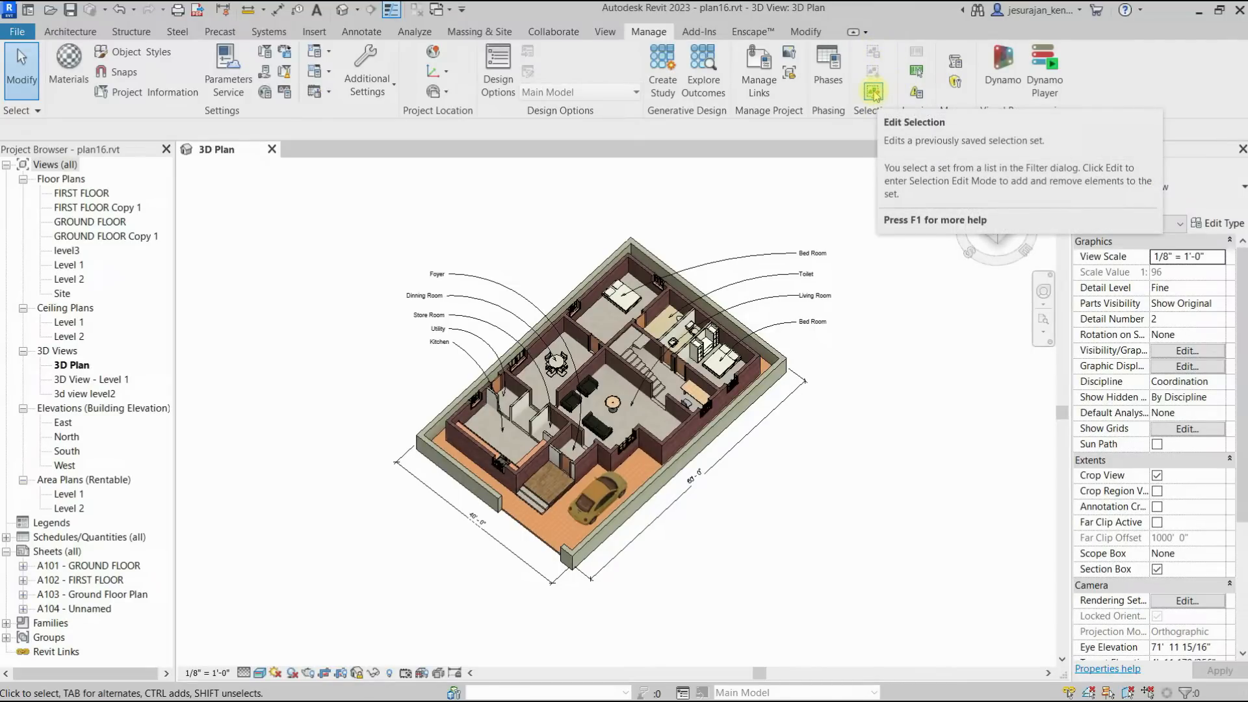
# Examine the rule-based and selection filter categories available for editing saved selections, leaving them unedited.
pyautogui.click(875, 94)
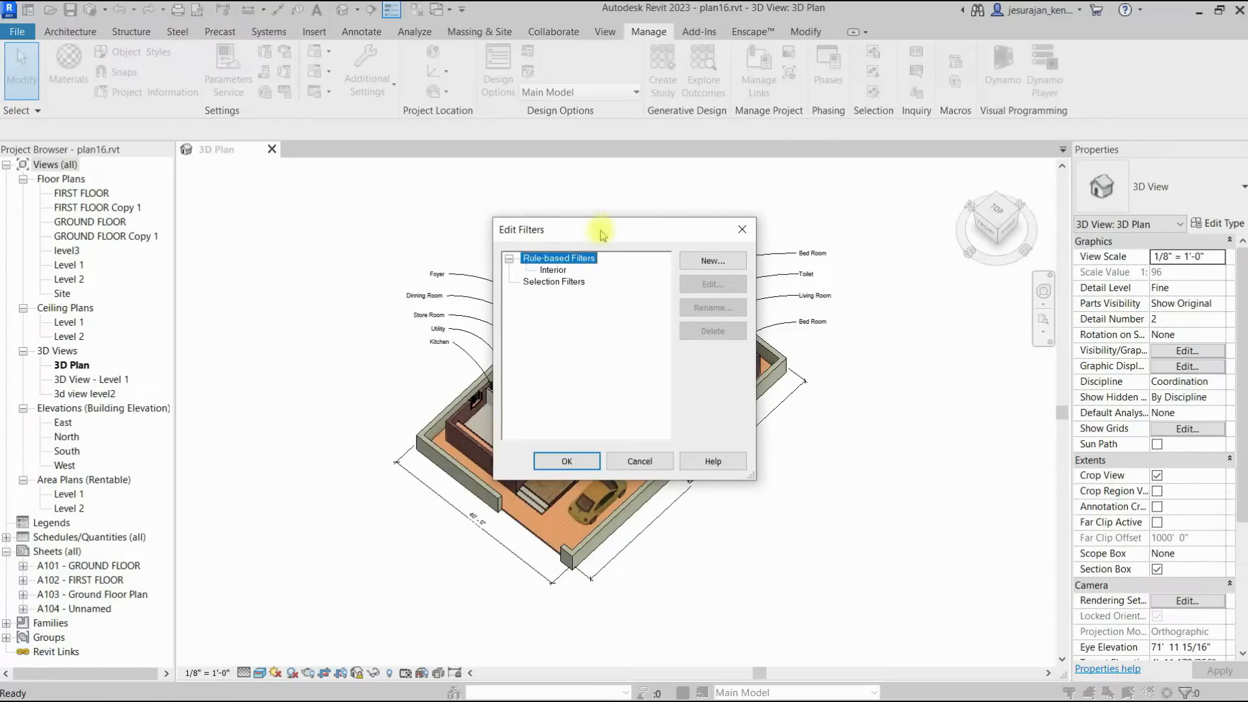
pyautogui.moveTo(595, 231); pyautogui.dragTo(628, 195)
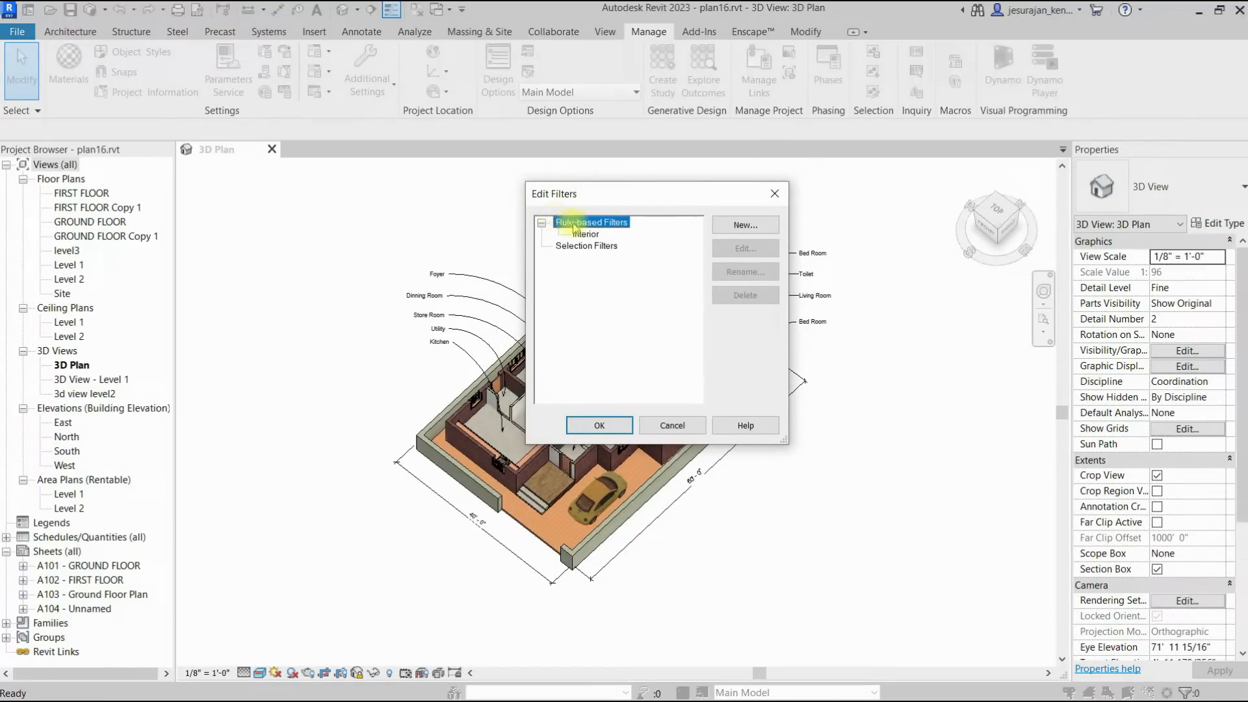
pyautogui.click(541, 222)
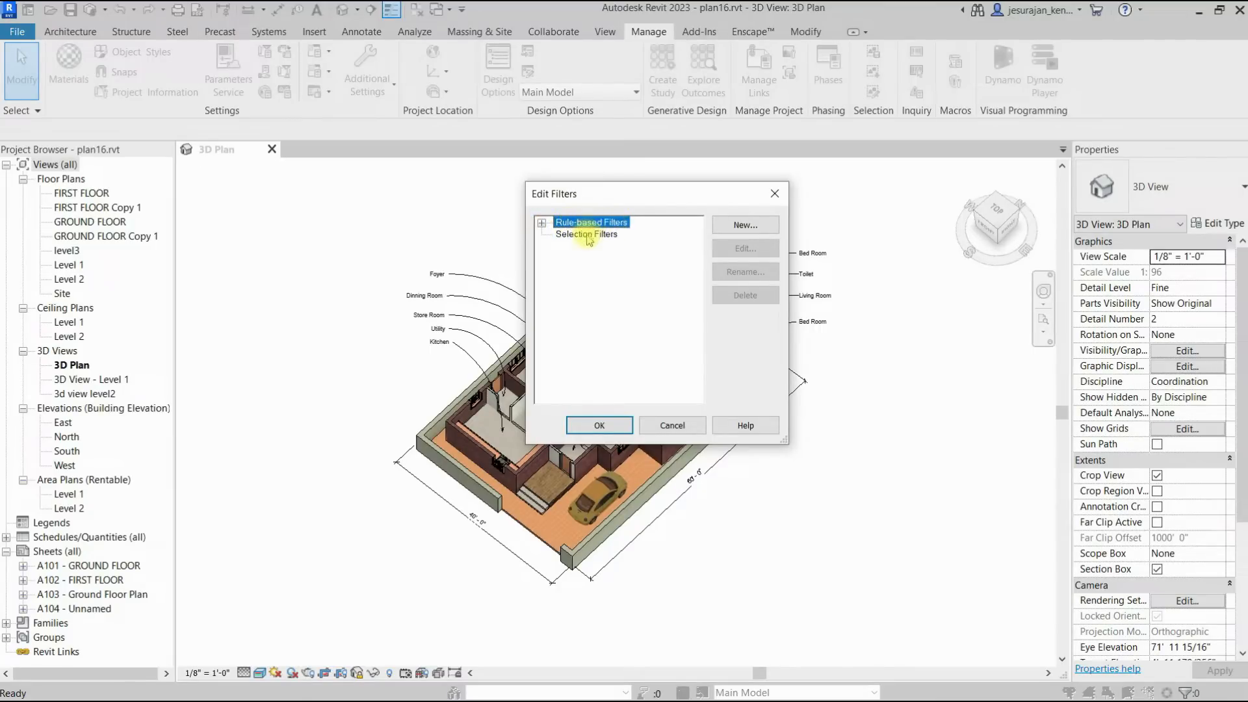
pyautogui.click(616, 235)
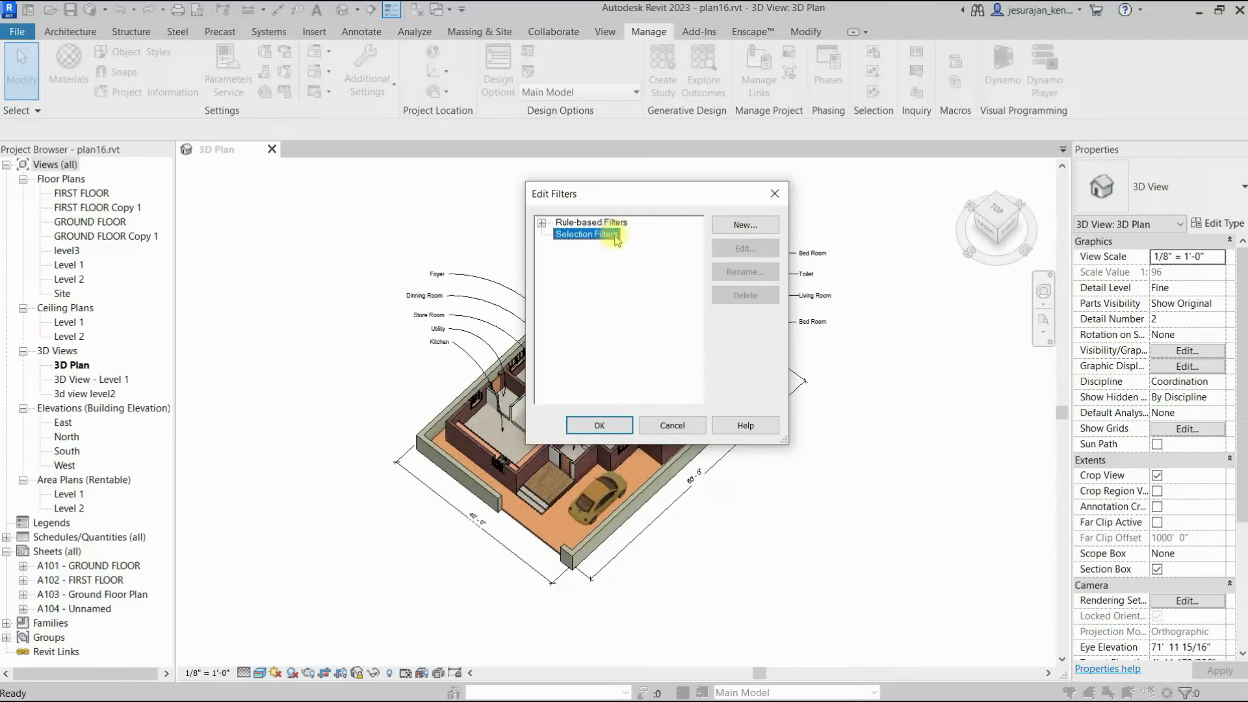
pyautogui.press('Up')
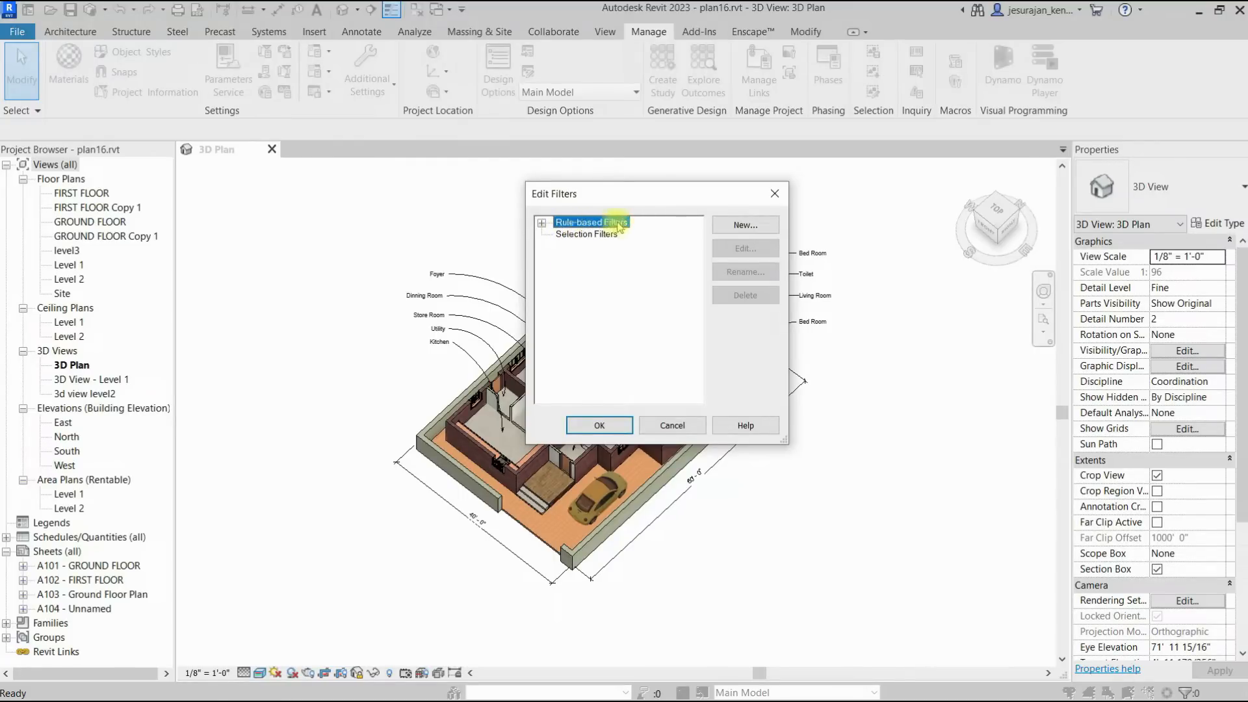
pyautogui.click(568, 236)
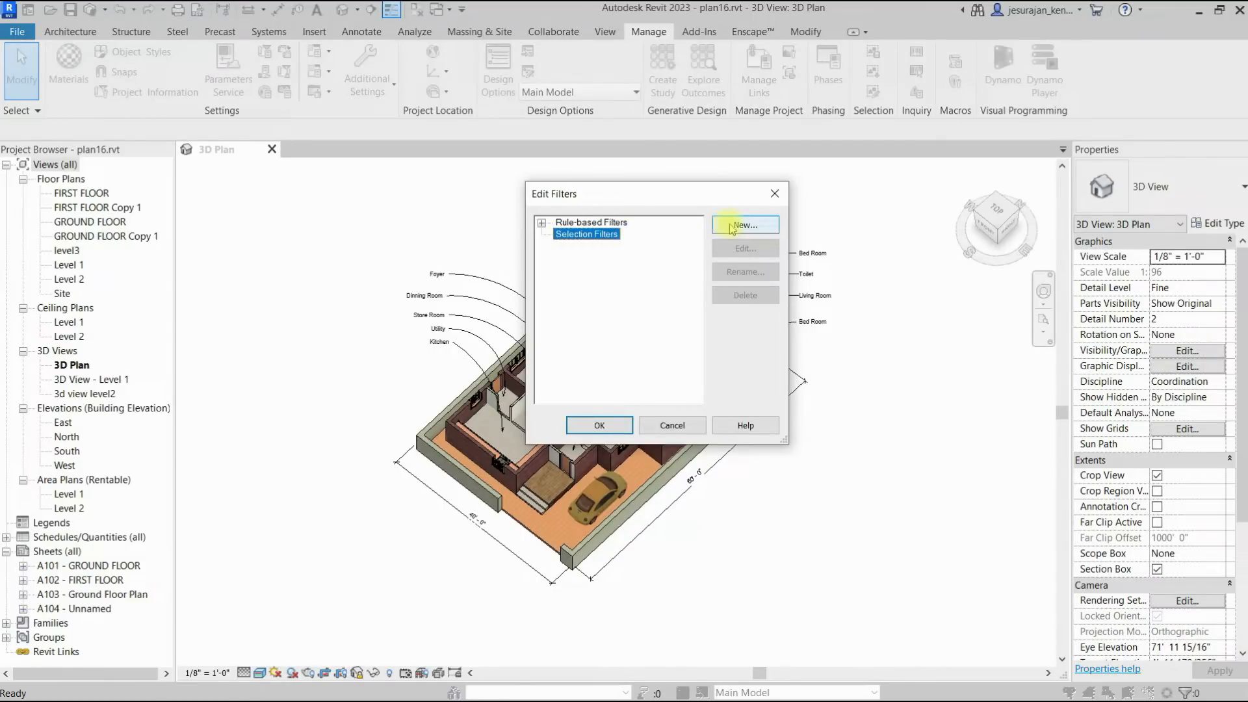
pyautogui.click(772, 195)
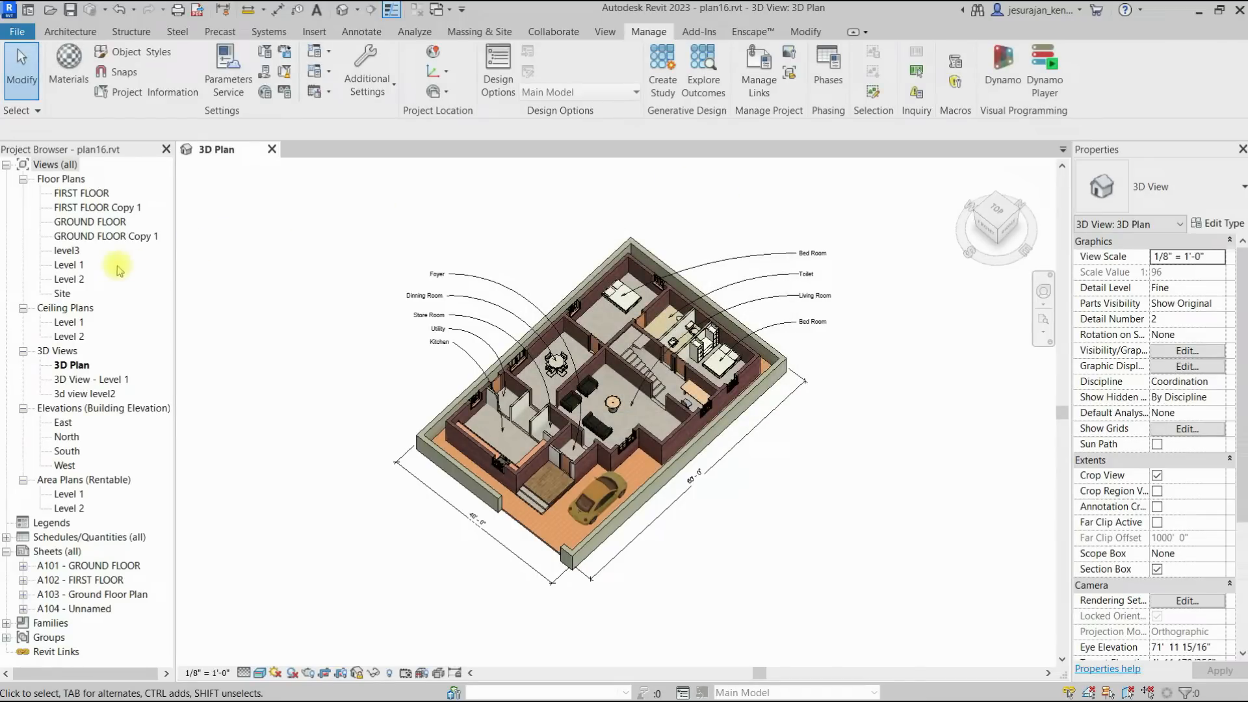
# On the Level 1 floor plan, draw a rectangle of Generic - 300mm walls about 14'-9" wide inside, east of the room legend.
pyautogui.doubleClick(69, 266)
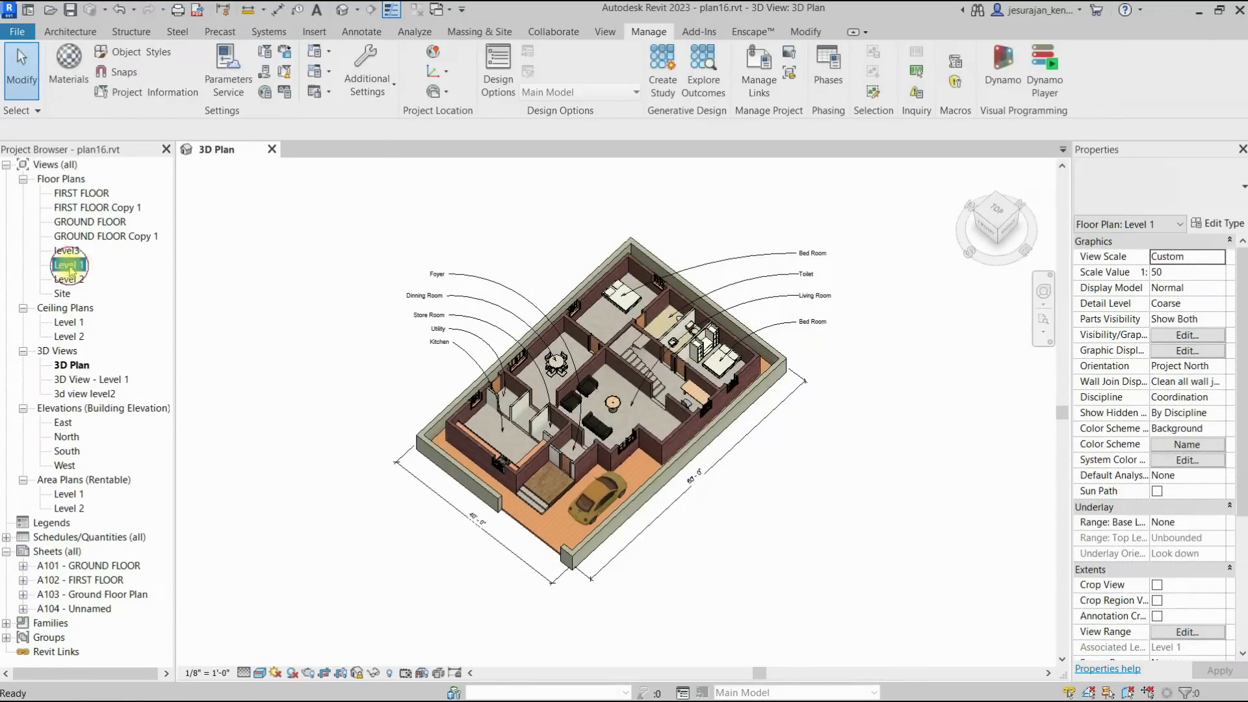
pyautogui.scroll(-2, 323, 289)
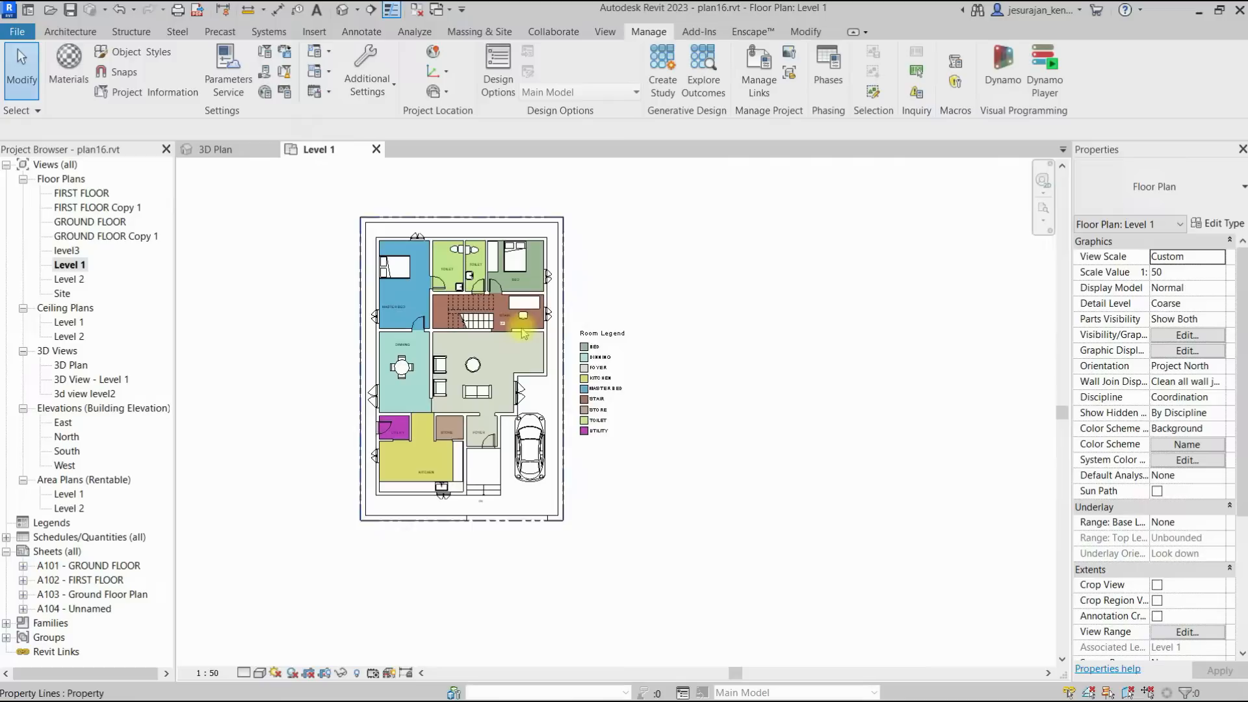
pyautogui.moveTo(641, 375); pyautogui.dragTo(497, 390, button='middle')
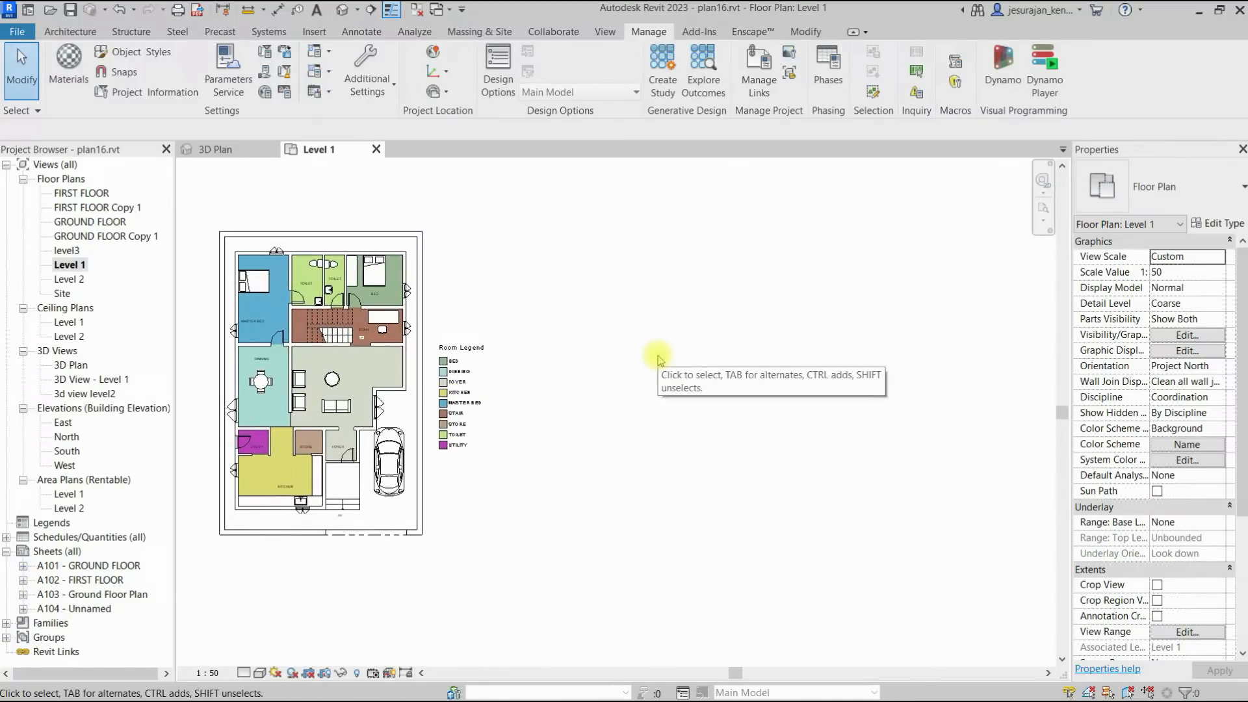
pyautogui.click(71, 32)
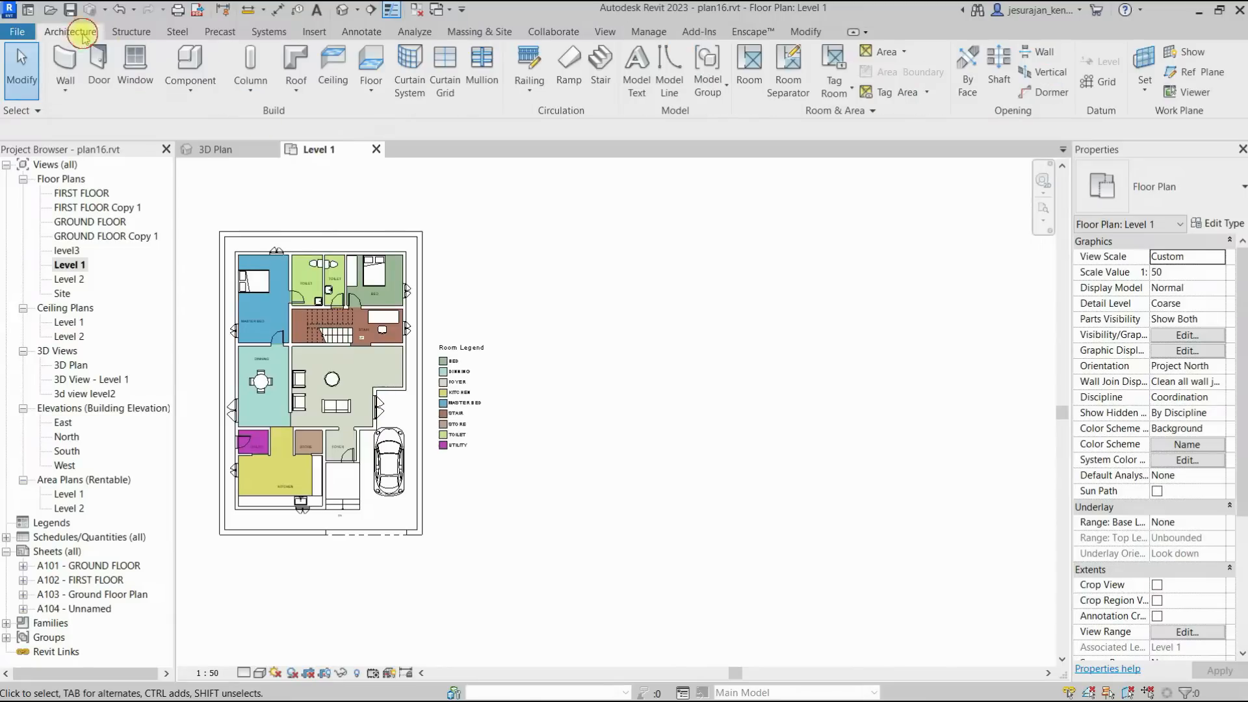
pyautogui.click(65, 62)
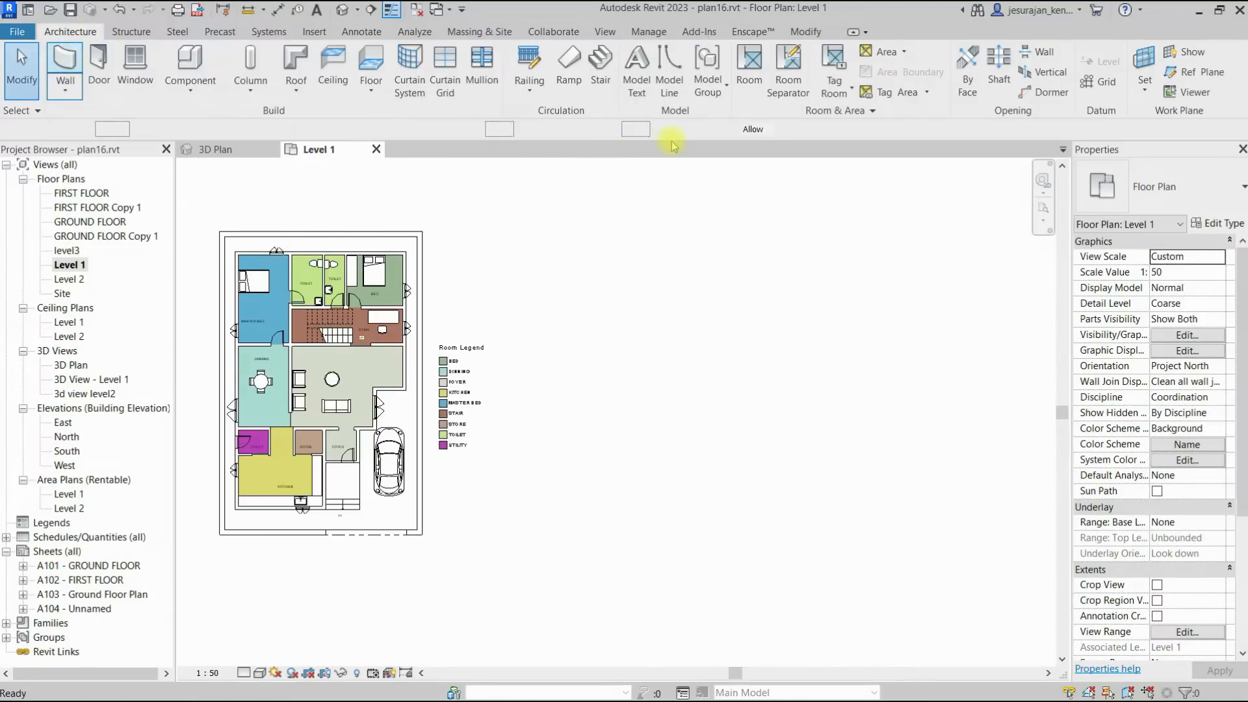
pyautogui.click(715, 54)
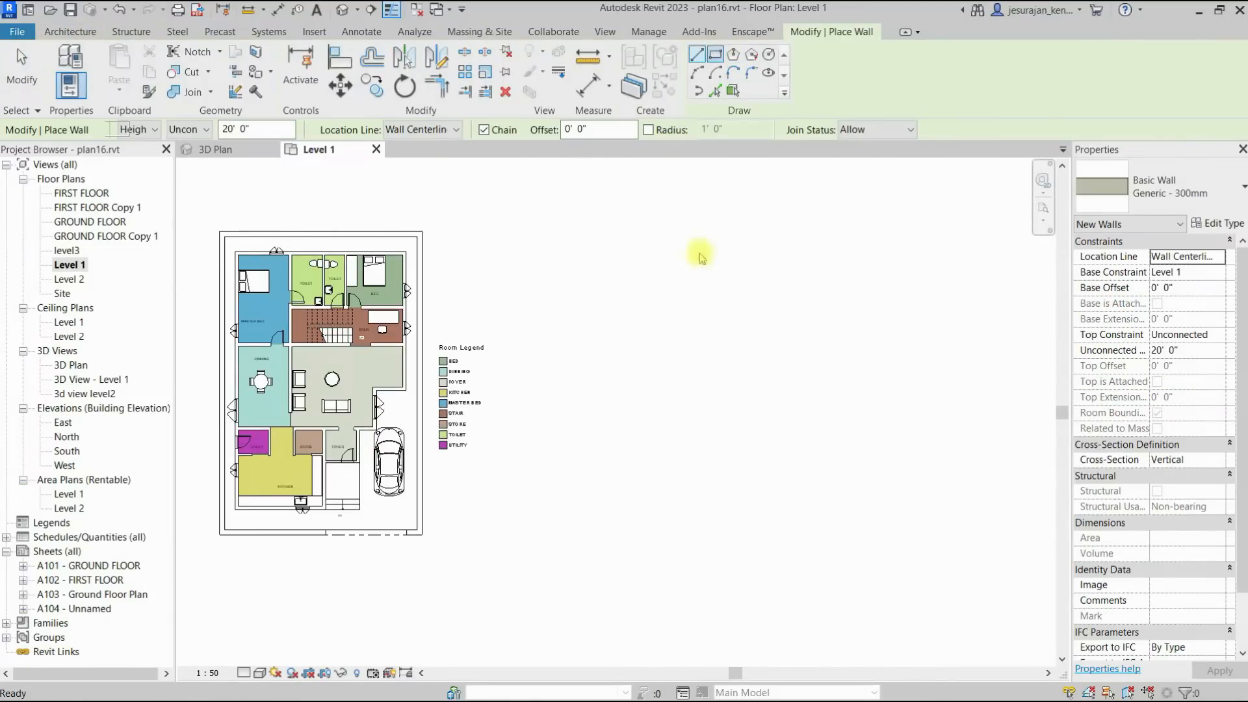
pyautogui.click(569, 335)
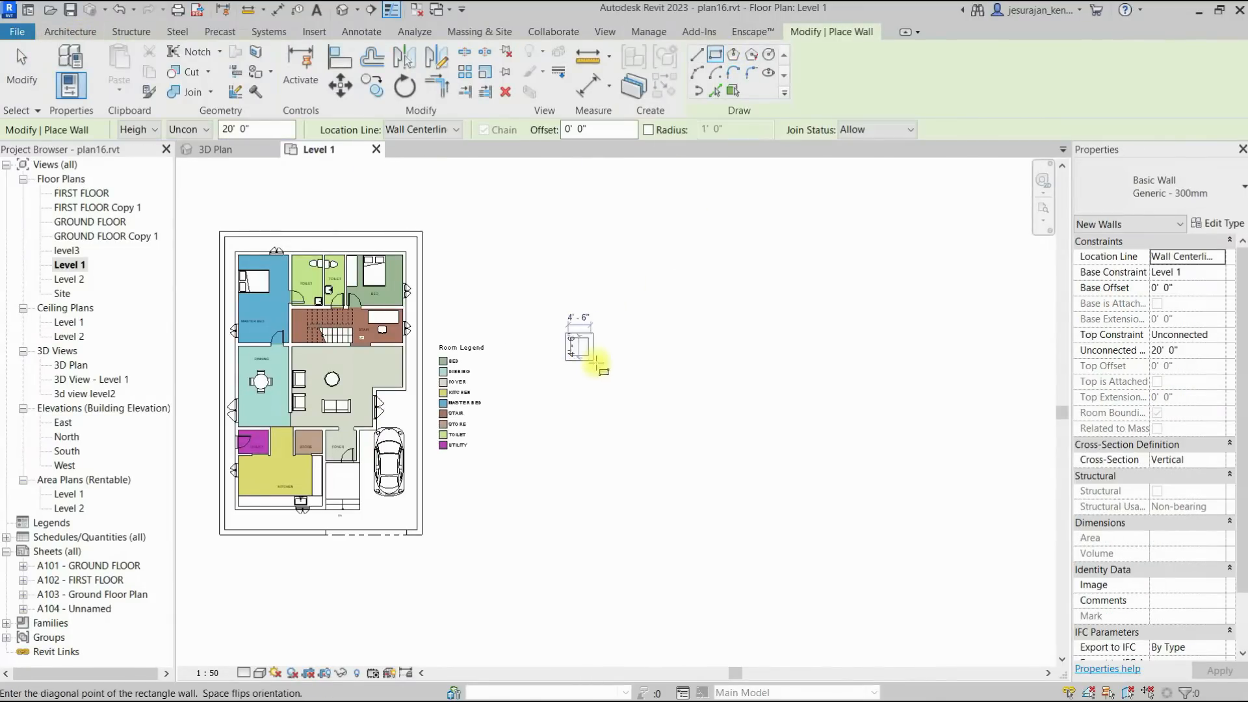
pyautogui.click(651, 390)
# Draw two more separate wall rectangles east of the first, making the nearer one about 10'-6" wide inside.
pyautogui.scroll(2, 667, 383)
pyautogui.moveTo(668, 383); pyautogui.dragTo(501, 348, button='middle')
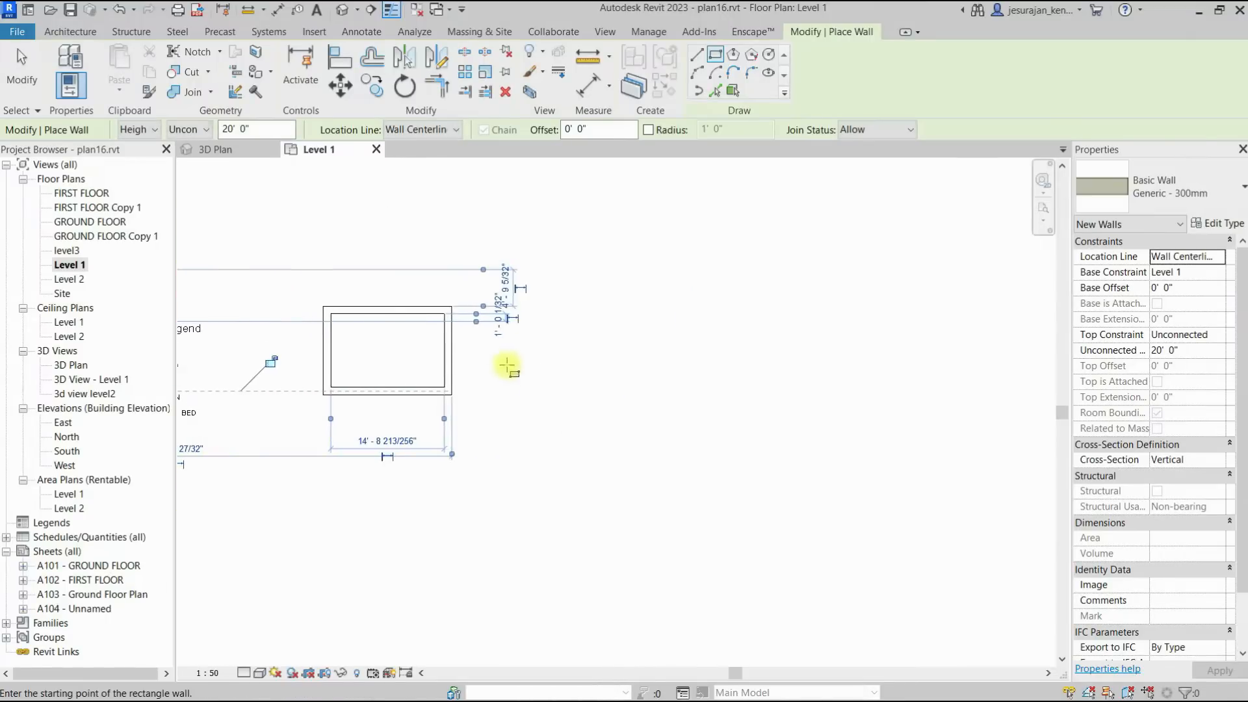
pyautogui.click(552, 323)
pyautogui.click(641, 405)
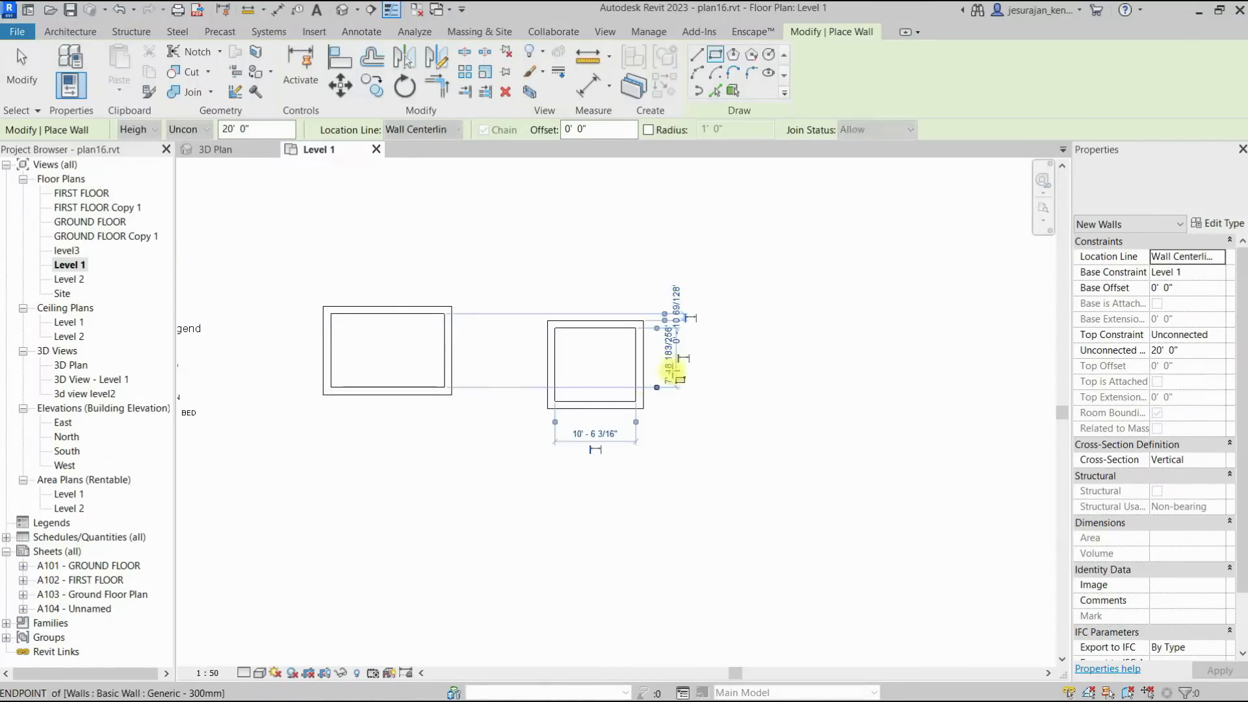
pyautogui.click(721, 350)
pyautogui.click(833, 446)
pyautogui.press('Escape')
pyautogui.press('Escape')
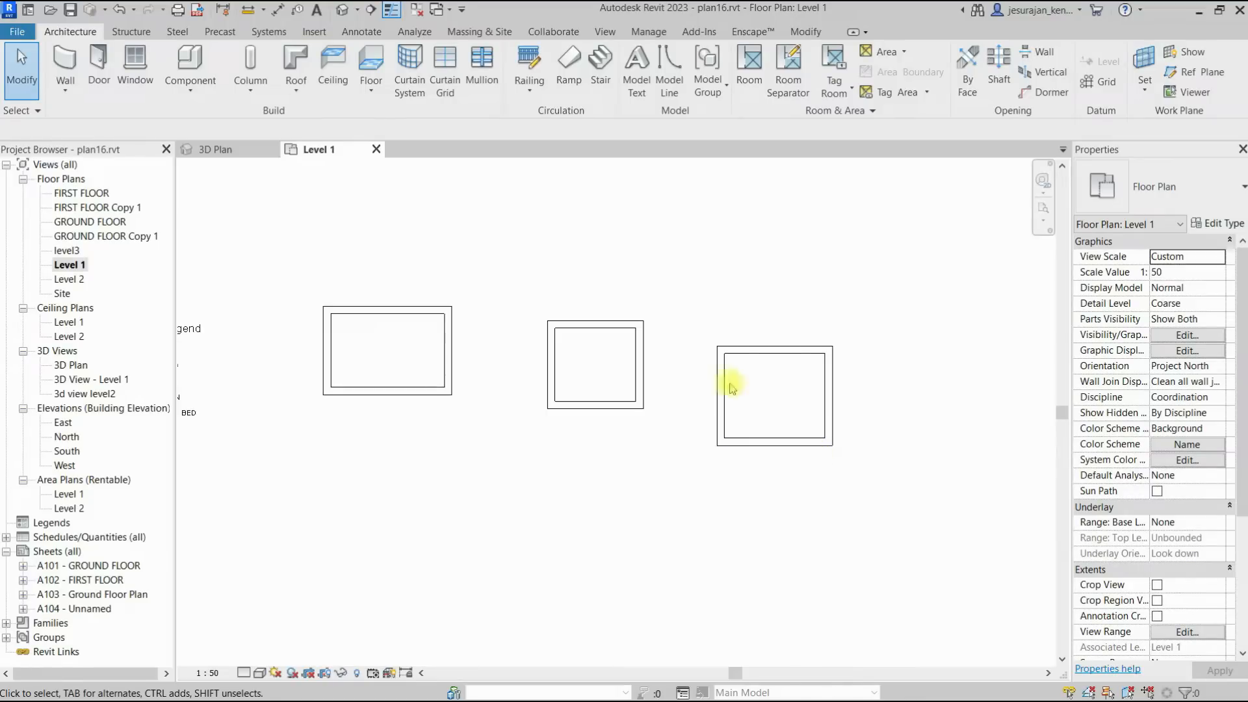
# Save the upper and left walls of the westernmost wall rectangle as a selection set named "Seletion 1", leaving nothing selected.
pyautogui.moveTo(369, 259); pyautogui.dragTo(289, 344)
pyautogui.scroll(1, 289, 333)
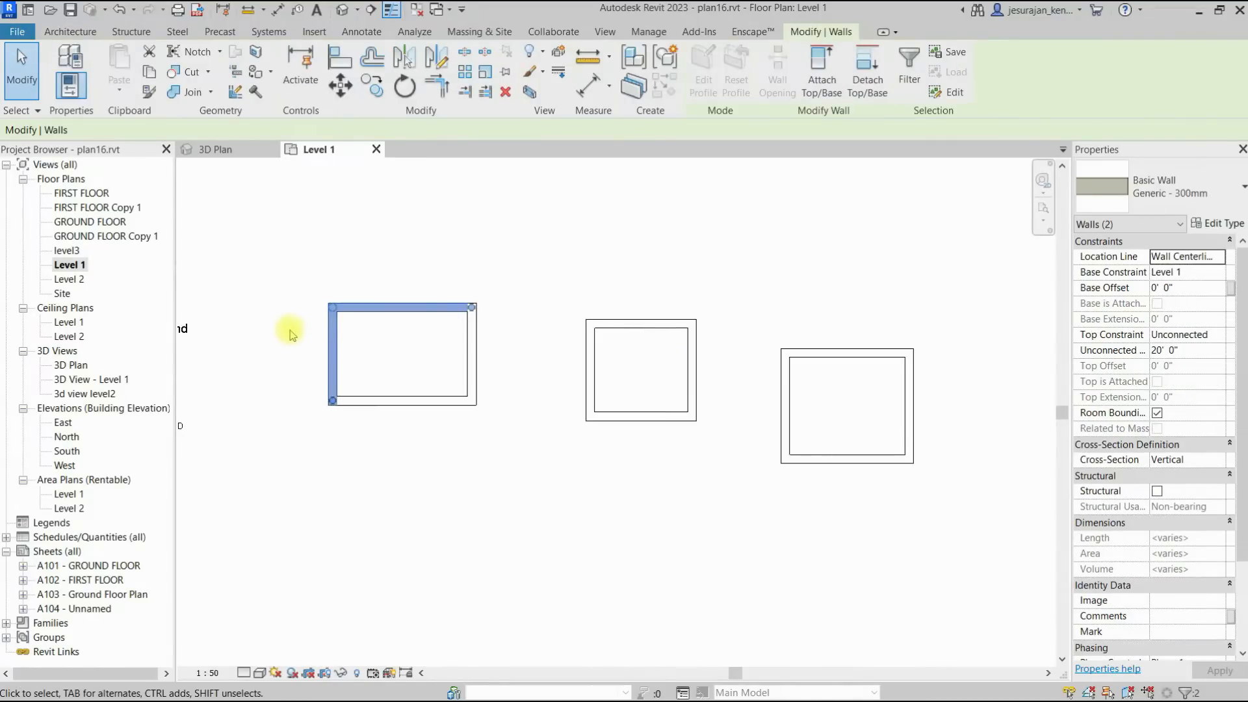
pyautogui.moveTo(287, 329); pyautogui.dragTo(320, 365, button='middle')
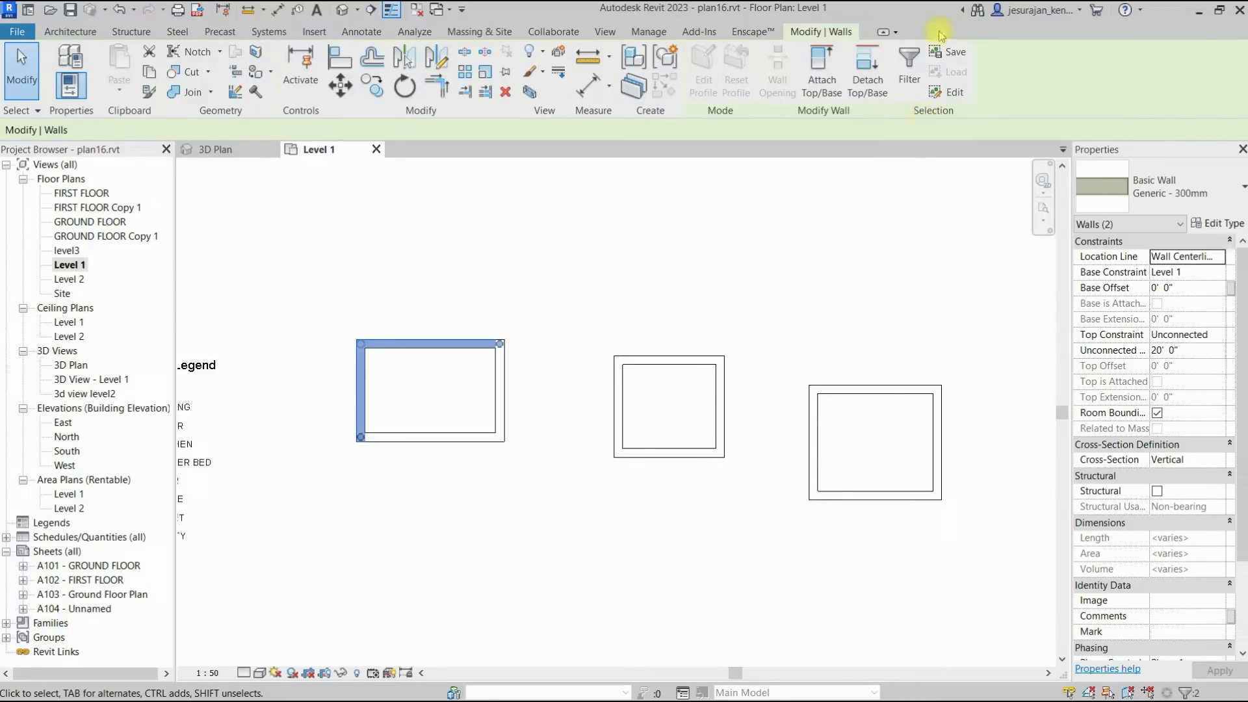
pyautogui.click(954, 96)
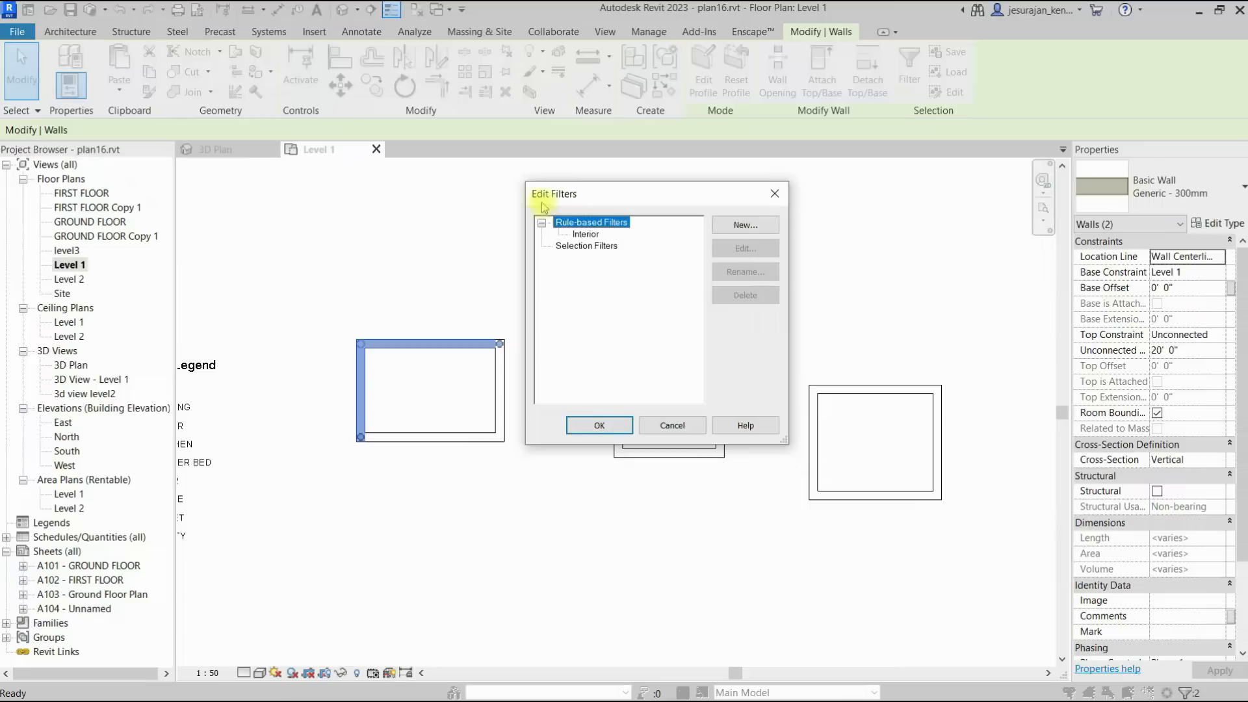
pyautogui.click(775, 194)
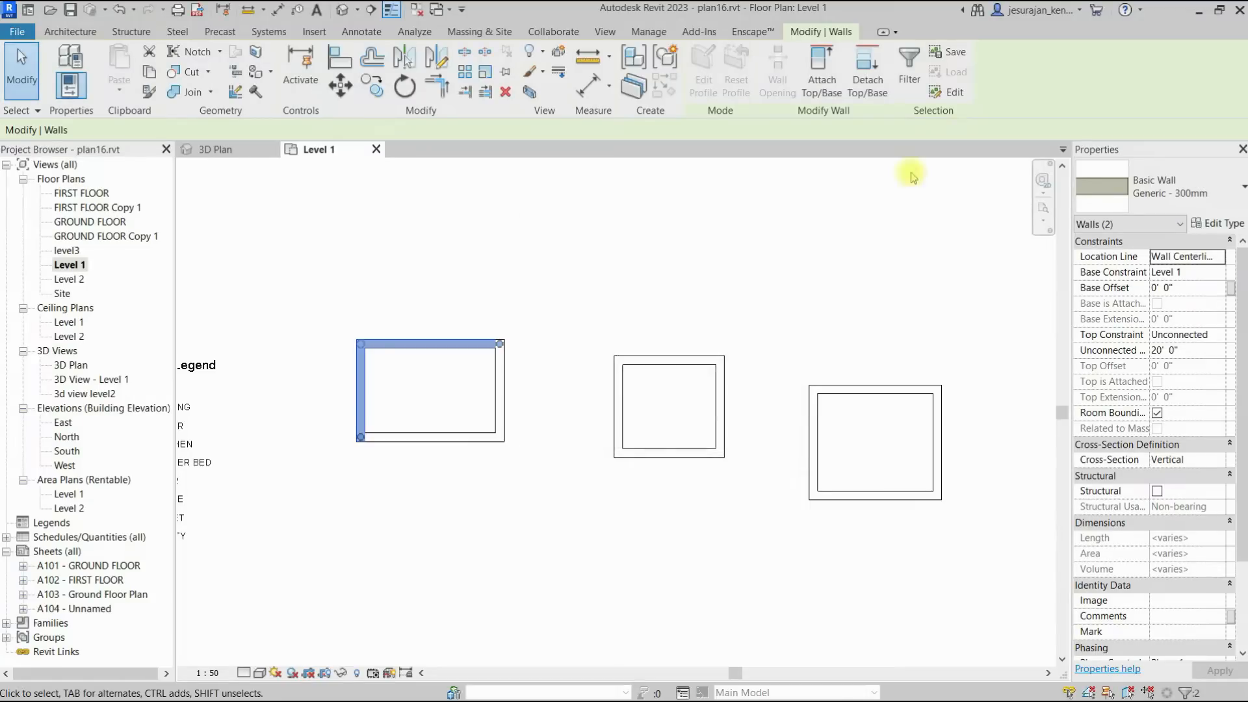
pyautogui.click(948, 54)
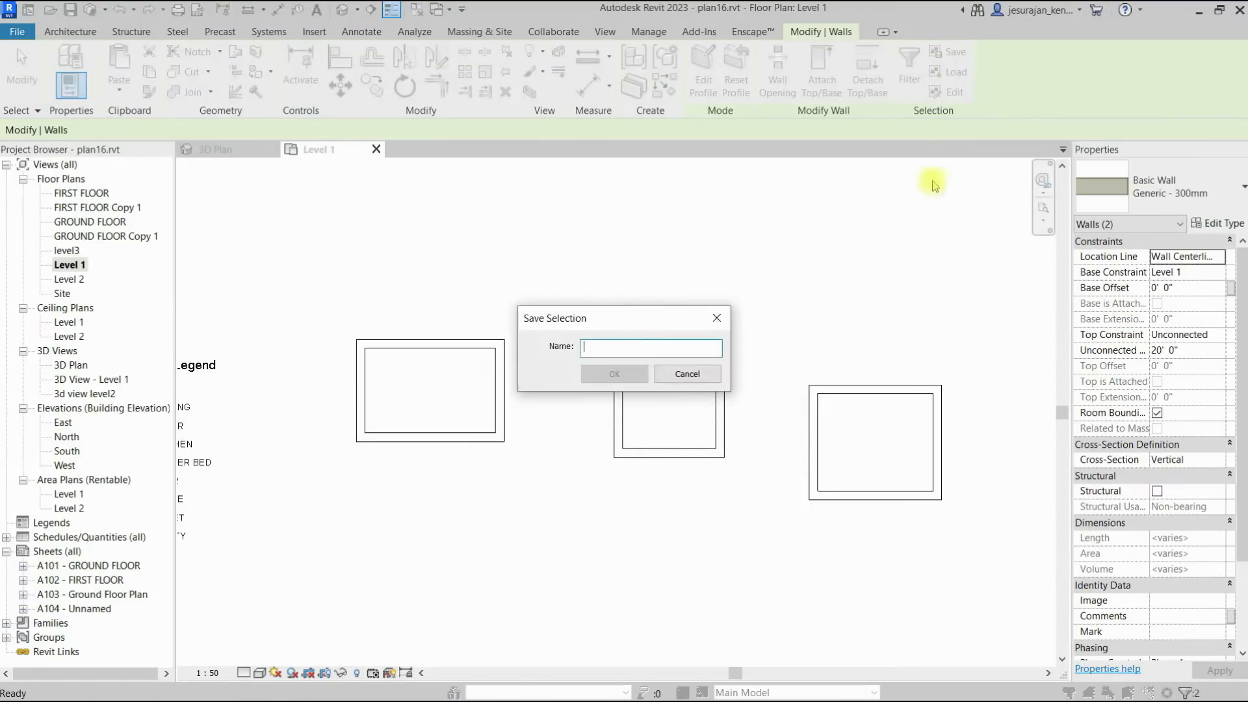
pyautogui.moveTo(631, 319); pyautogui.dragTo(652, 236)
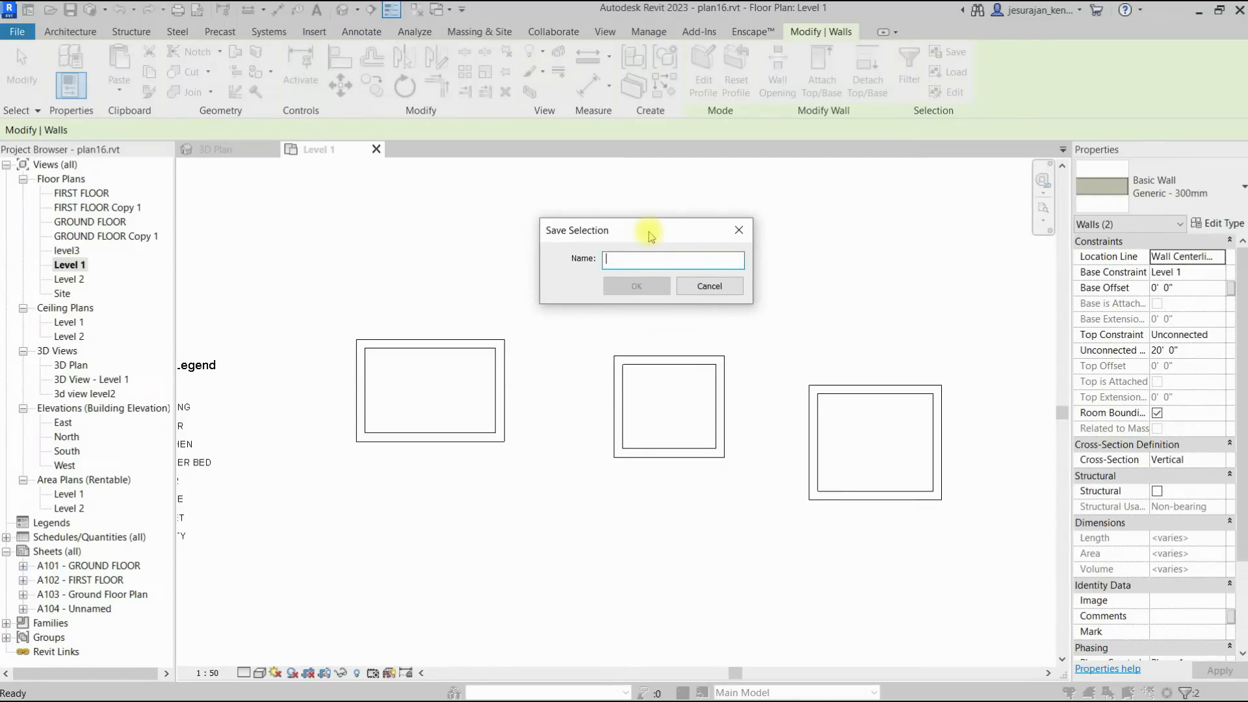
pyautogui.write('Se')
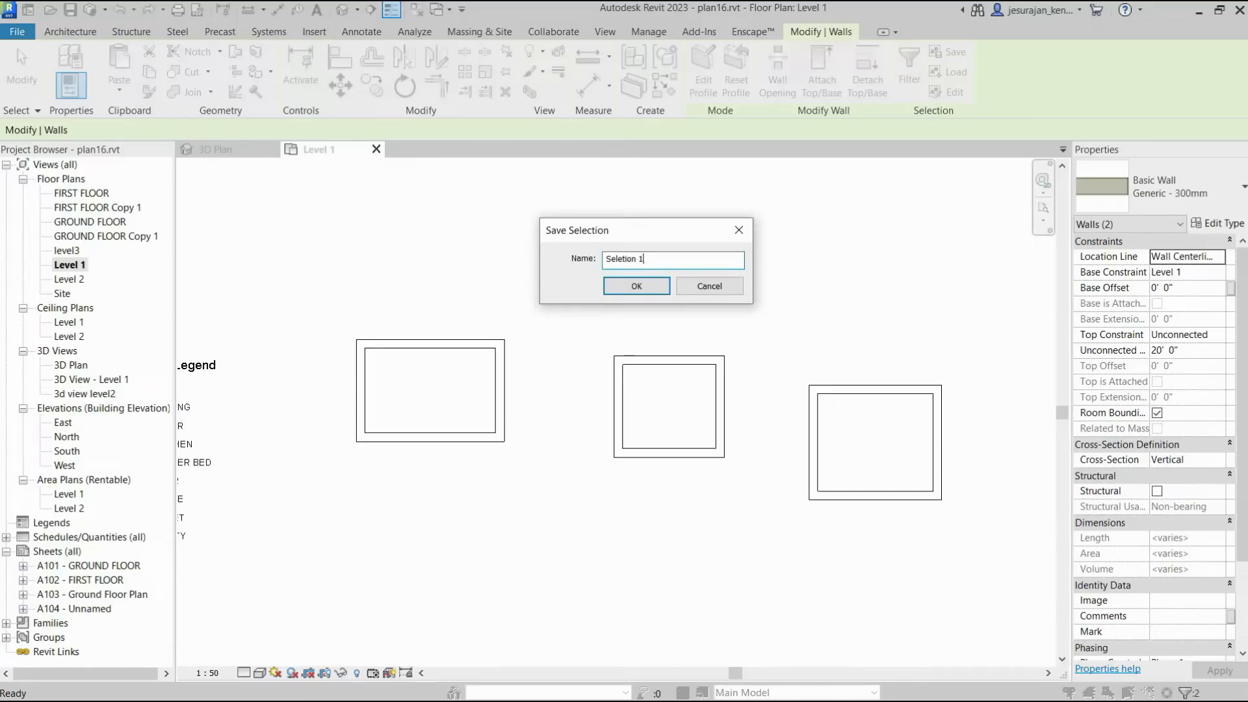
pyautogui.write('letion 1')
pyautogui.click(639, 286)
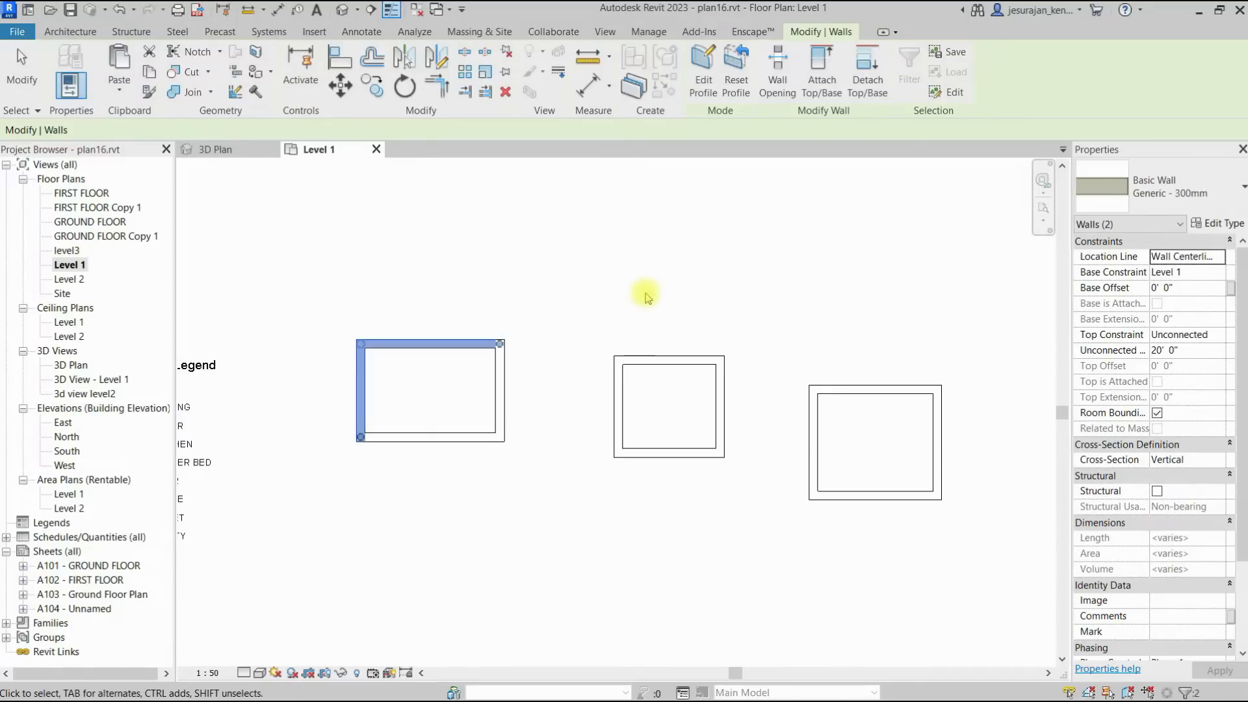
pyautogui.click(647, 296)
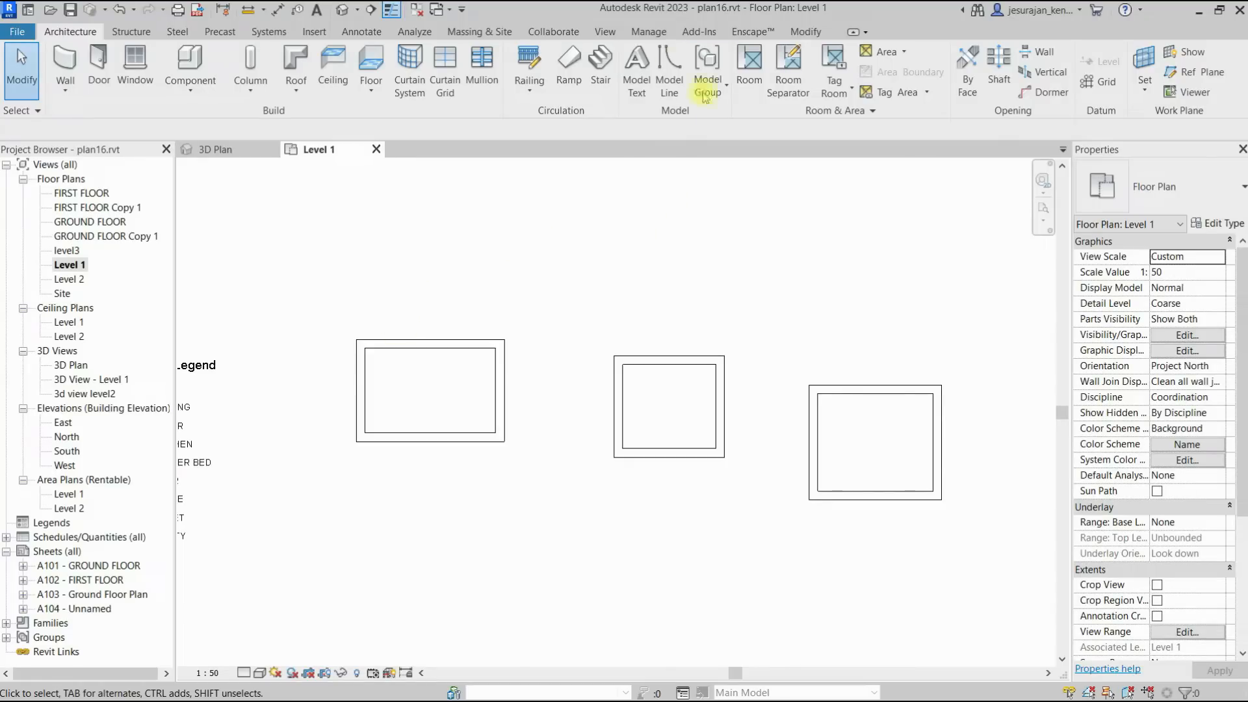
# Load the saved selection "Seletion 1" to check which walls it contains, and clear the selection.
pyautogui.click(648, 33)
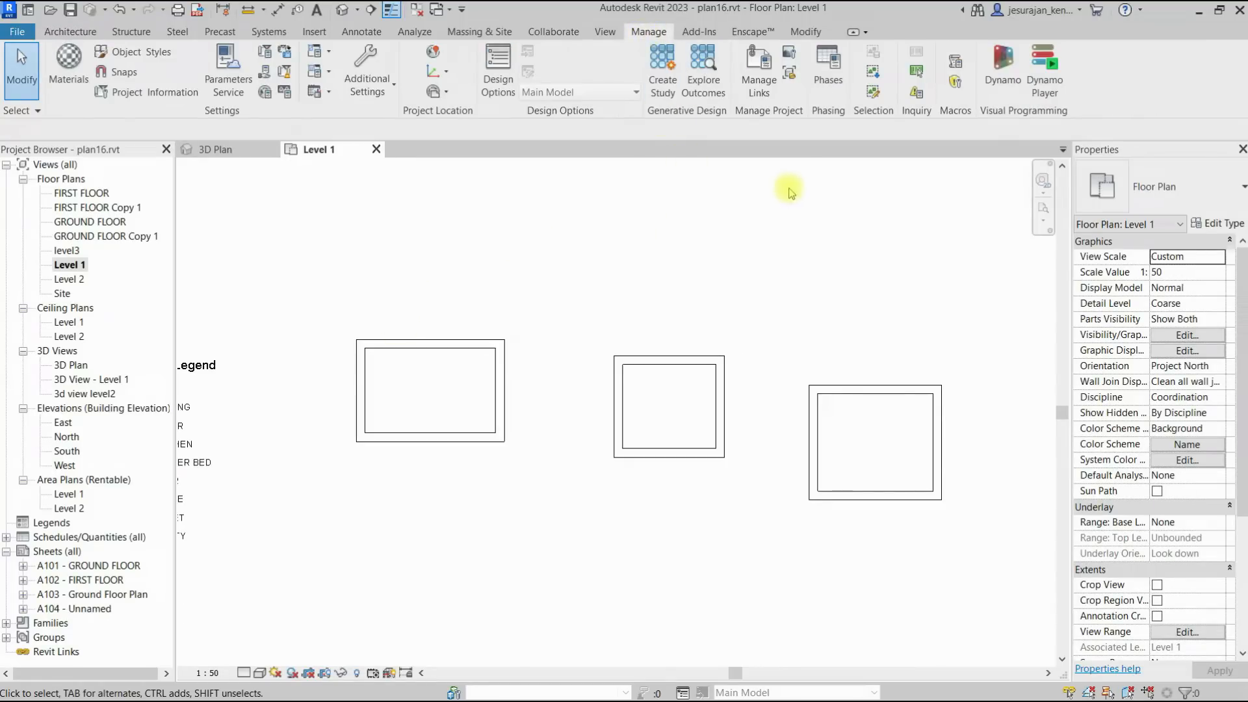
pyautogui.click(874, 71)
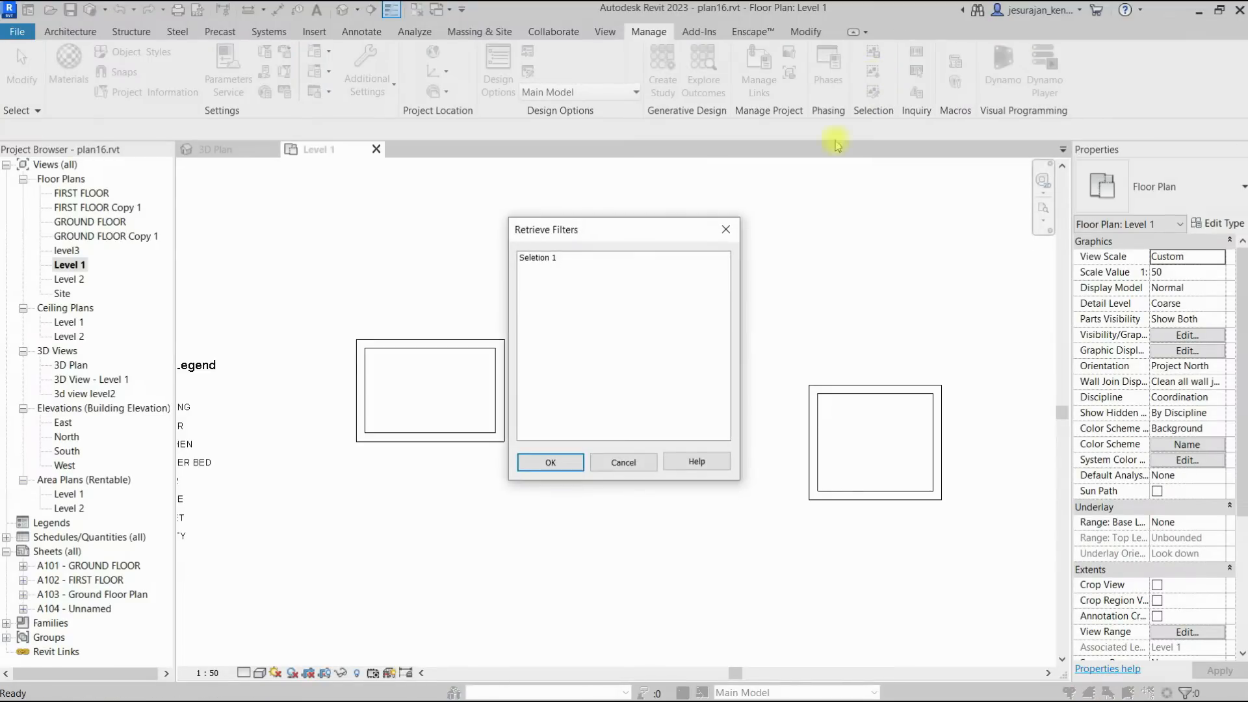
pyautogui.moveTo(636, 230); pyautogui.dragTo(680, 231)
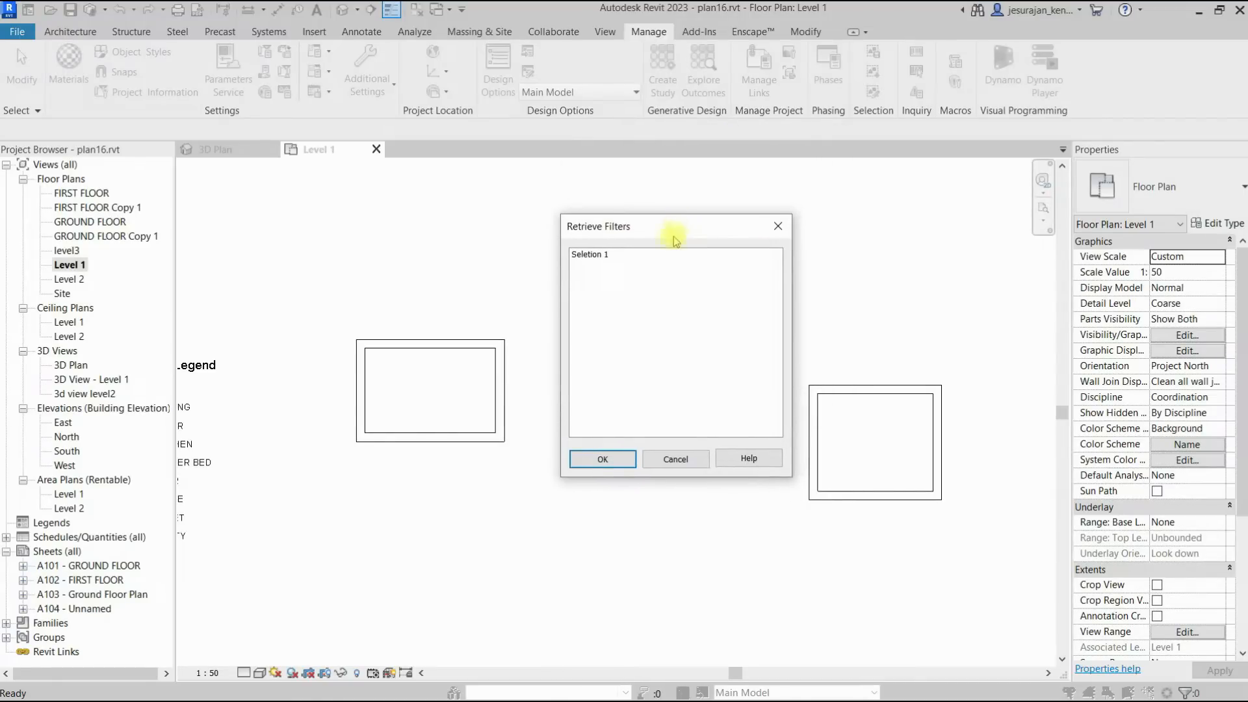
pyautogui.click(587, 255)
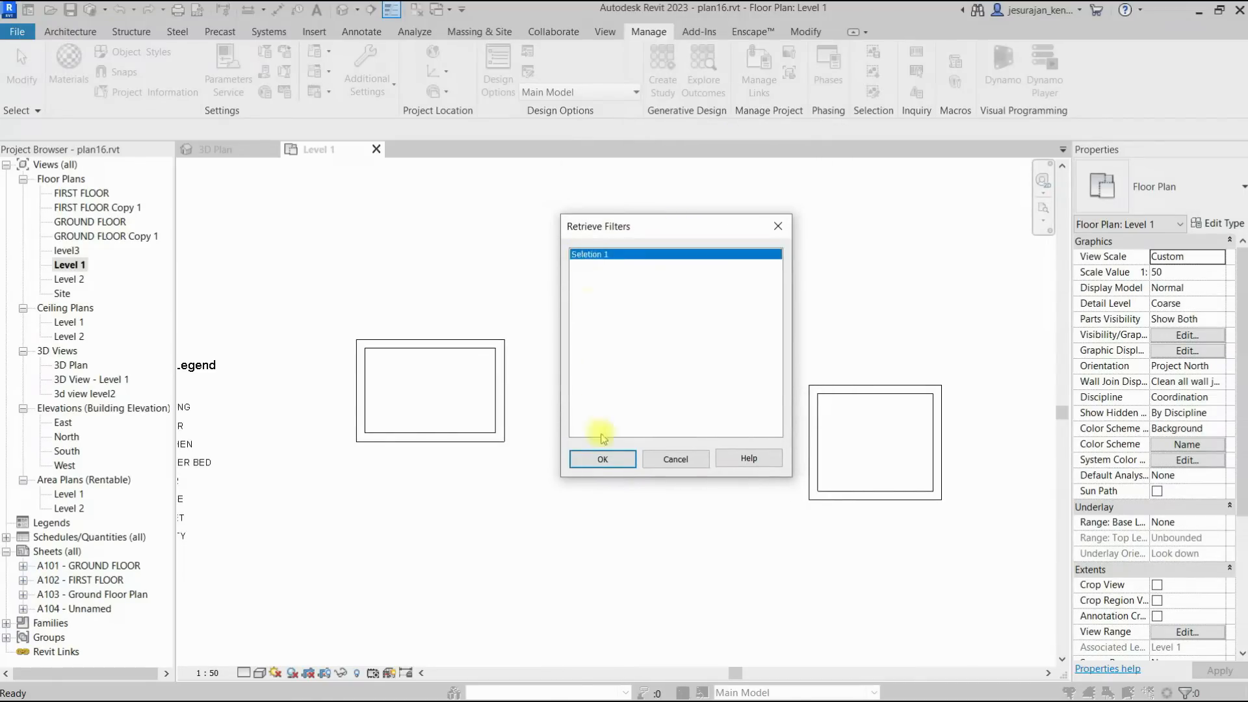
pyautogui.click(601, 458)
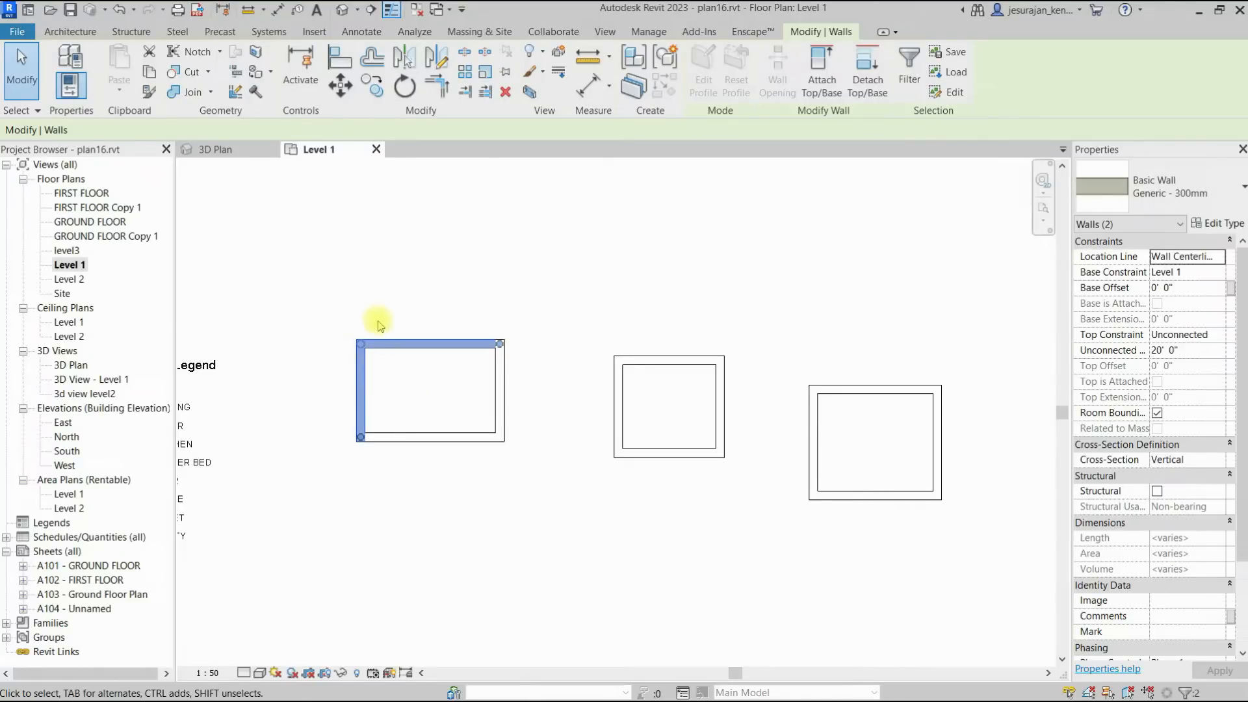
pyautogui.click(404, 381)
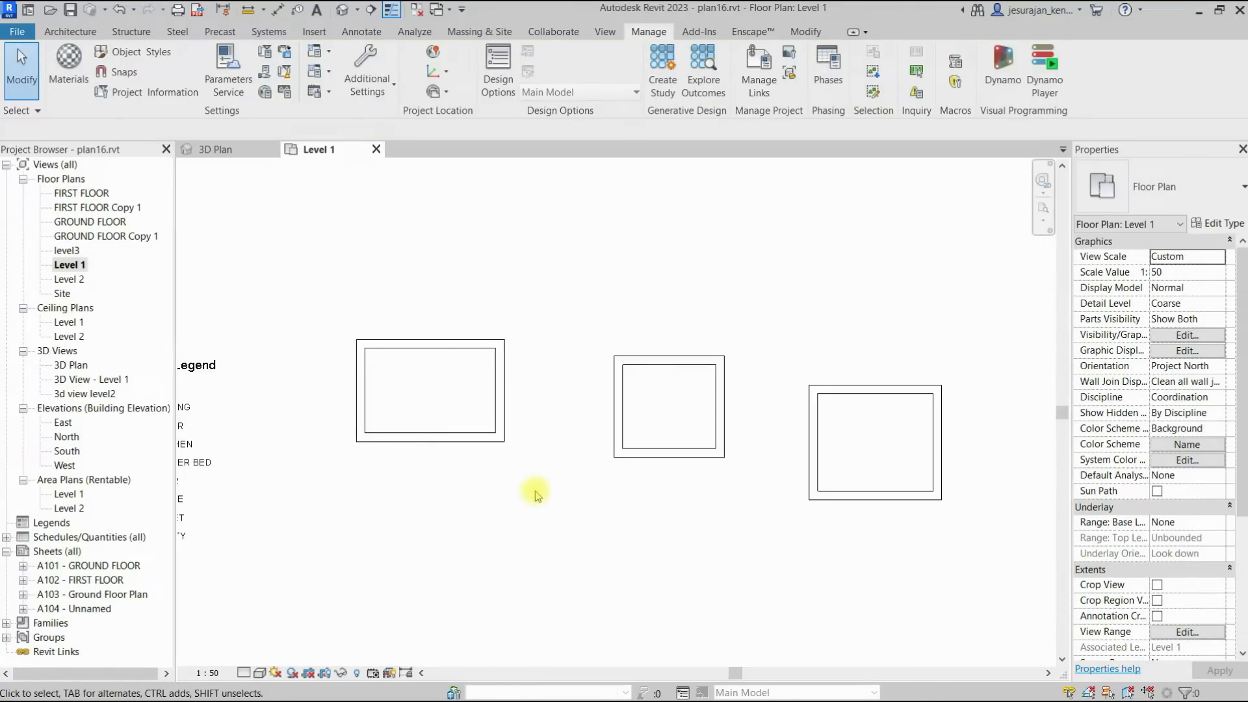
# Save the lower and right walls of the westernmost rectangle plus the middle rectangle's left wall as selection set "selection 2", and clear the selection.
pyautogui.moveTo(530, 474); pyautogui.dragTo(446, 371)
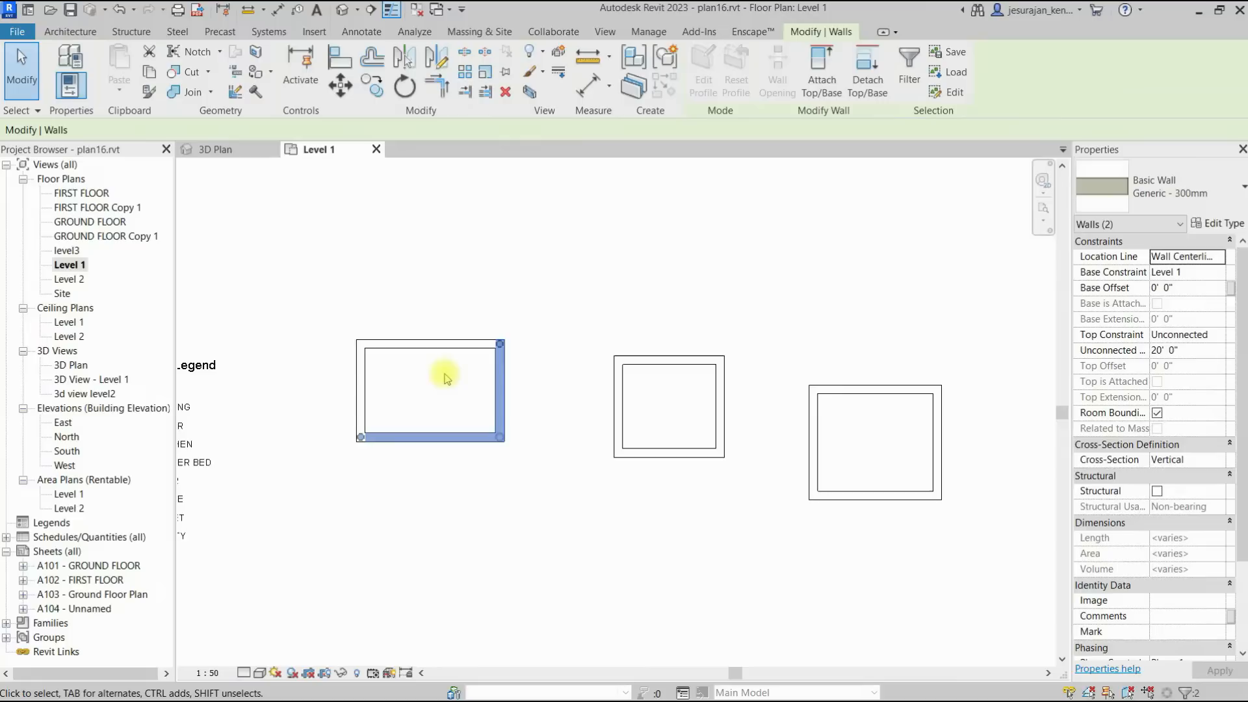
pyautogui.keyDown('ctrl'); pyautogui.click(615, 402); pyautogui.keyUp('ctrl')
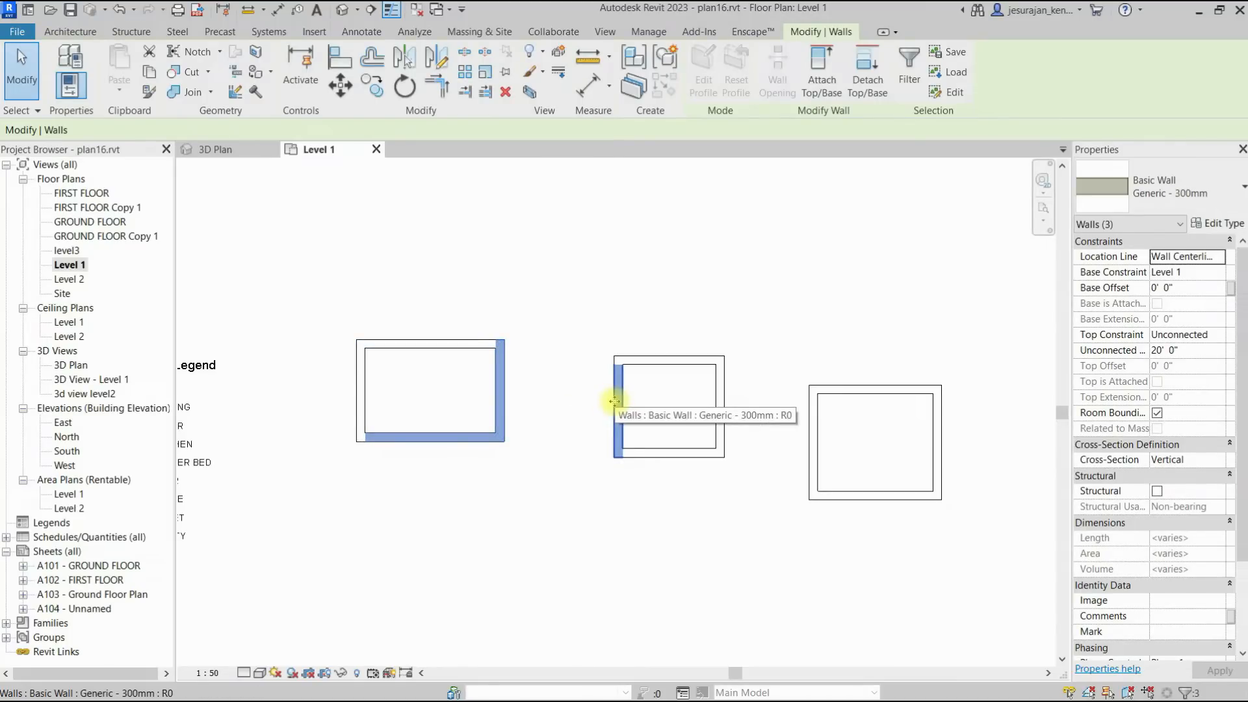
pyautogui.click(962, 56)
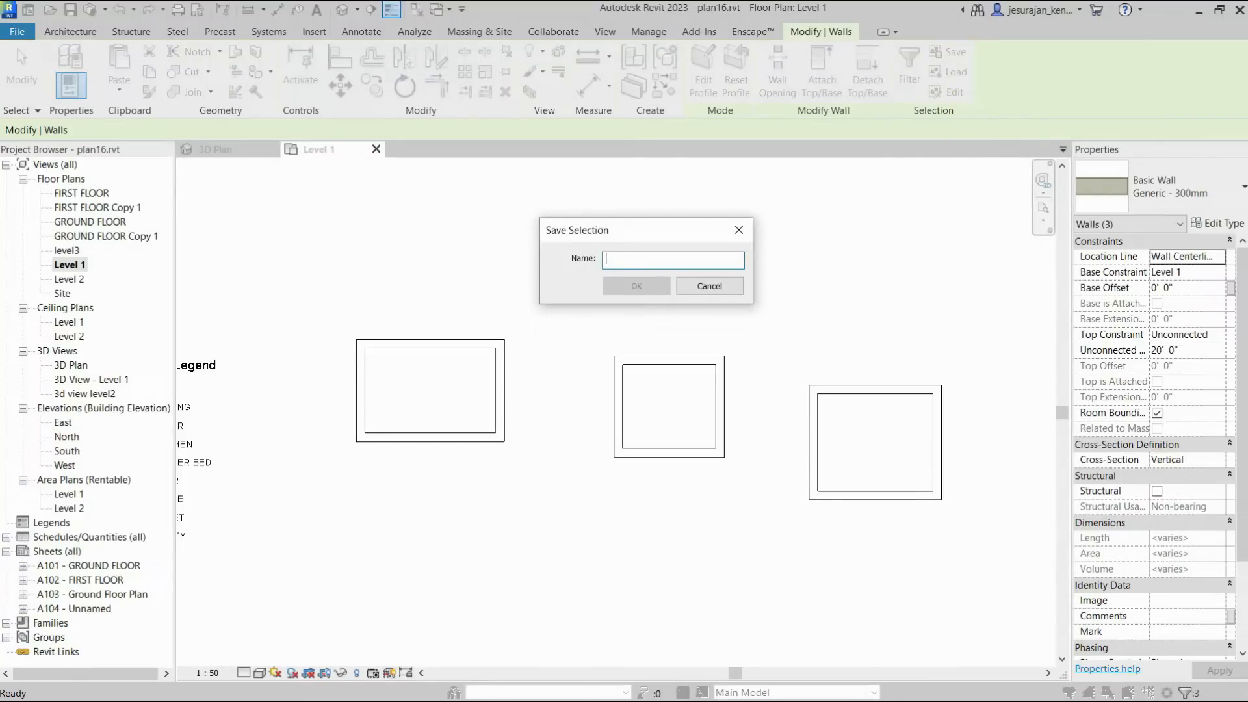
pyautogui.write('selection 2')
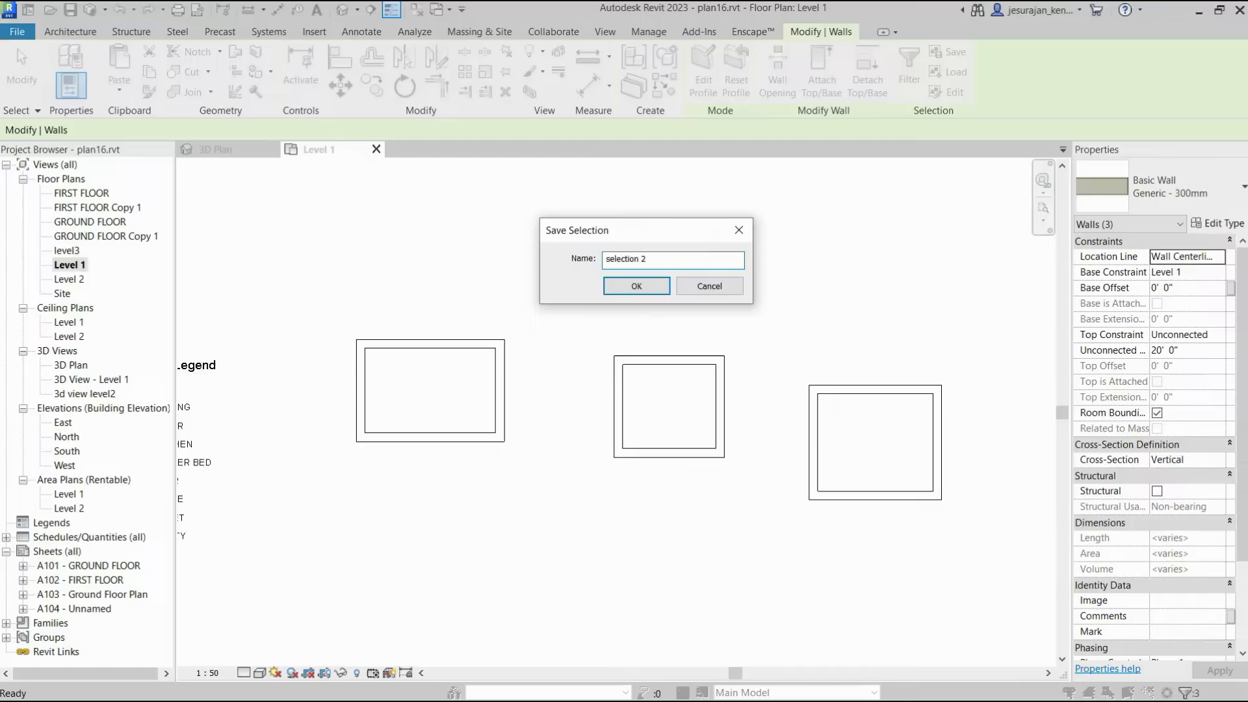
pyautogui.click(636, 286)
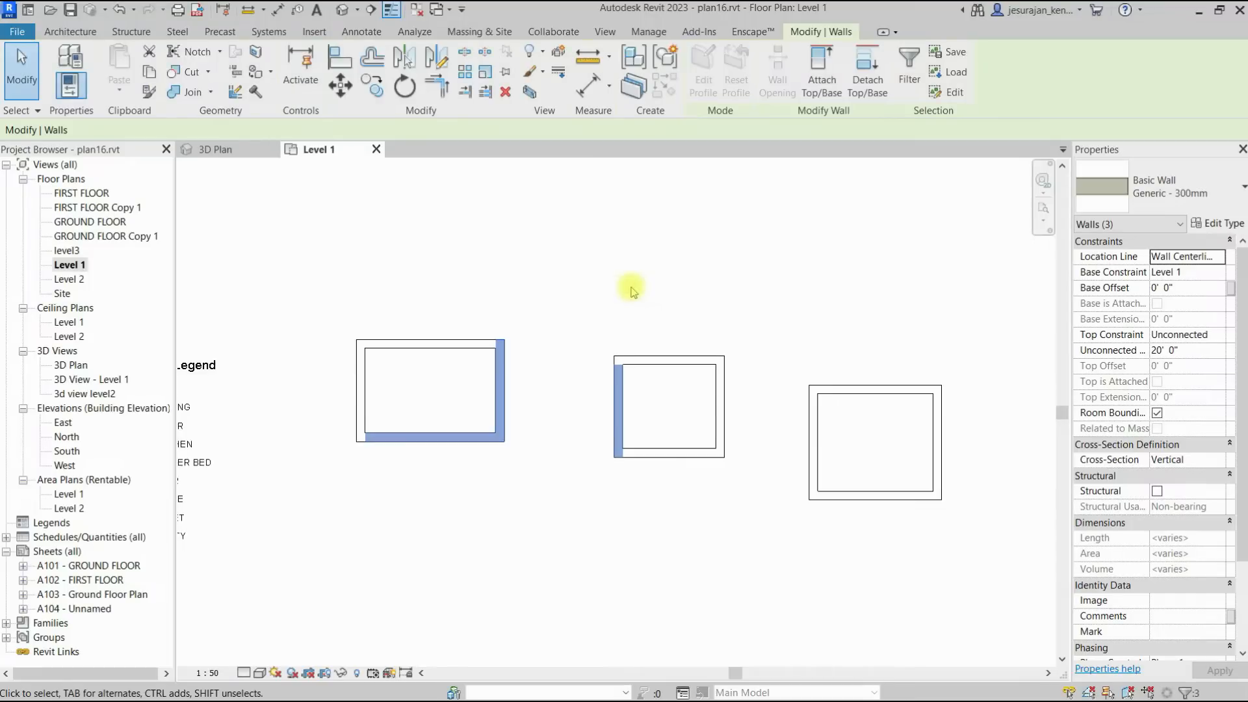
pyautogui.click(634, 291)
# Save the upper, right and lower walls of the middle rectangle as a selection set named "selection 3".
pyautogui.moveTo(738, 311); pyautogui.dragTo(676, 485)
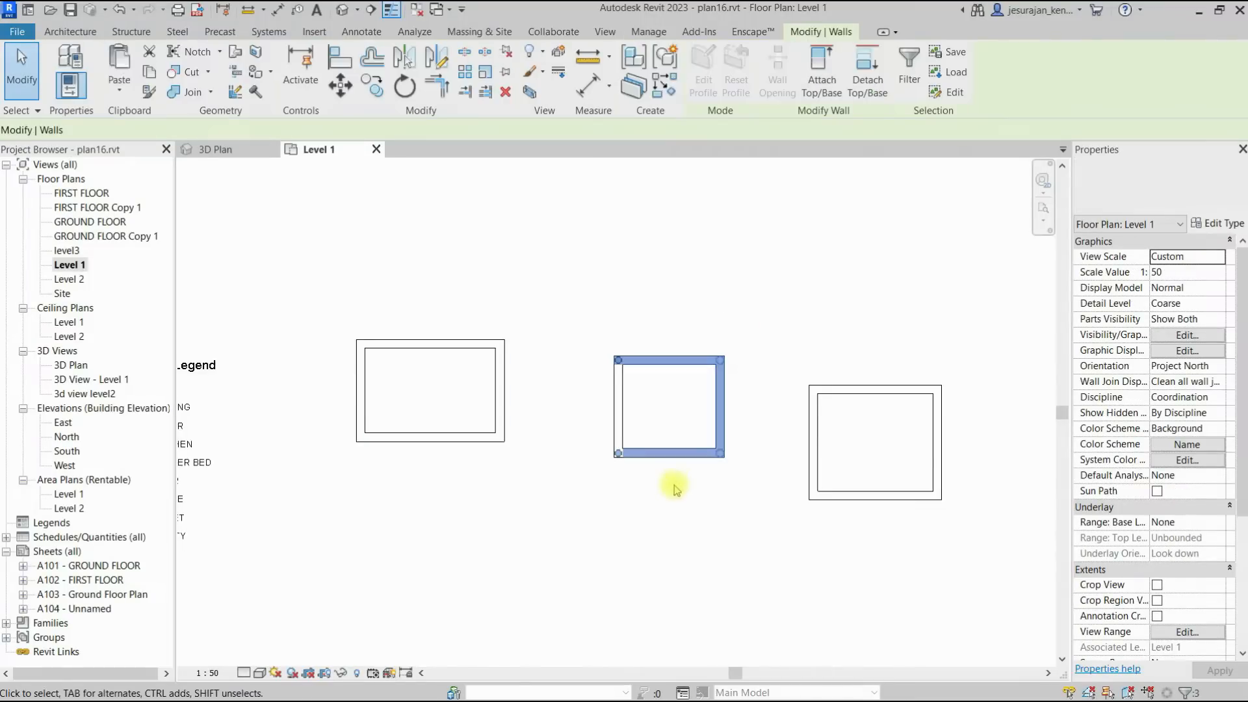
pyautogui.click(951, 53)
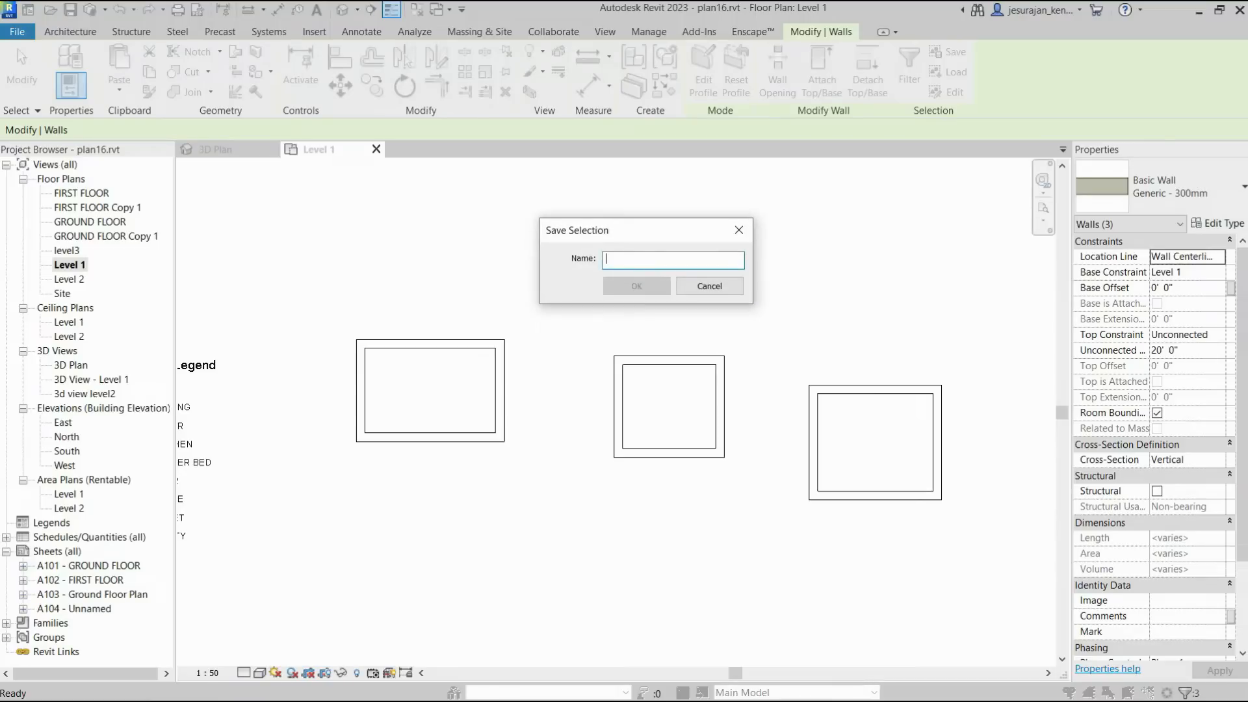
pyautogui.write('selection 3')
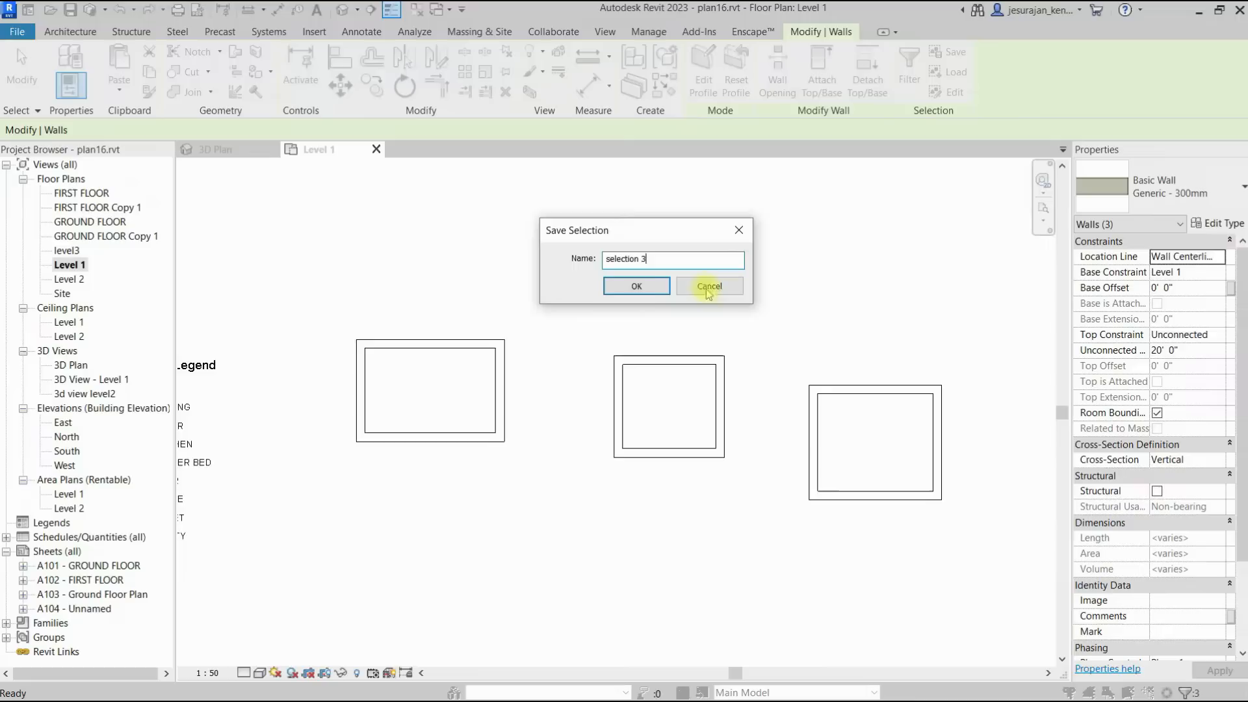
pyautogui.click(637, 286)
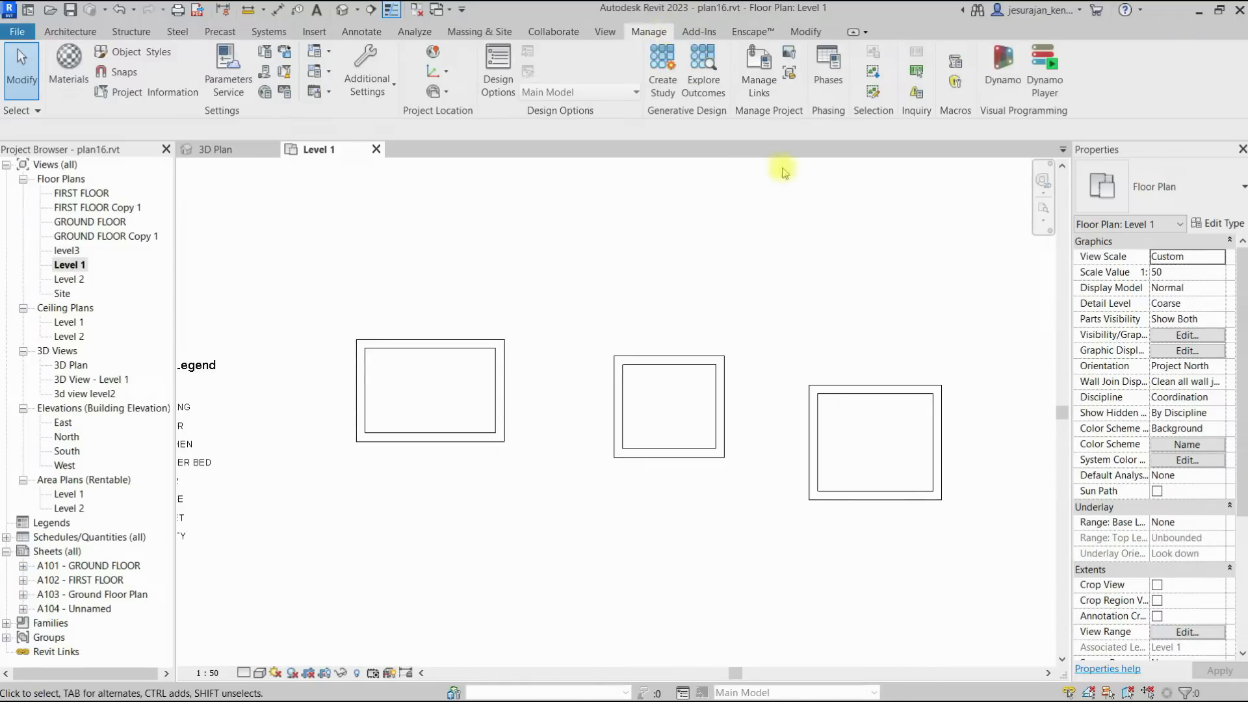
# Load the saved selection "selection 2" to check which walls it contains, and clear the selection.
pyautogui.click(873, 71)
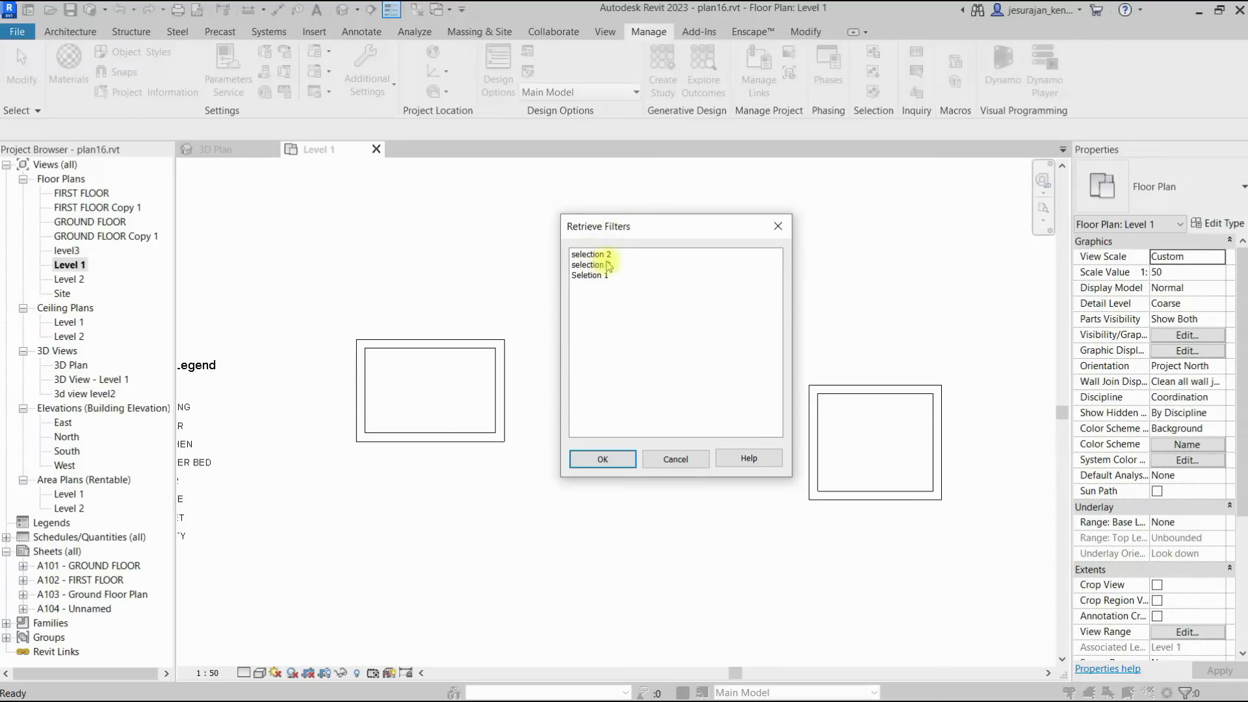
pyautogui.click(597, 255)
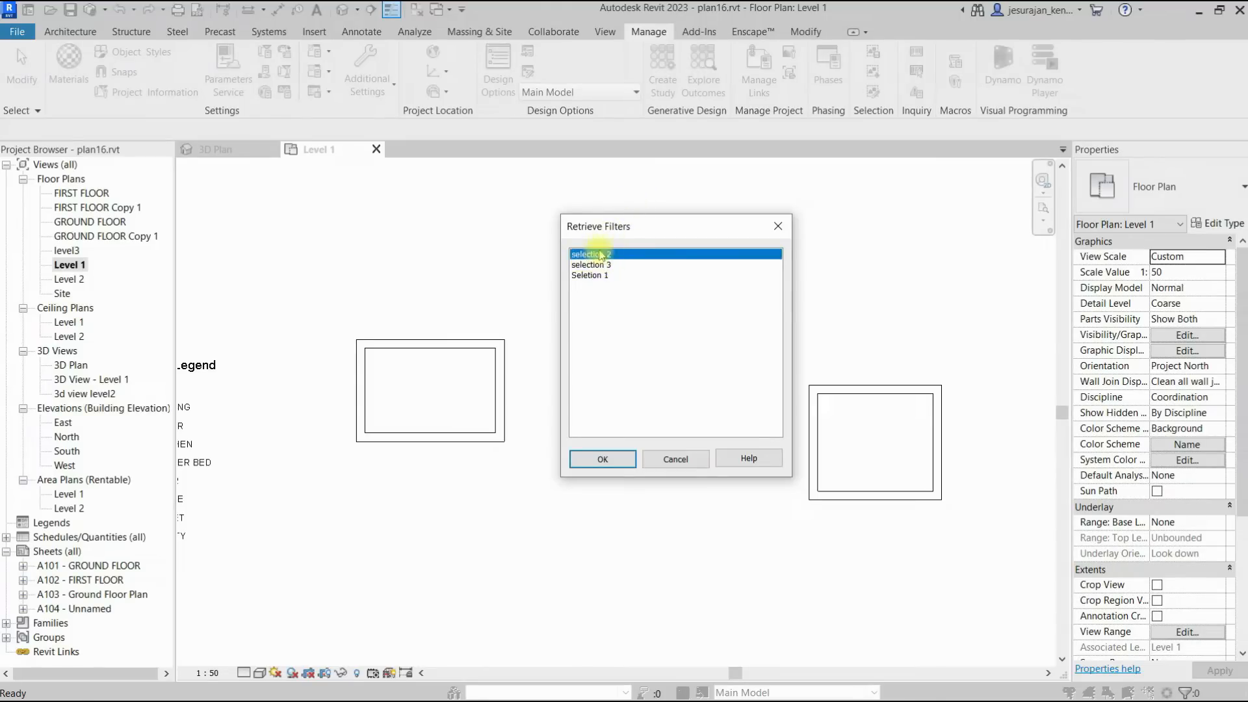
pyautogui.moveTo(643, 234); pyautogui.dragTo(782, 124)
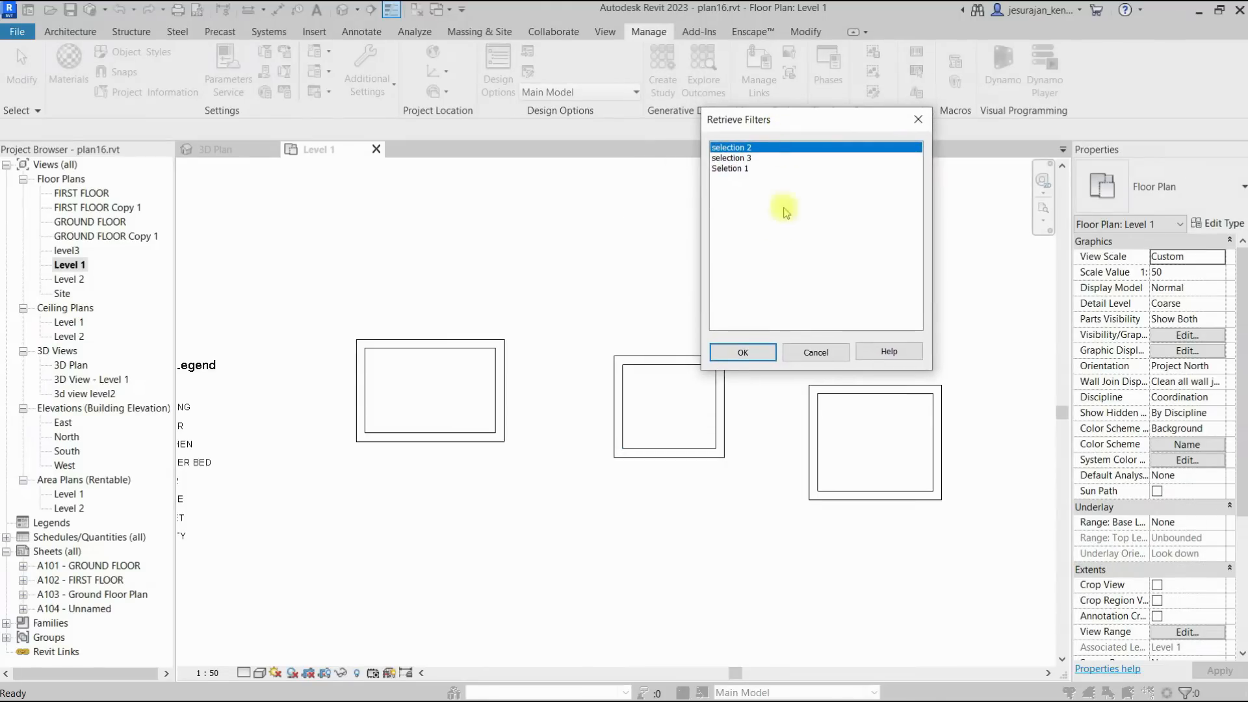
pyautogui.click(741, 349)
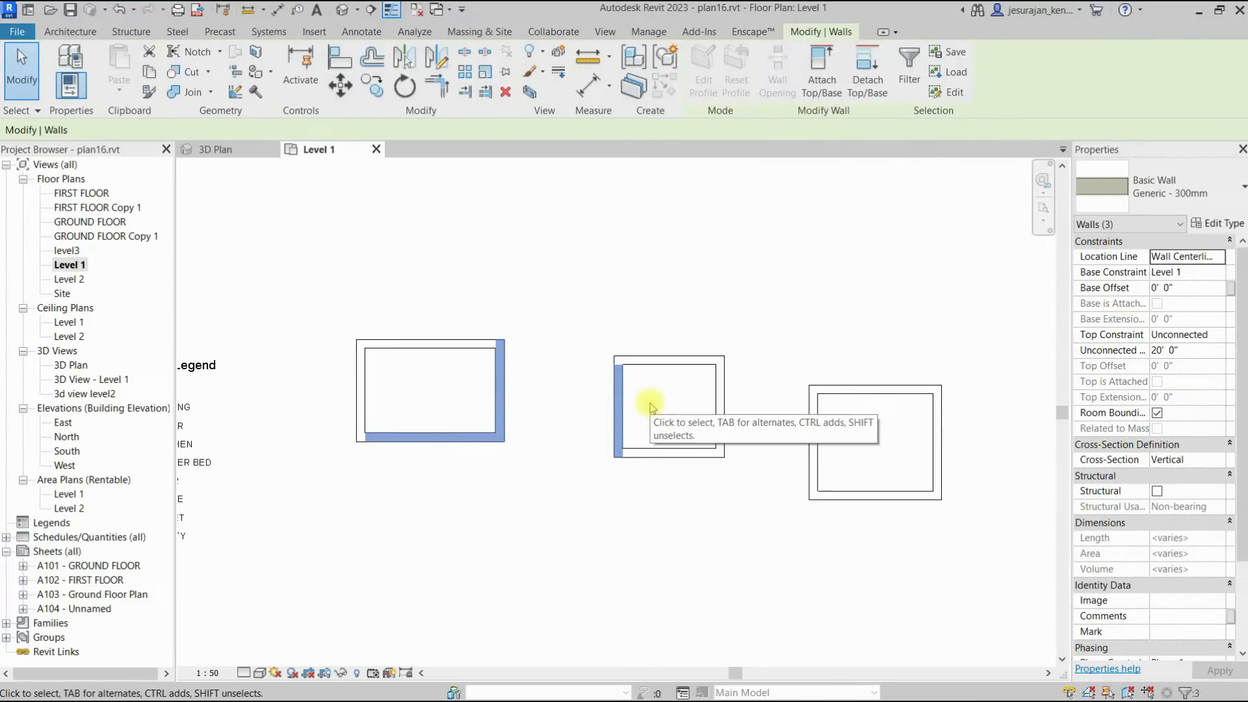
pyautogui.press('Escape')
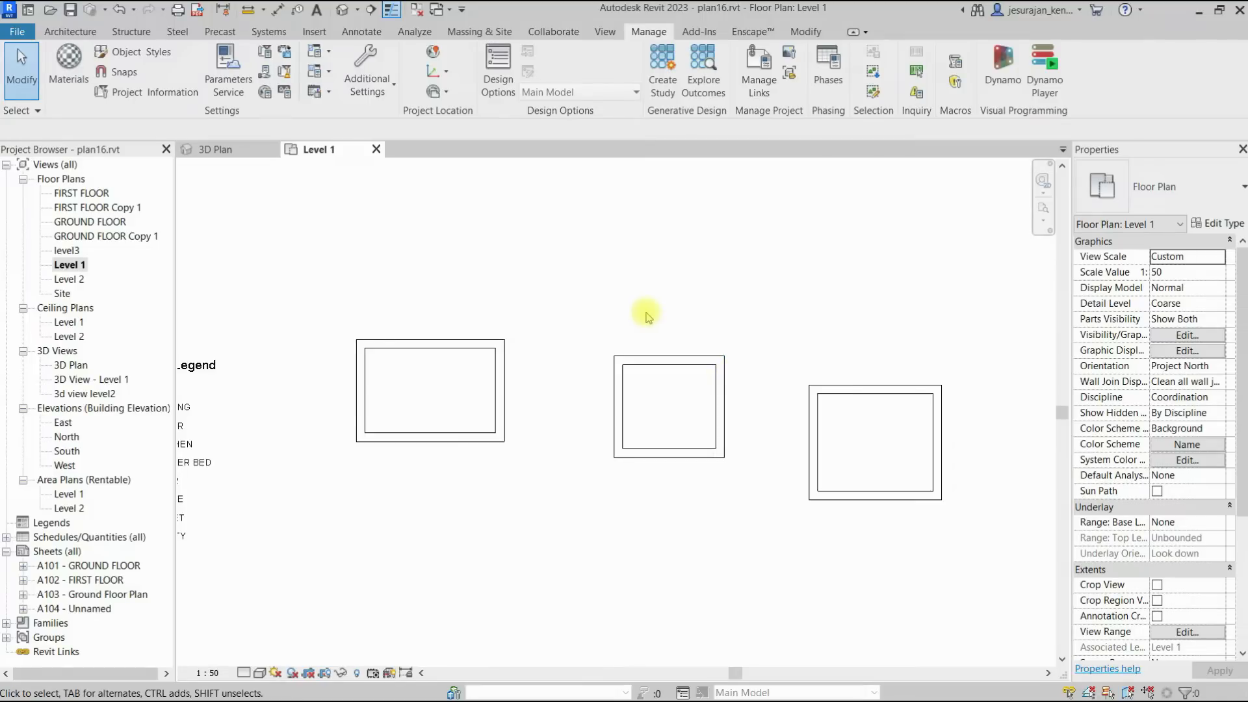
# Edit the selection set "Seletion 1" to add all four walls of the middle rectangle, and finish the edit.
pyautogui.click(874, 95)
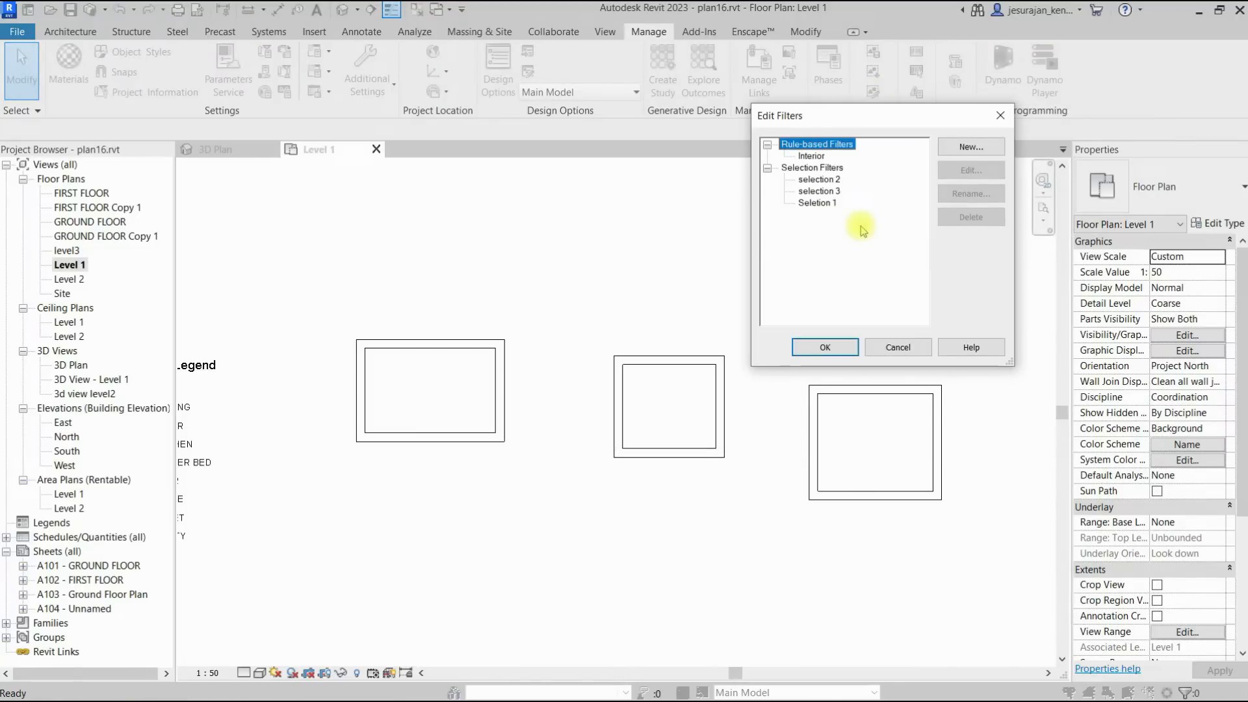
pyautogui.click(820, 203)
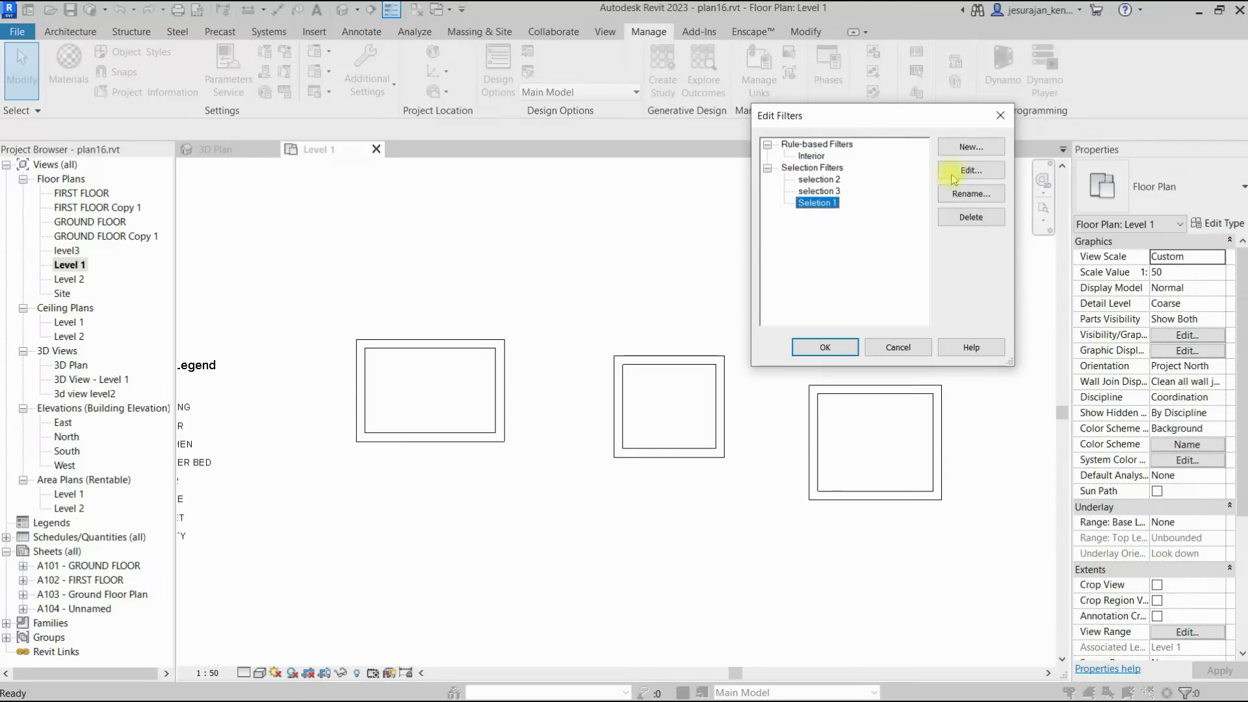
pyautogui.click(963, 171)
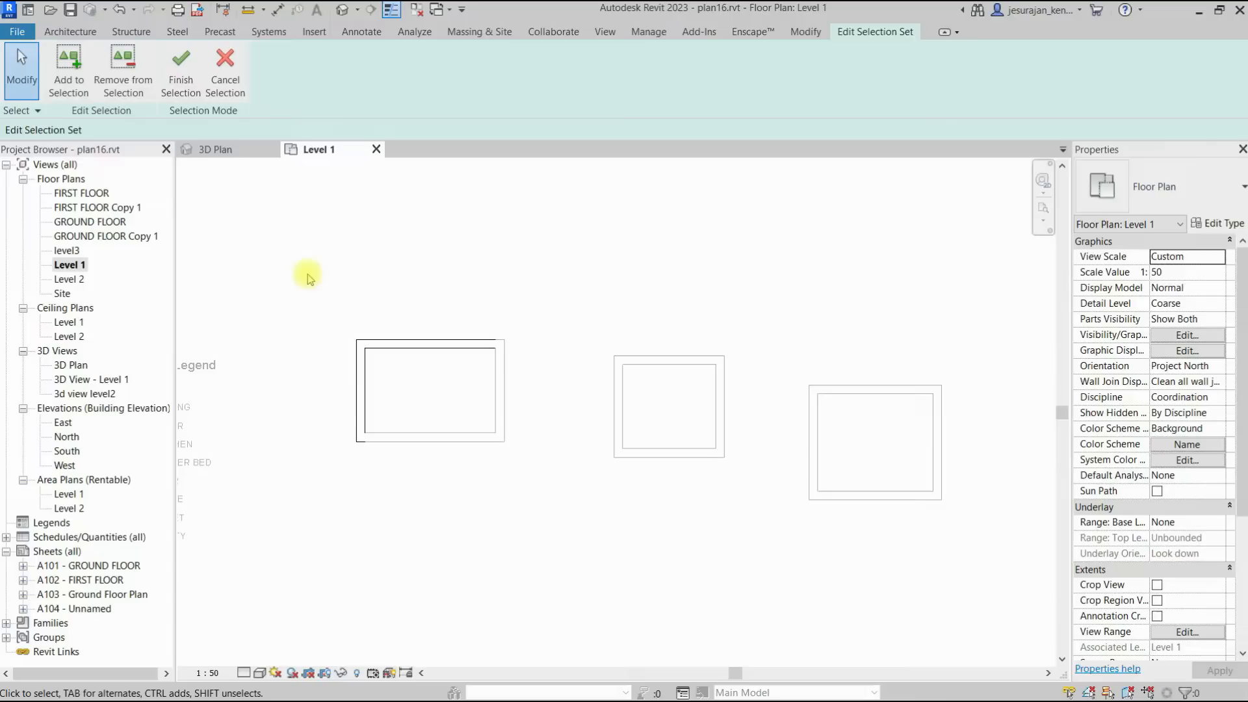
pyautogui.click(70, 90)
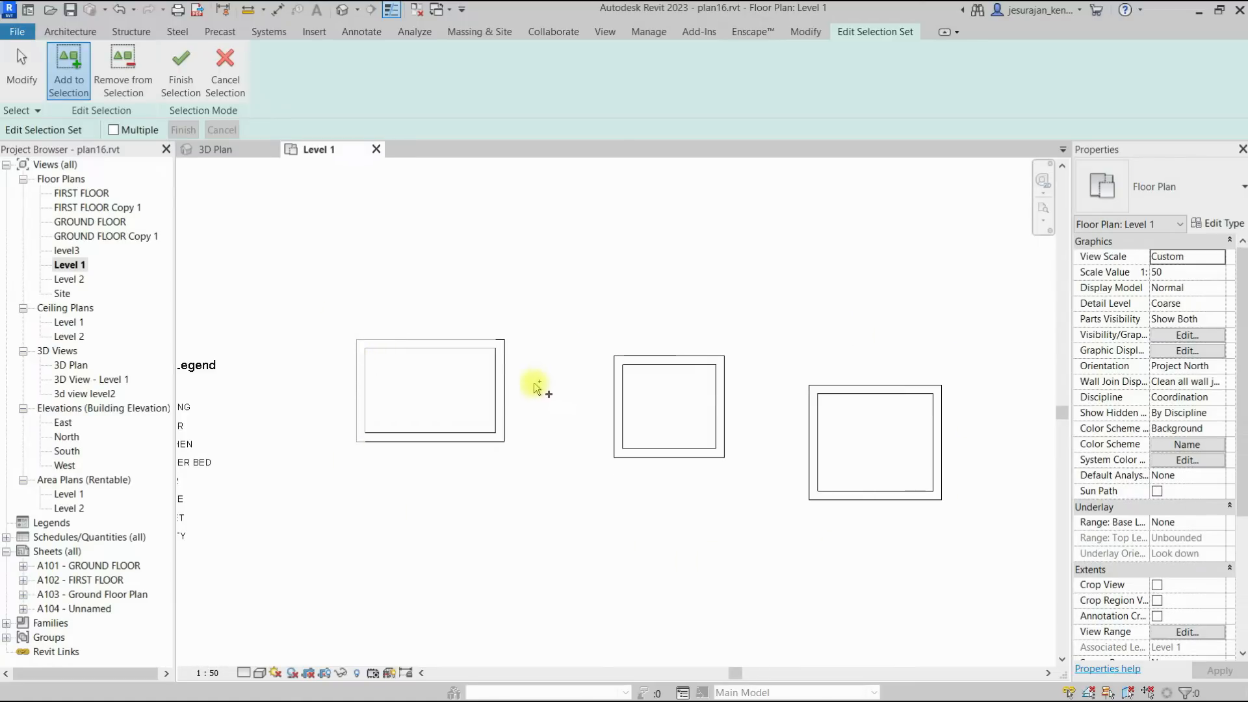
pyautogui.click(723, 402)
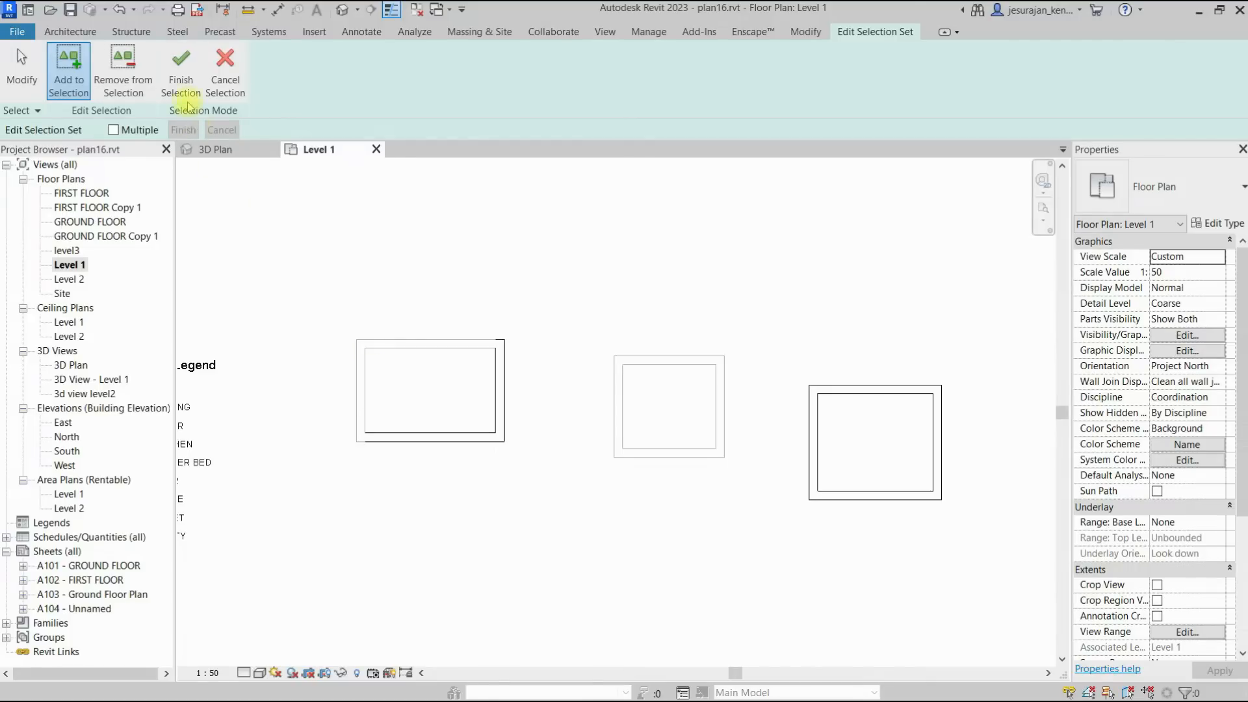
pyautogui.click(184, 80)
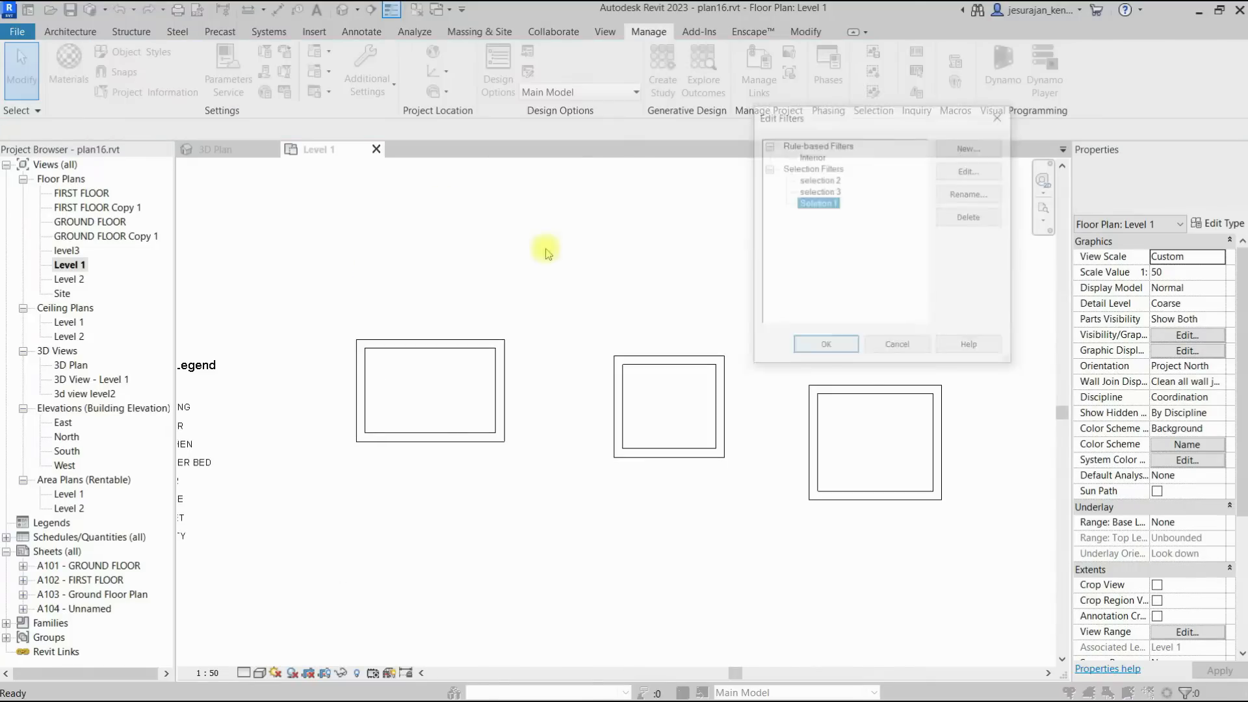
pyautogui.click(830, 346)
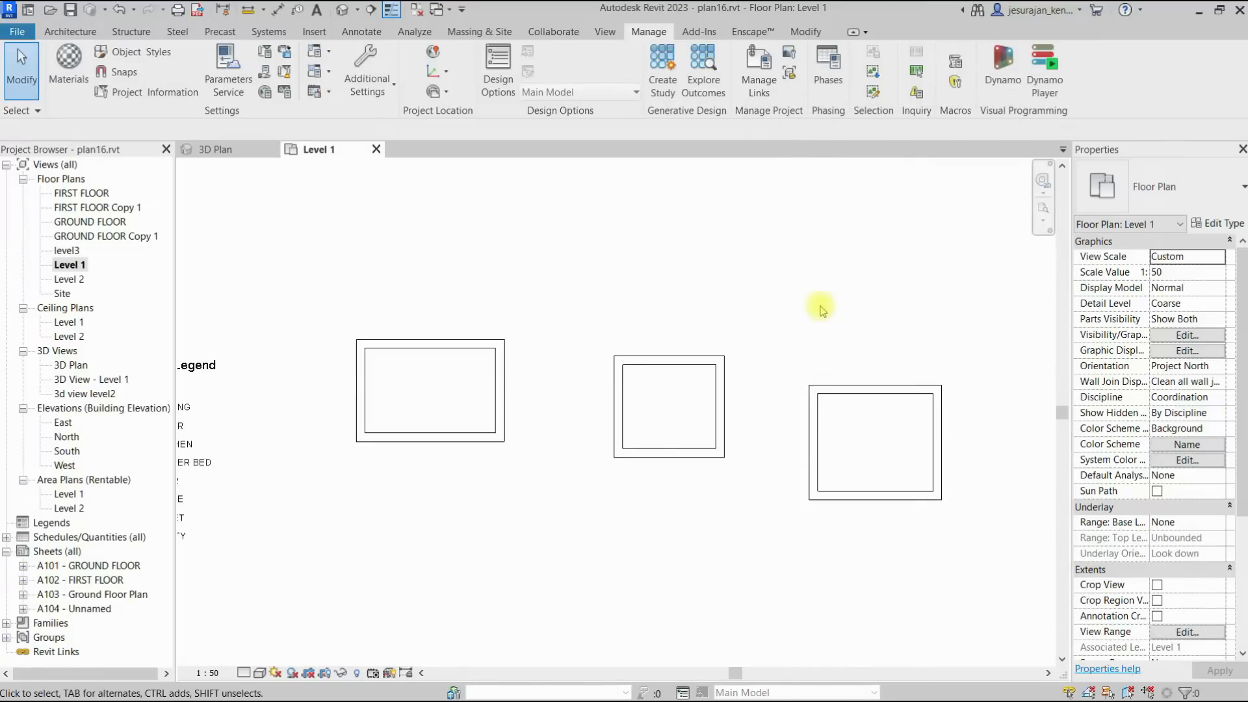
# Load the edited set "Seletion 1" to check its walls, and clear the selection.
pyautogui.click(873, 73)
pyautogui.click(731, 168)
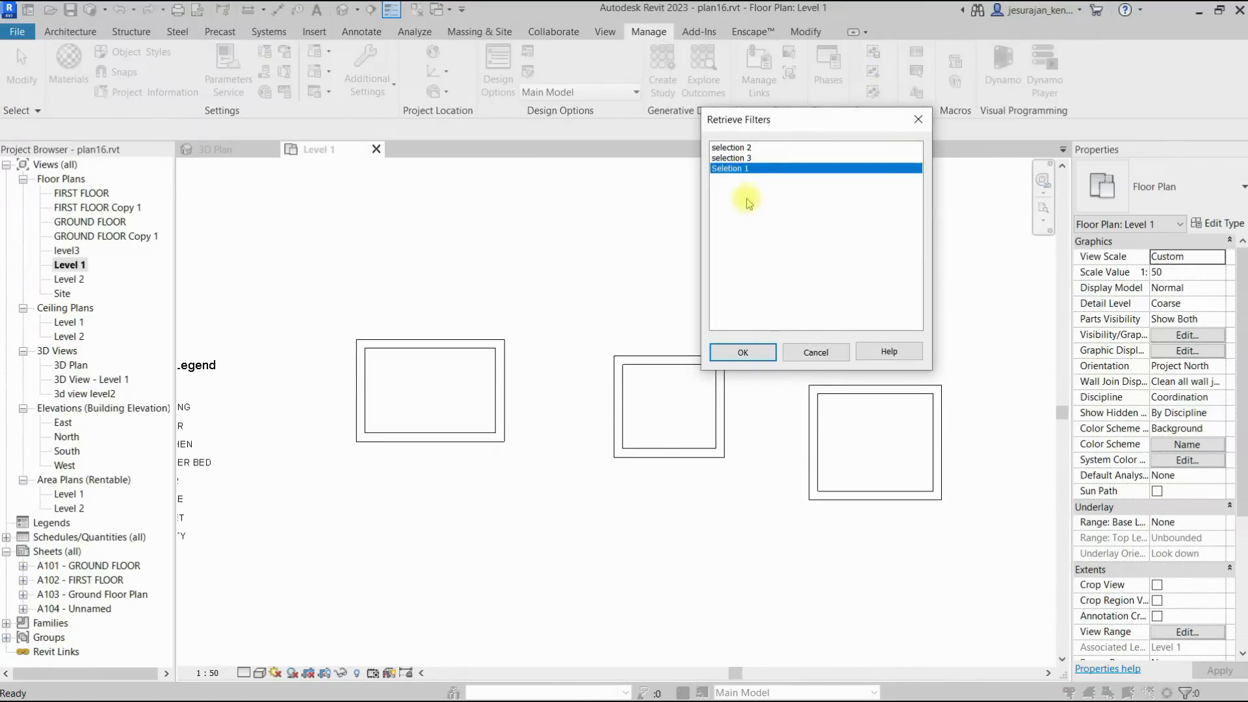
pyautogui.click(760, 349)
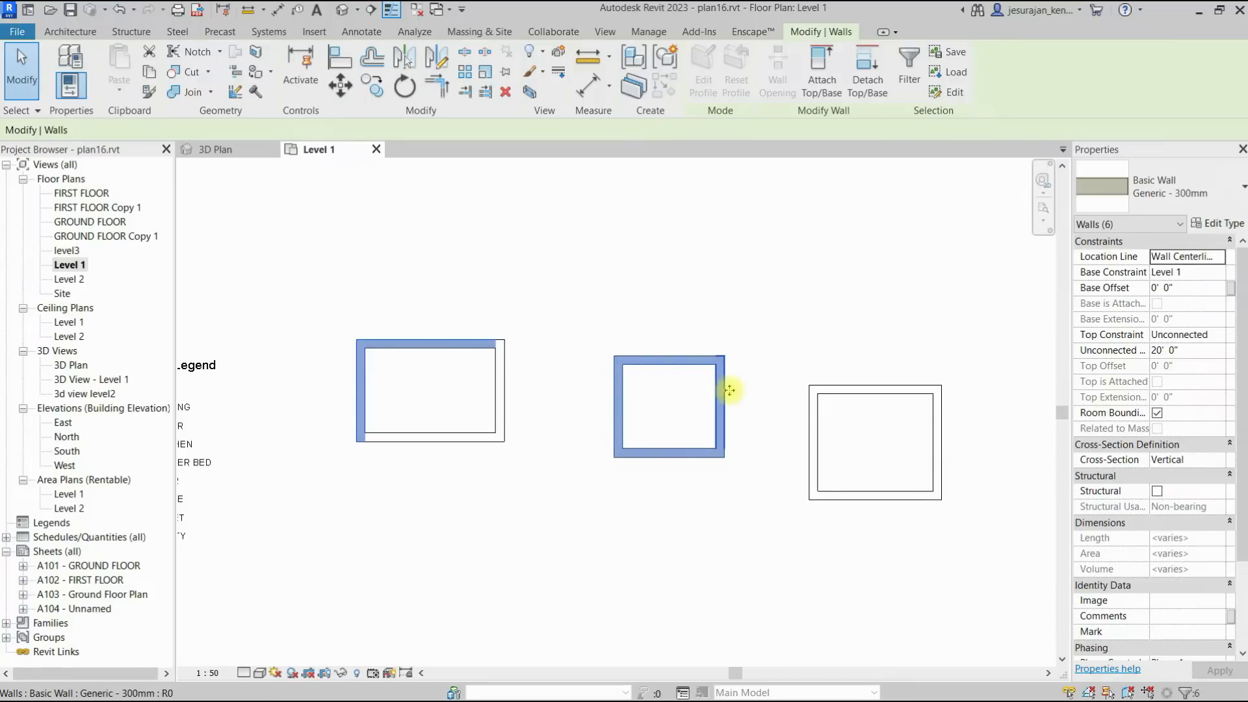
pyautogui.press('Escape')
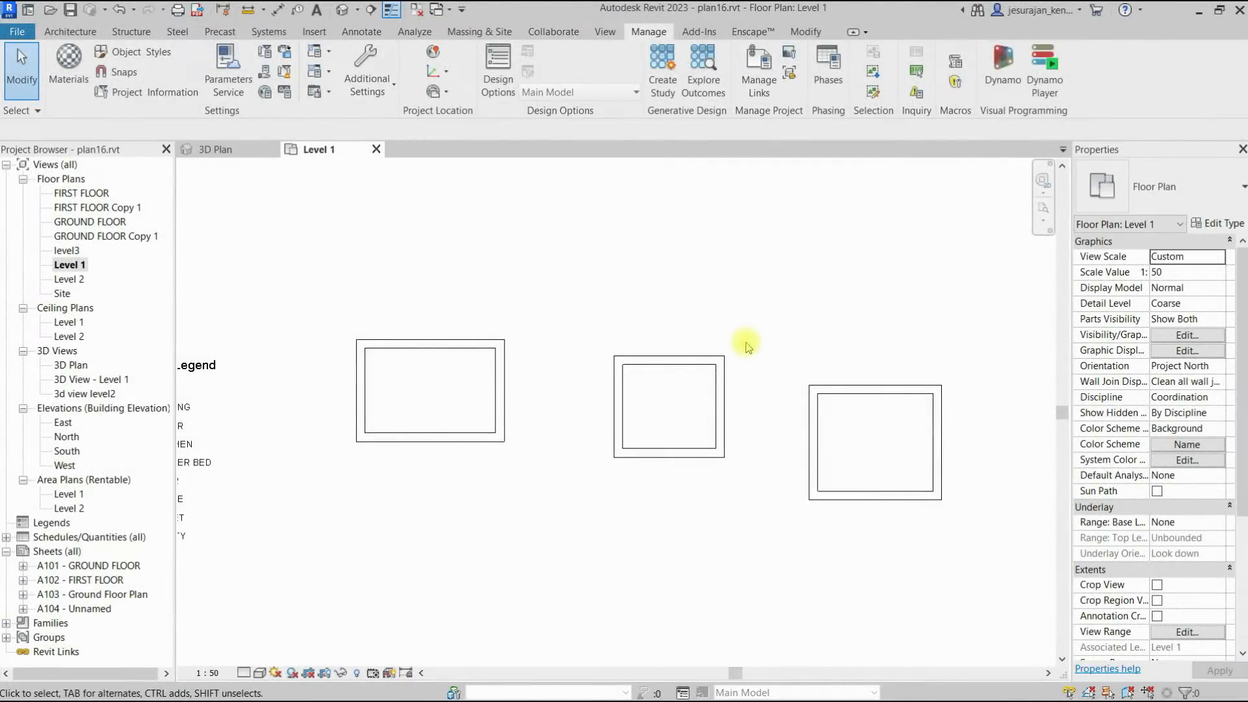
# Edit the set "selection 2", adding the easternmost rectangle's left wall and removing the westernmost rectangle's right wall.
pyautogui.click(873, 92)
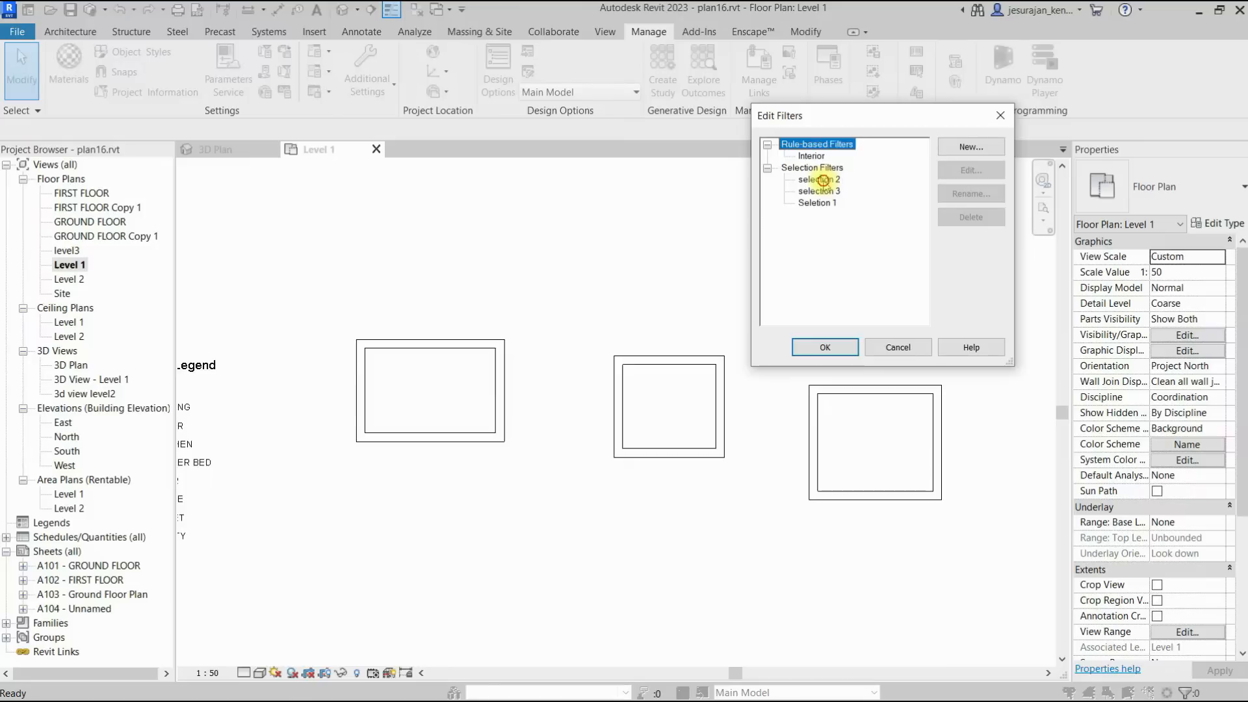
pyautogui.click(820, 180)
pyautogui.click(965, 173)
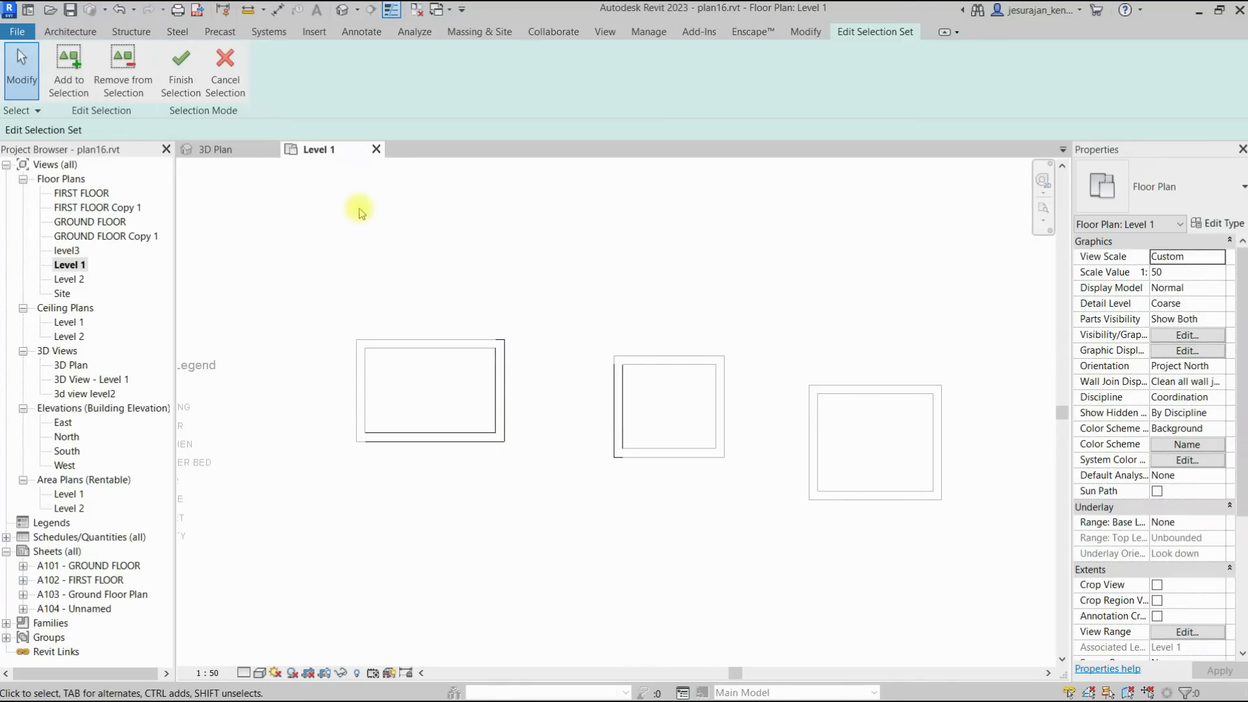
pyautogui.click(78, 87)
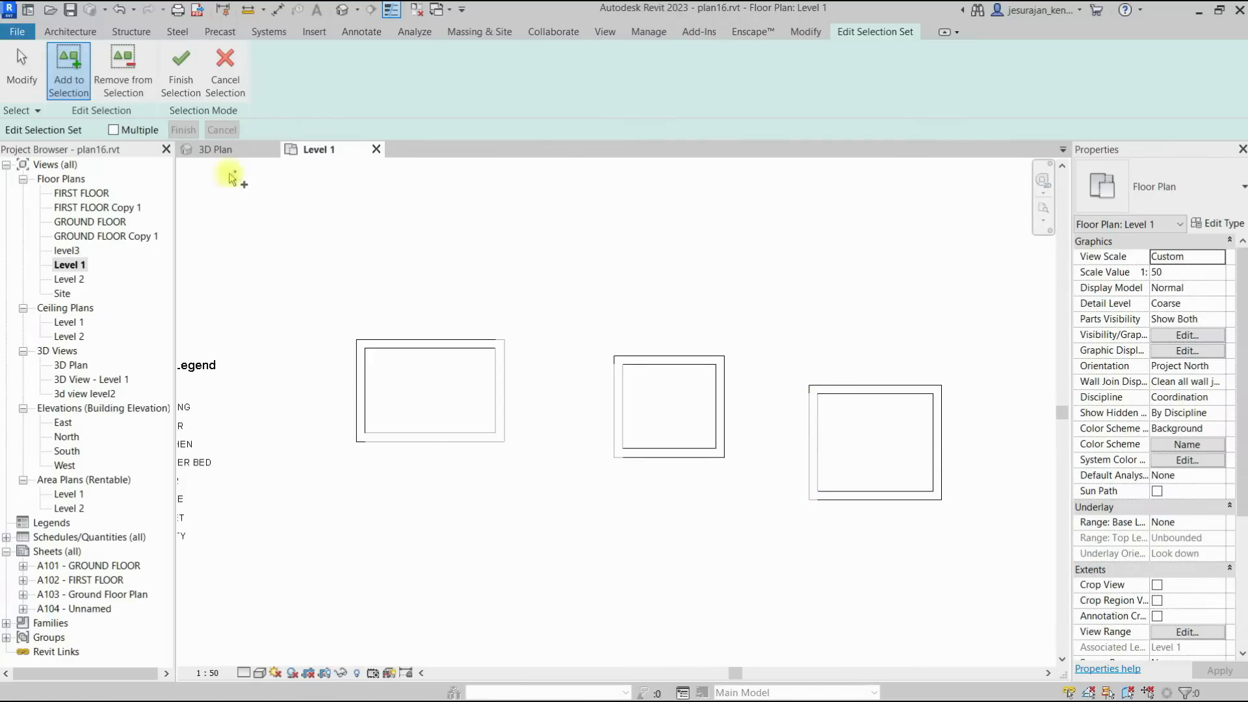
pyautogui.click(122, 69)
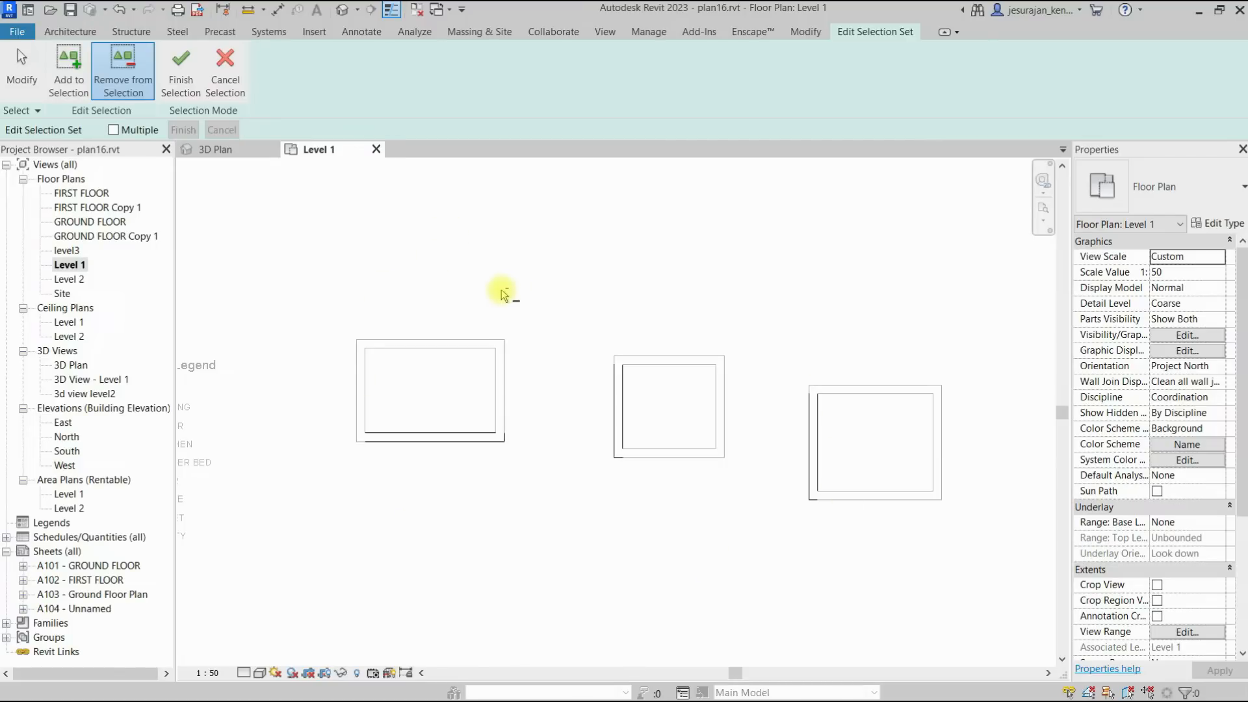
pyautogui.click(180, 69)
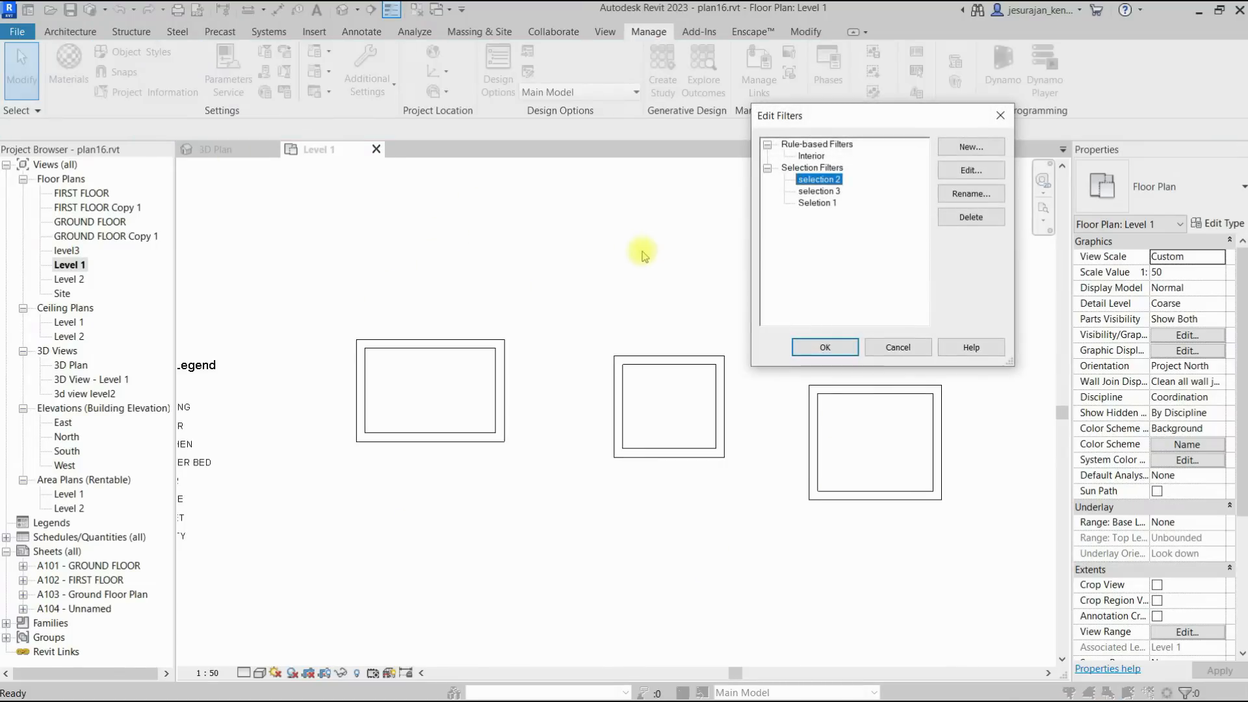
pyautogui.click(825, 347)
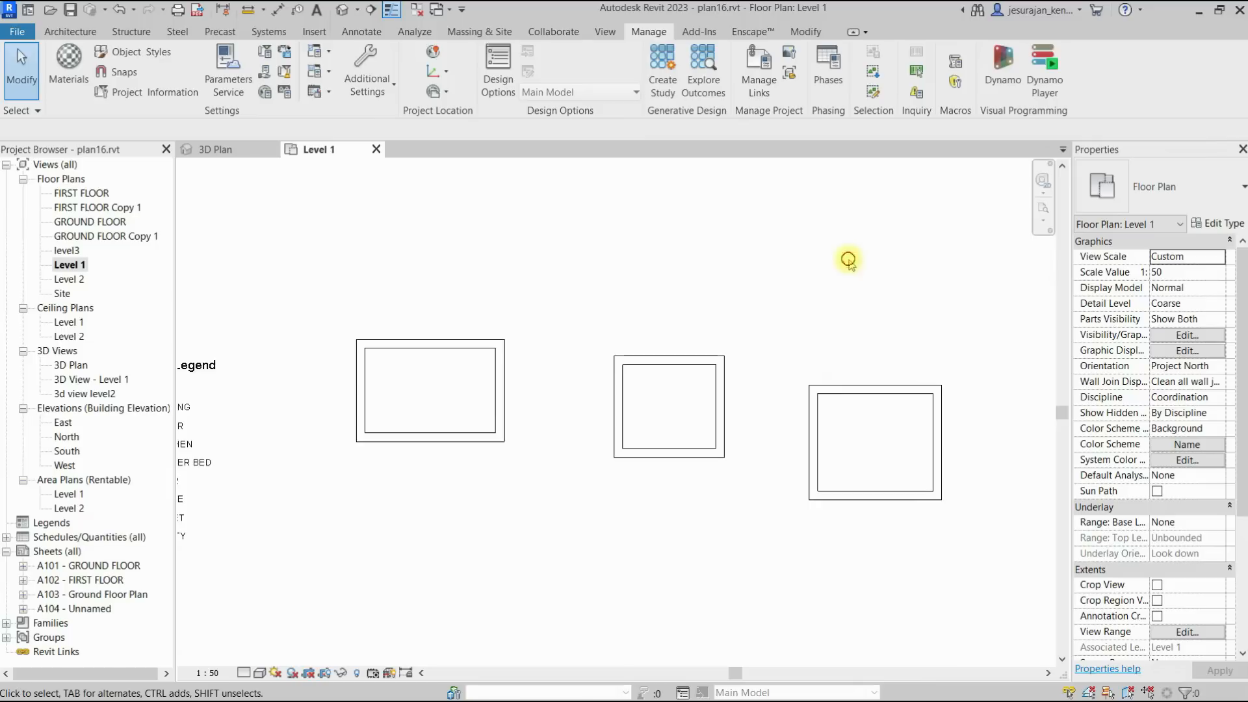
# Load the edited set "selection 2" to check its walls, and clear the selection.
pyautogui.click(874, 72)
pyautogui.click(741, 148)
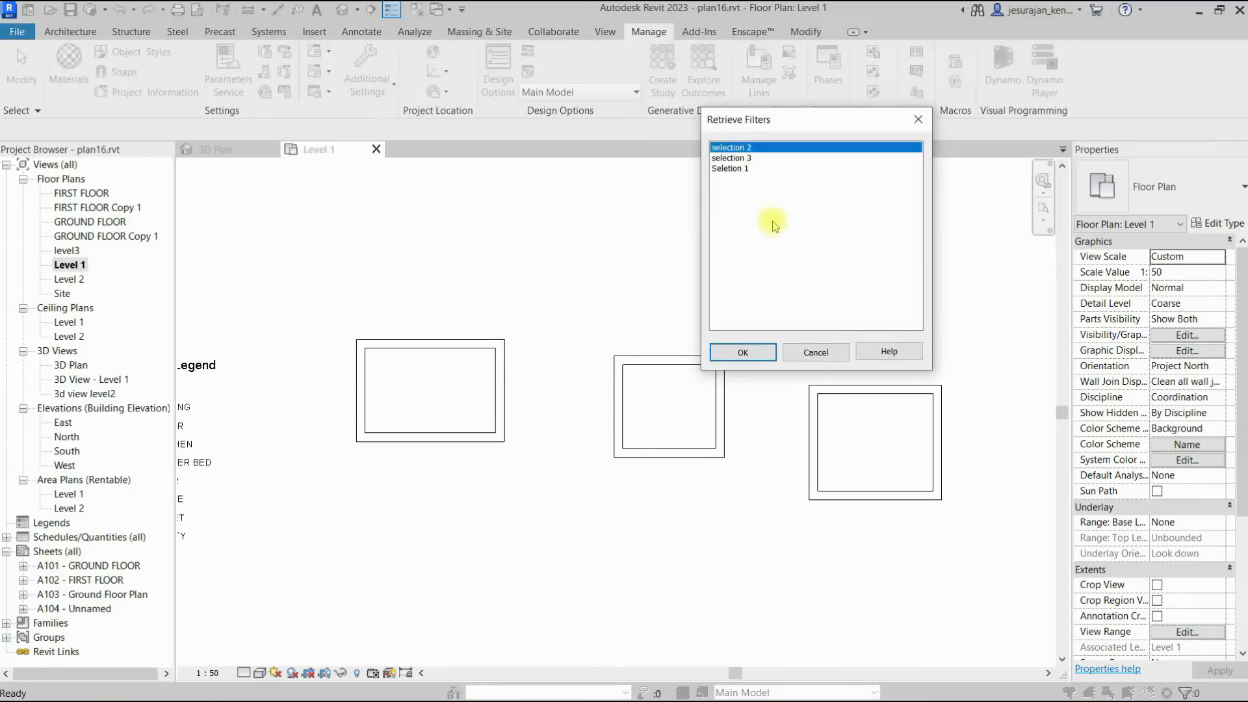
pyautogui.click(759, 353)
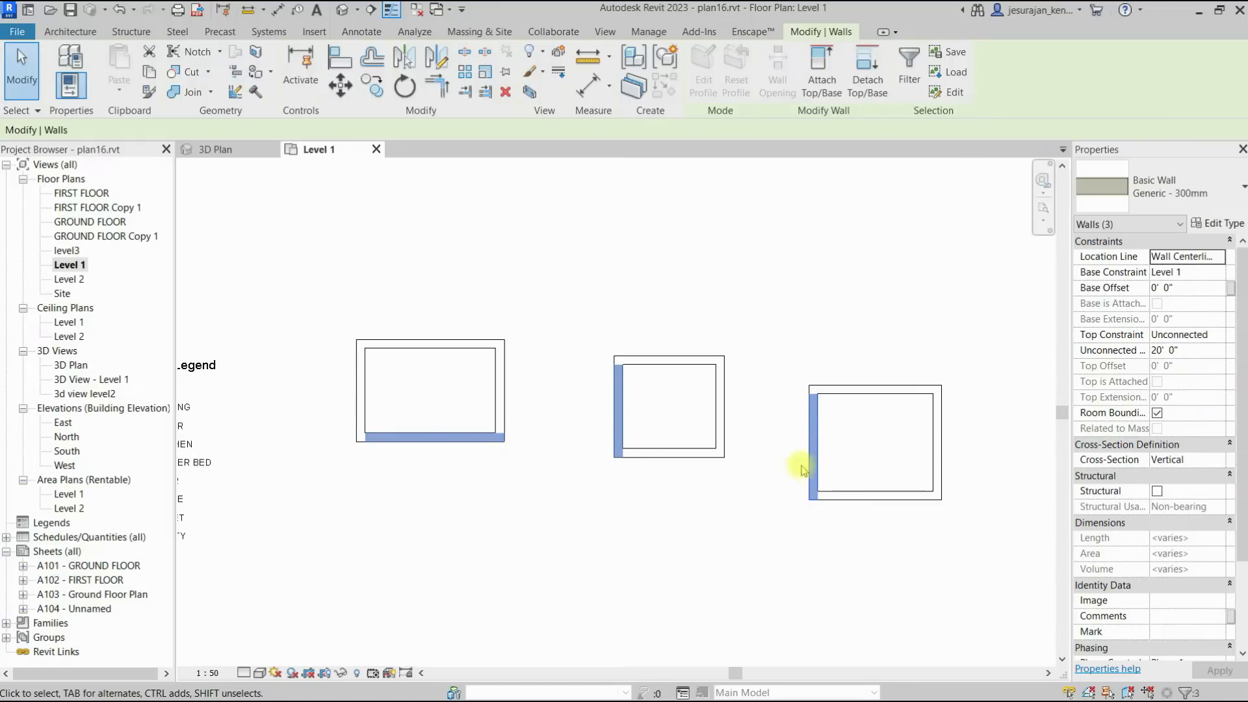
pyautogui.click(735, 280)
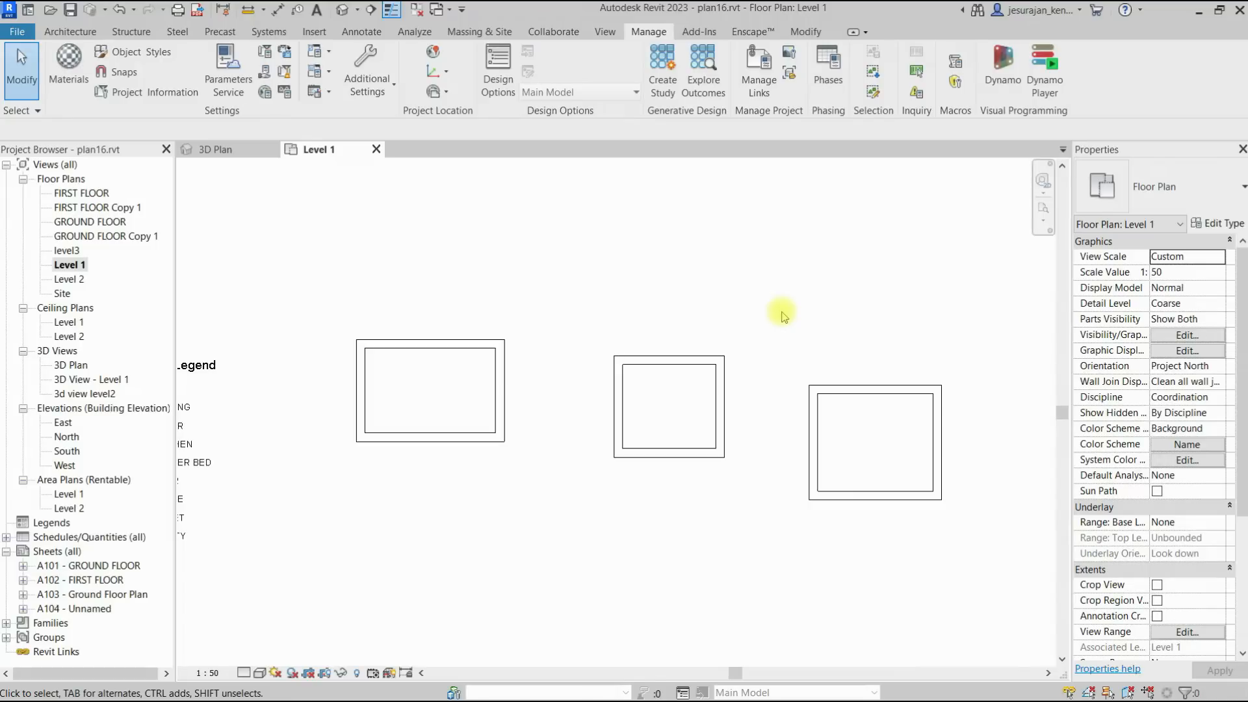
# Load the selection set "Seletion 1" to check its walls, and clear the selection.
pyautogui.click(873, 70)
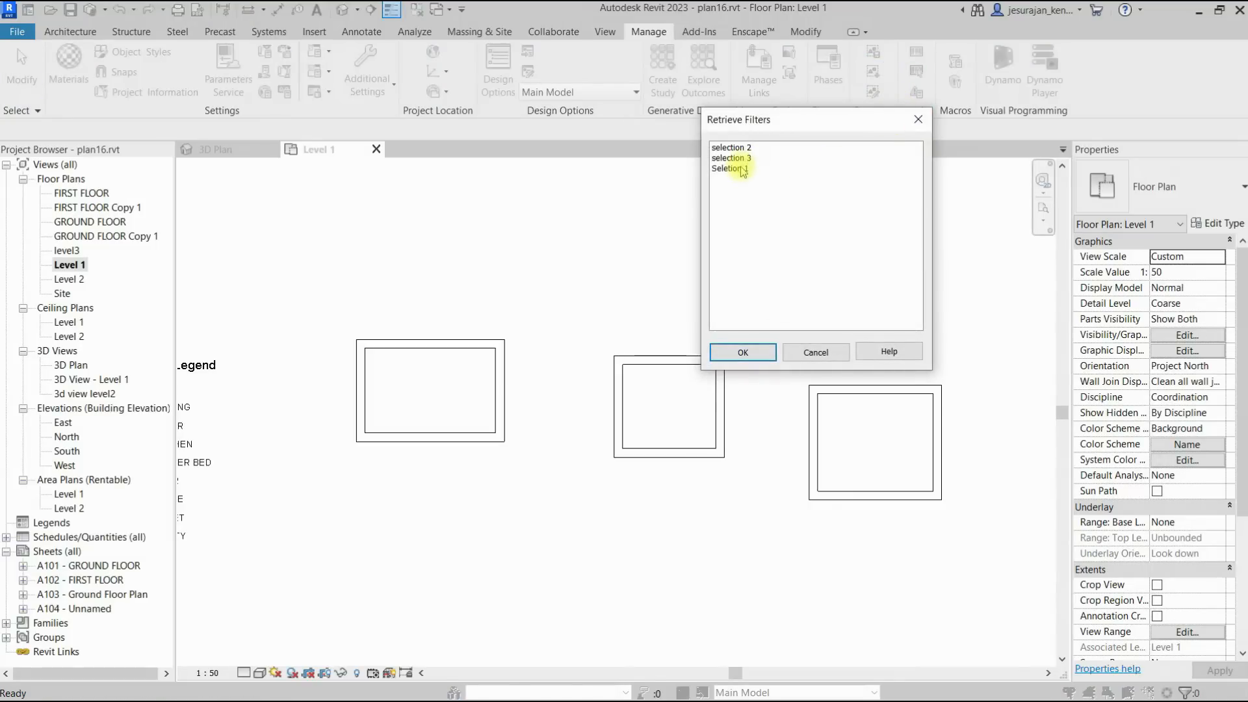
pyautogui.click(737, 169)
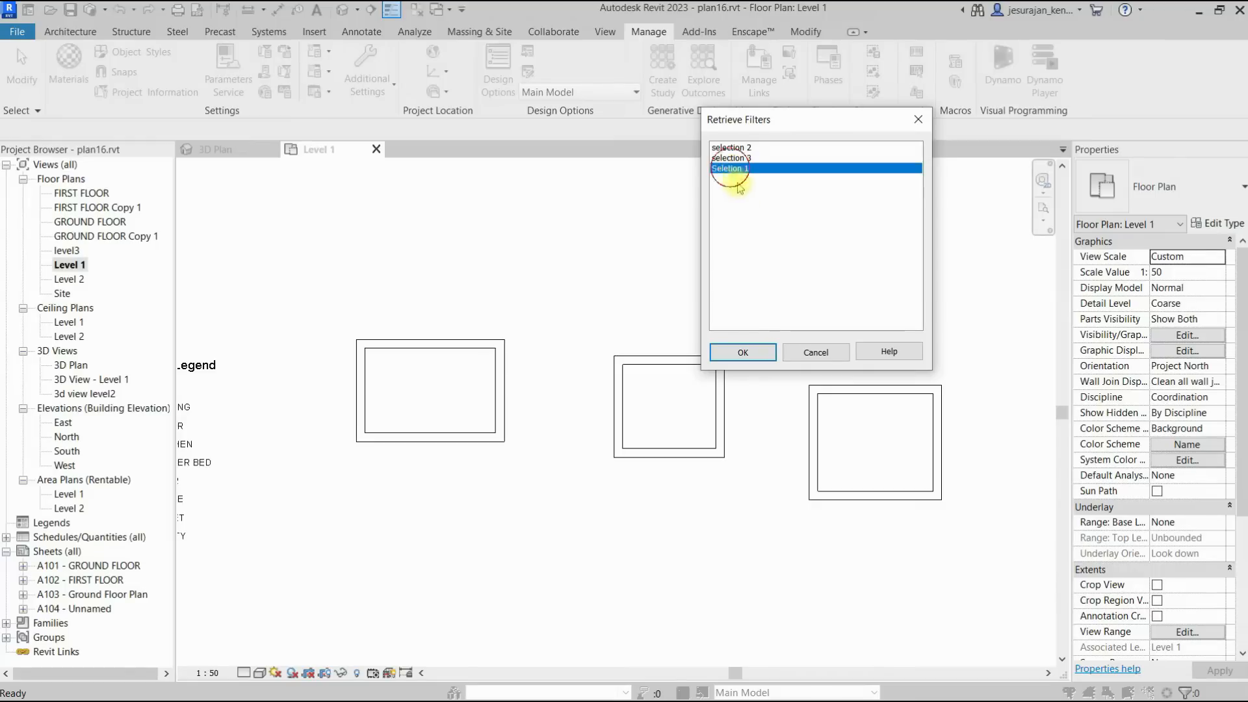
pyautogui.click(747, 353)
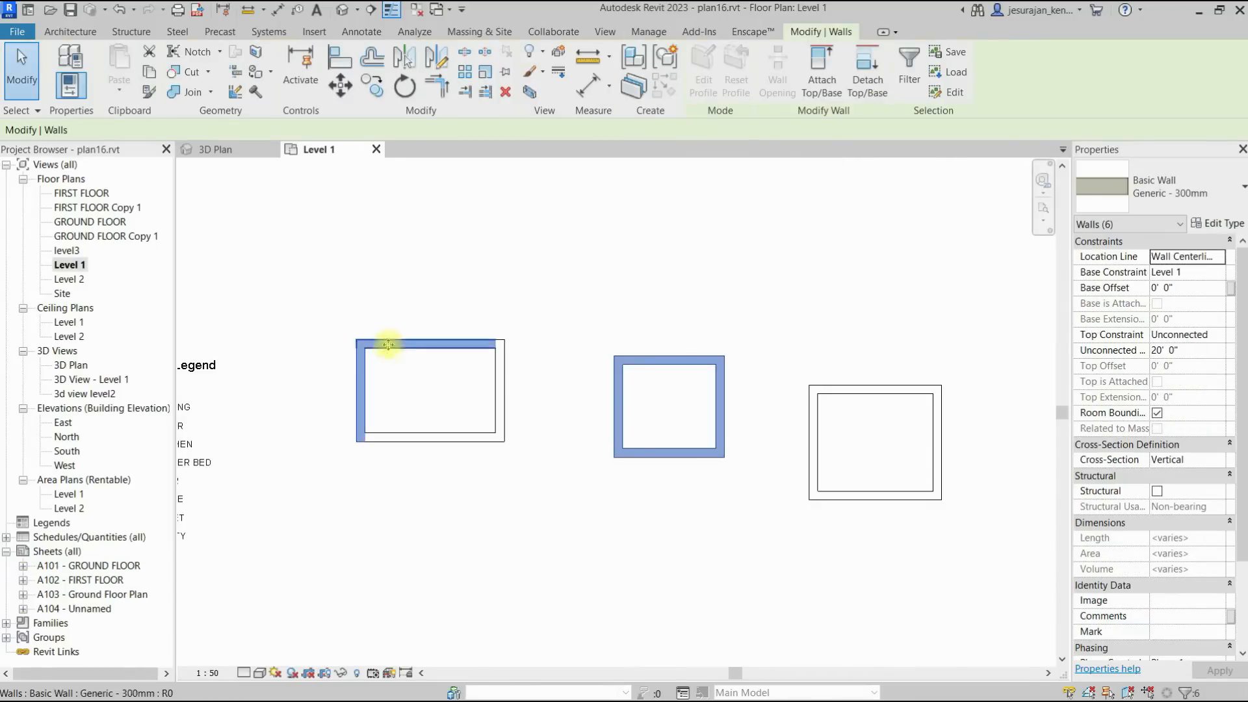
pyautogui.click(577, 311)
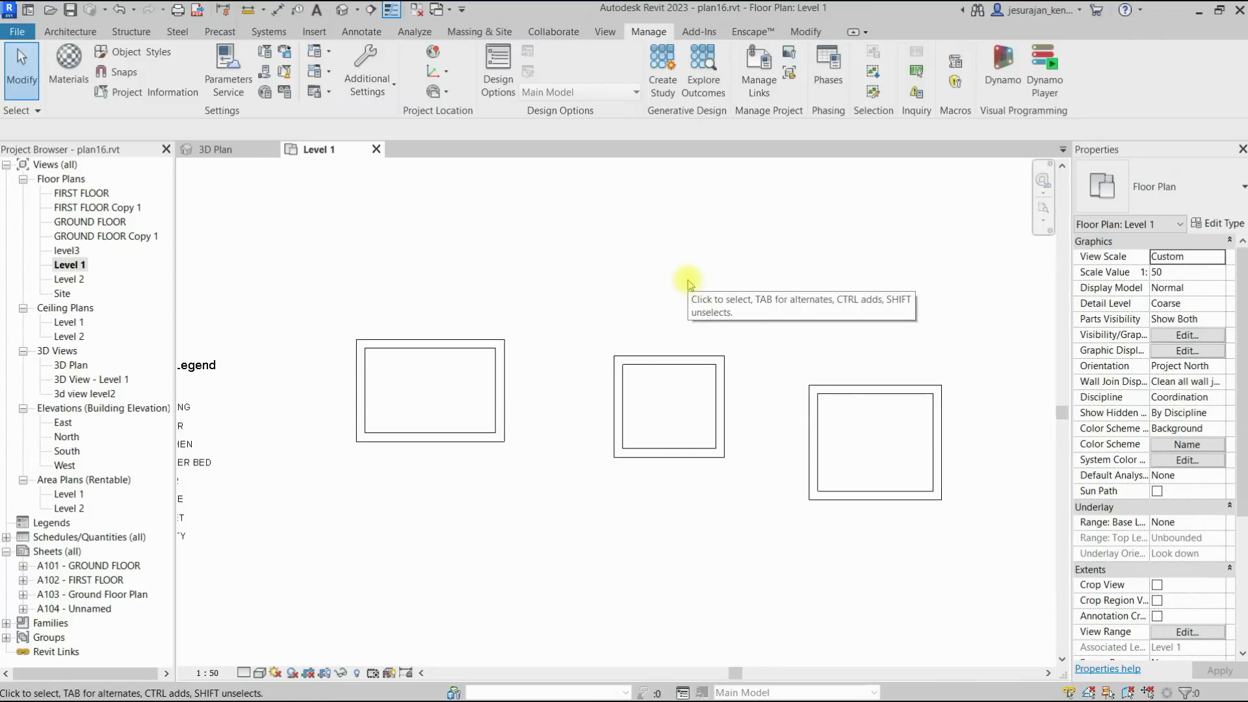
# Add the selection filter "Seletion 1" to the Visibility/Graphic Overrides of the Level 1 floor plan.
pyautogui.press('v')
pyautogui.press('g')
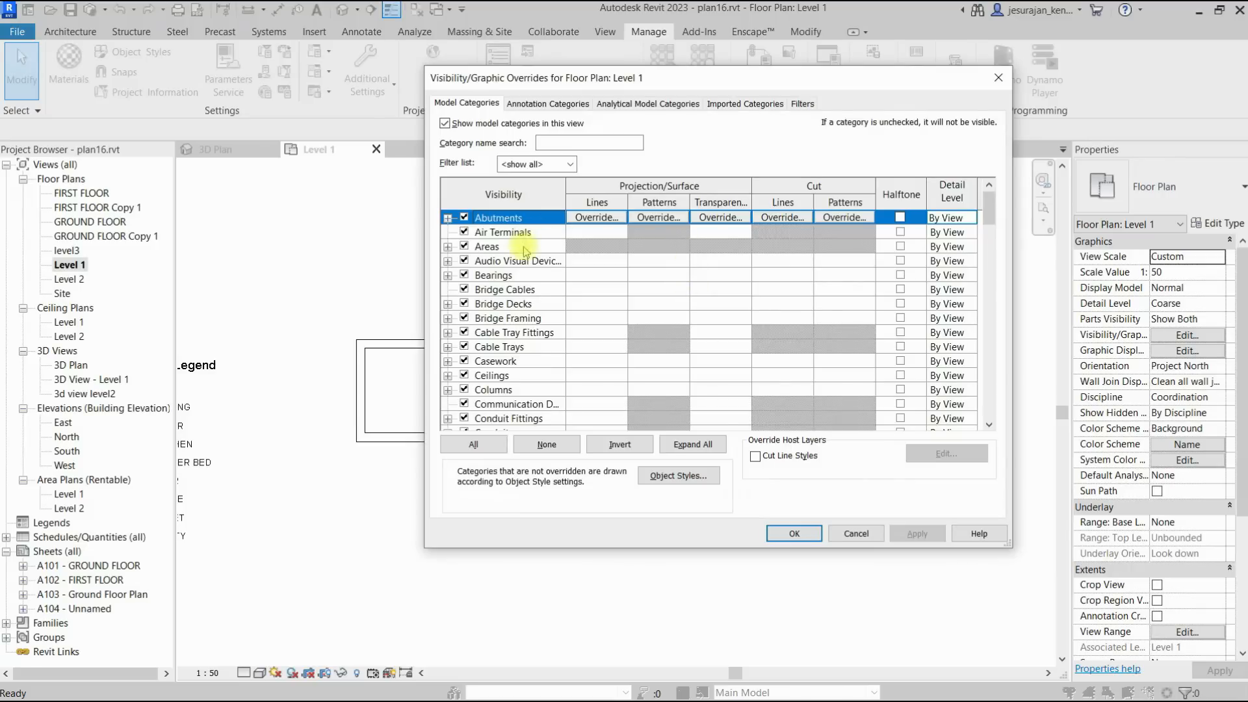
pyautogui.click(803, 104)
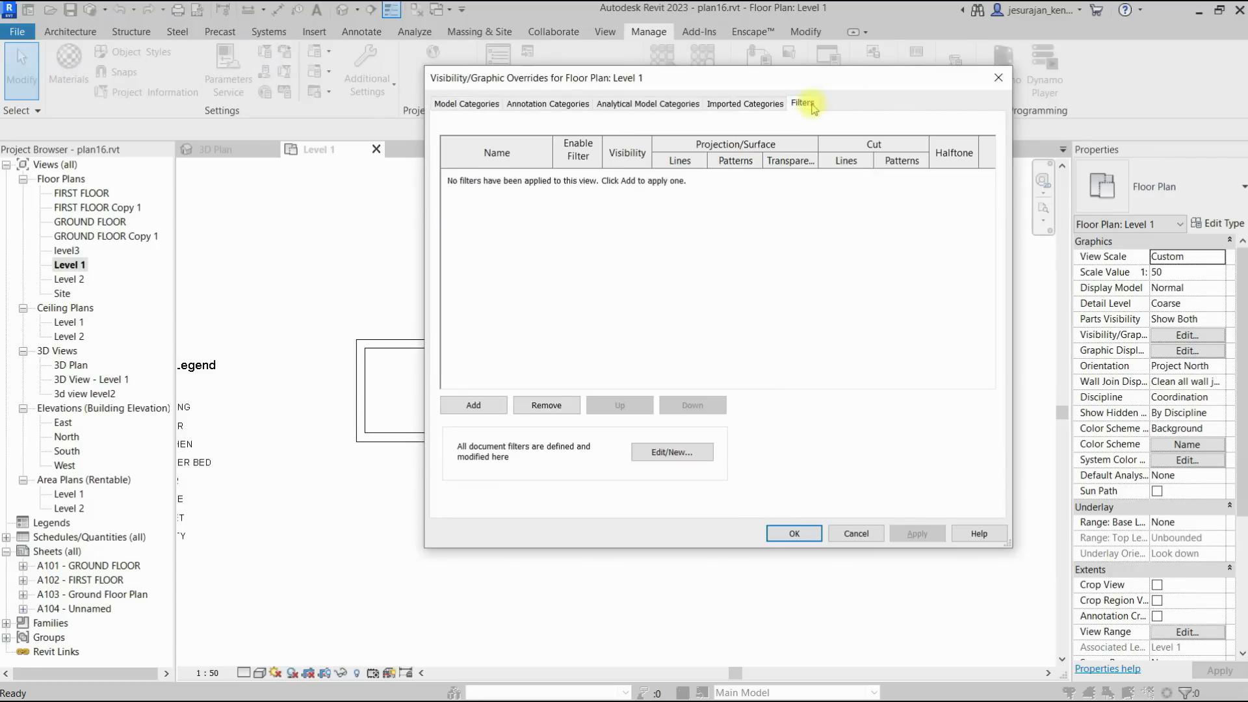
pyautogui.click(481, 404)
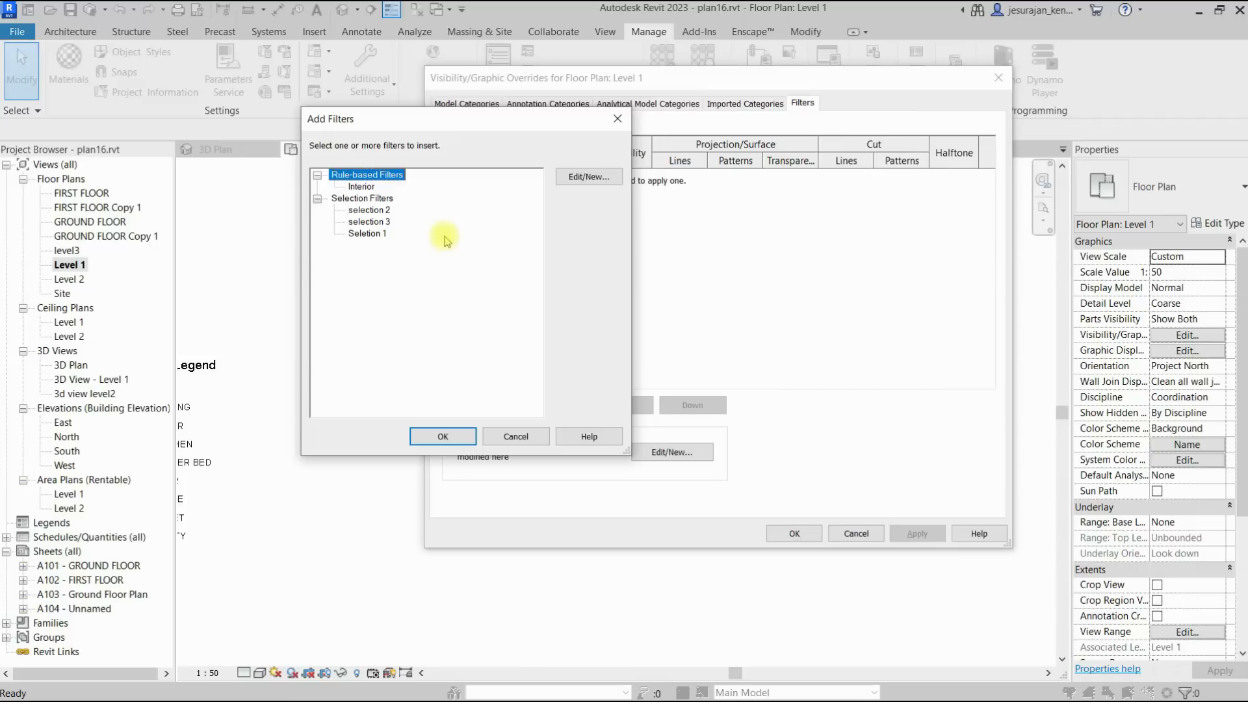
pyautogui.click(380, 234)
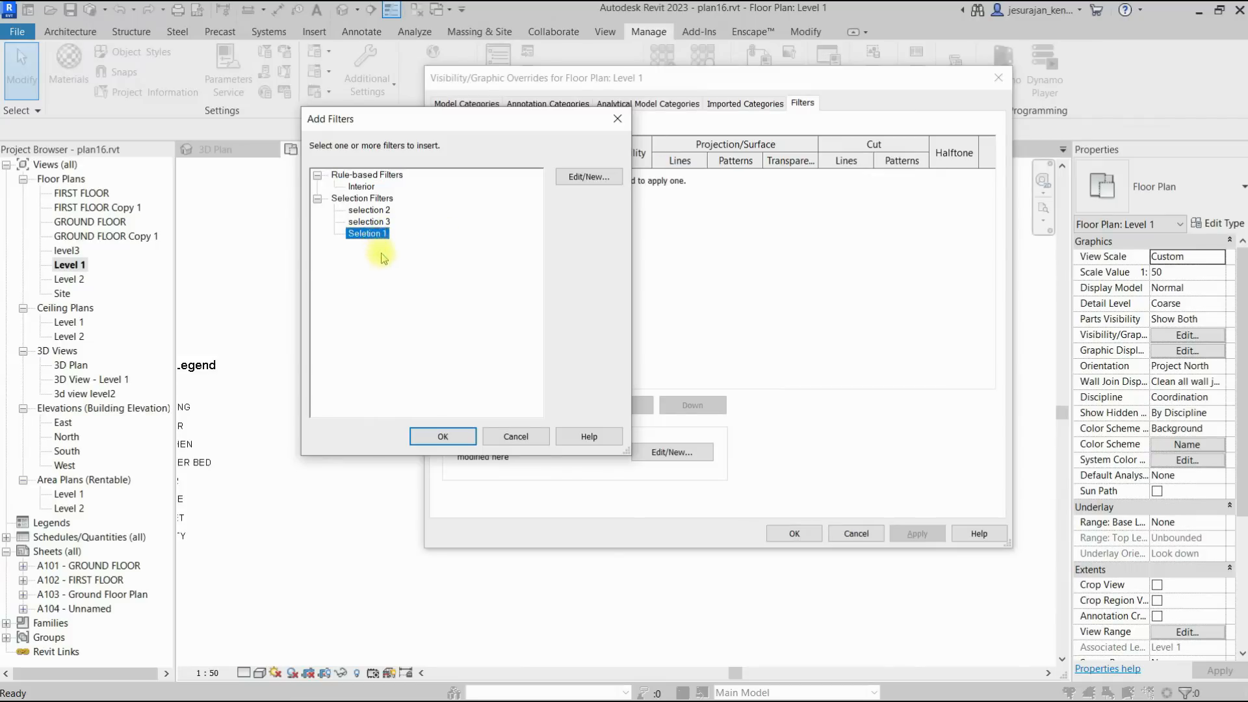
pyautogui.click(458, 436)
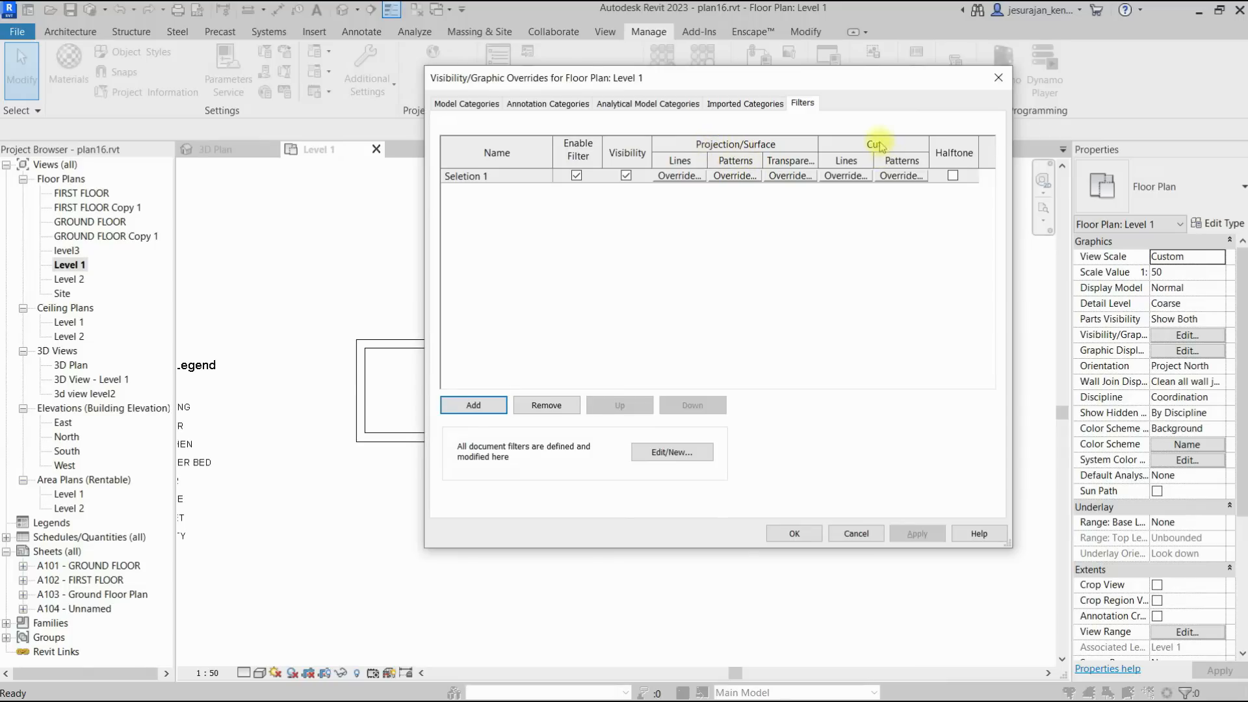
# Override the cut pattern of the "Seletion 1" filter with a solid foreground fill in RGB 192-192-192, and apply the overrides.
pyautogui.click(901, 176)
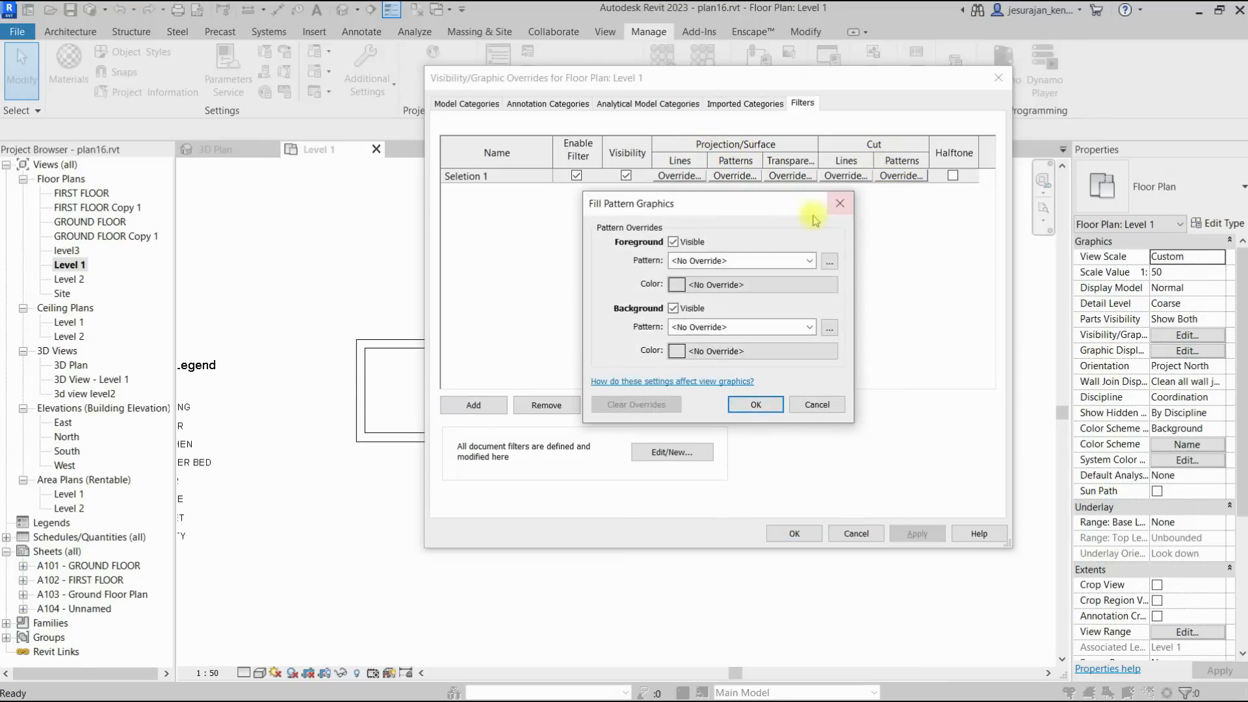
pyautogui.click(747, 260)
pyautogui.click(721, 286)
pyautogui.click(719, 285)
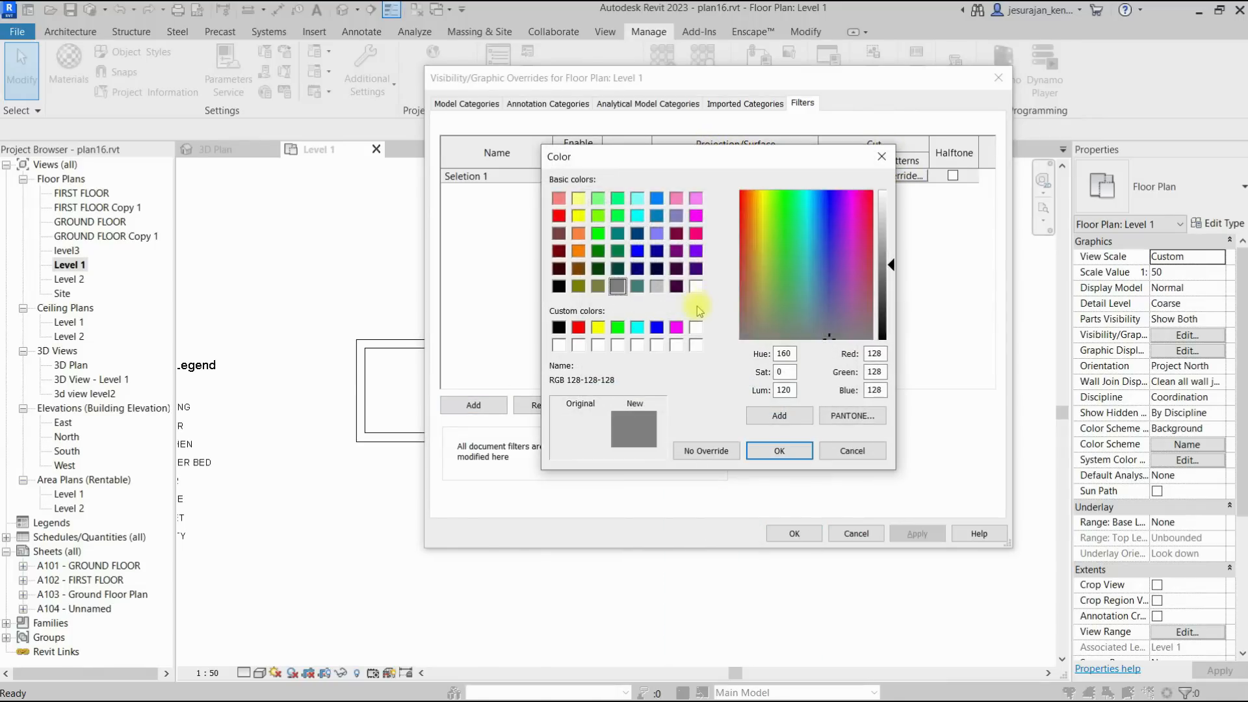
pyautogui.click(779, 451)
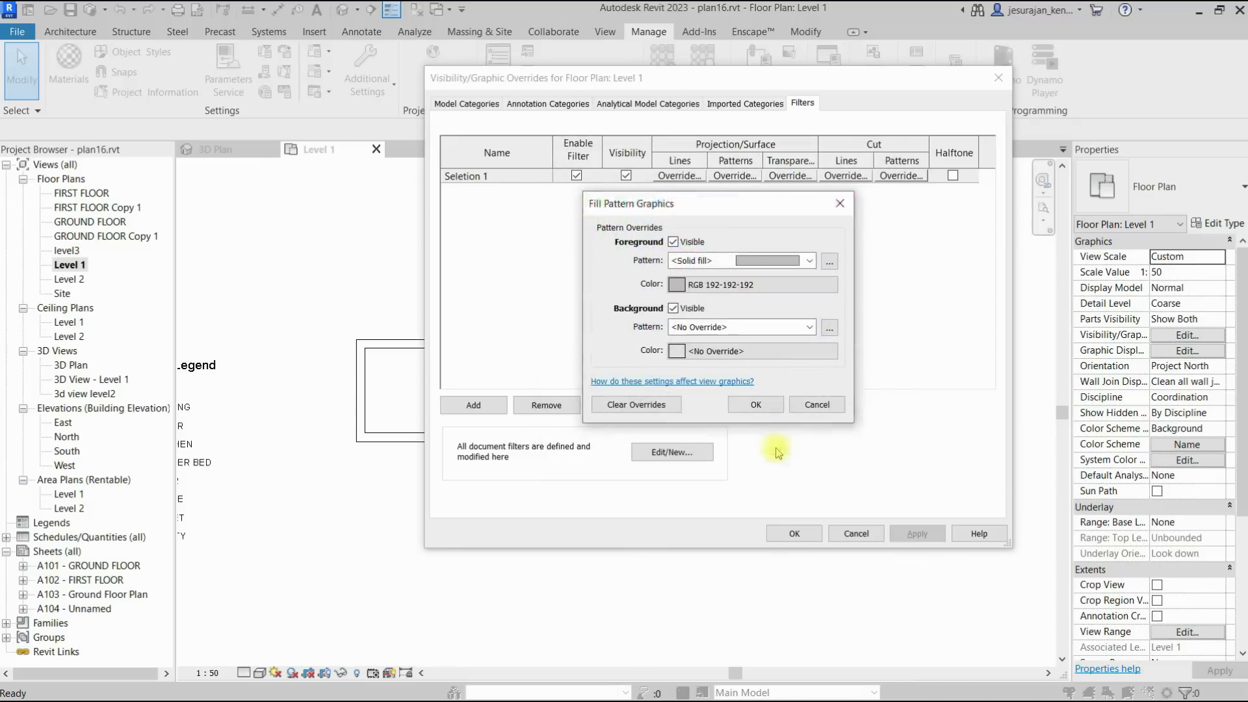
pyautogui.click(751, 405)
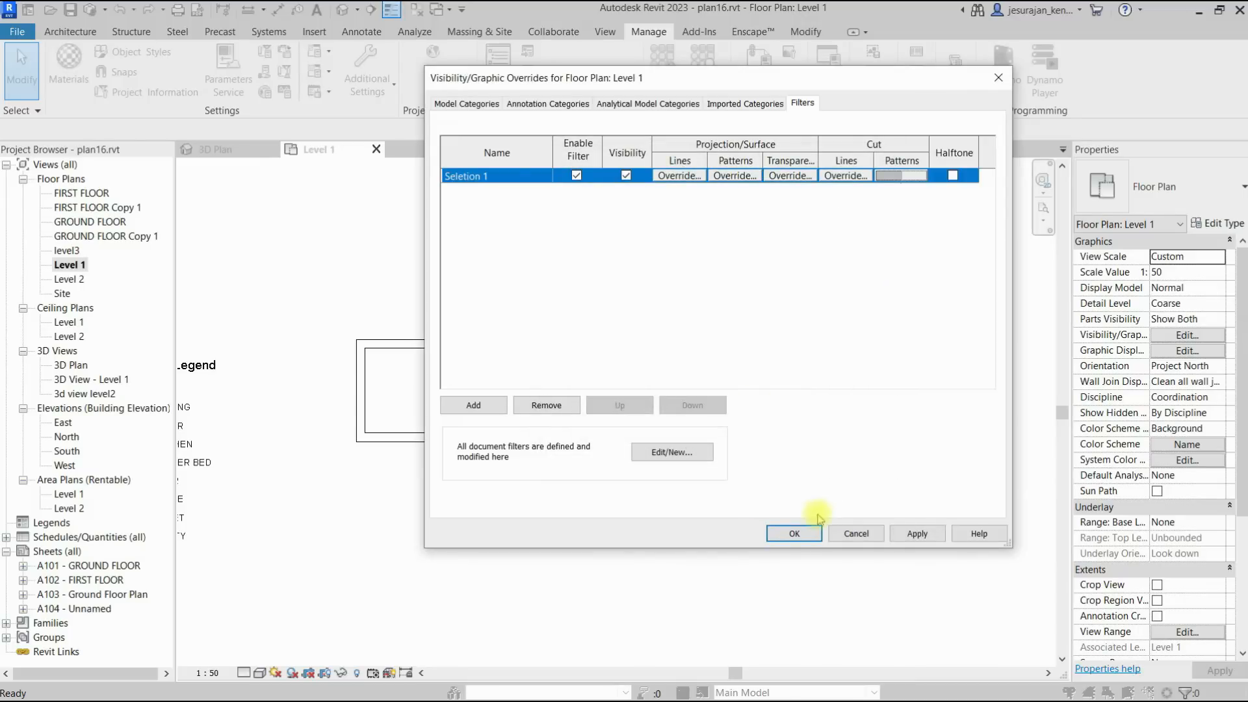
pyautogui.click(801, 534)
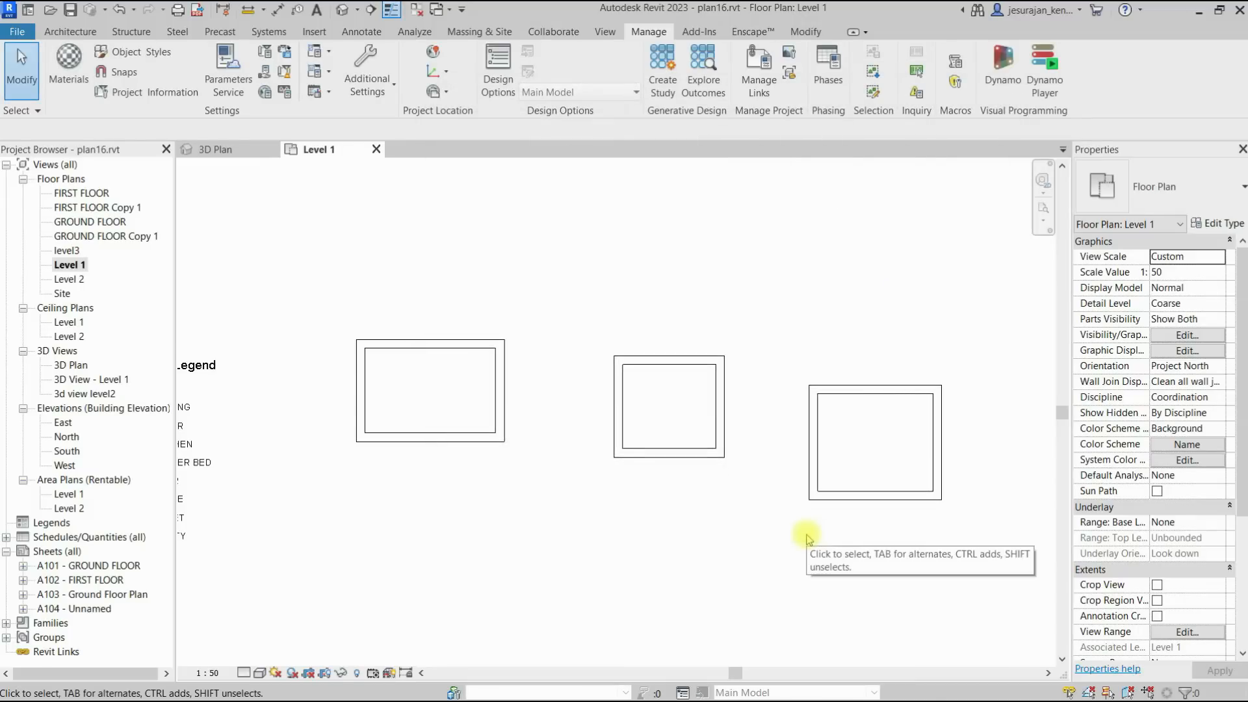
# Set the view's detail level to Fine to check the filled walls, and switch it to Medium.
pyautogui.click(244, 673)
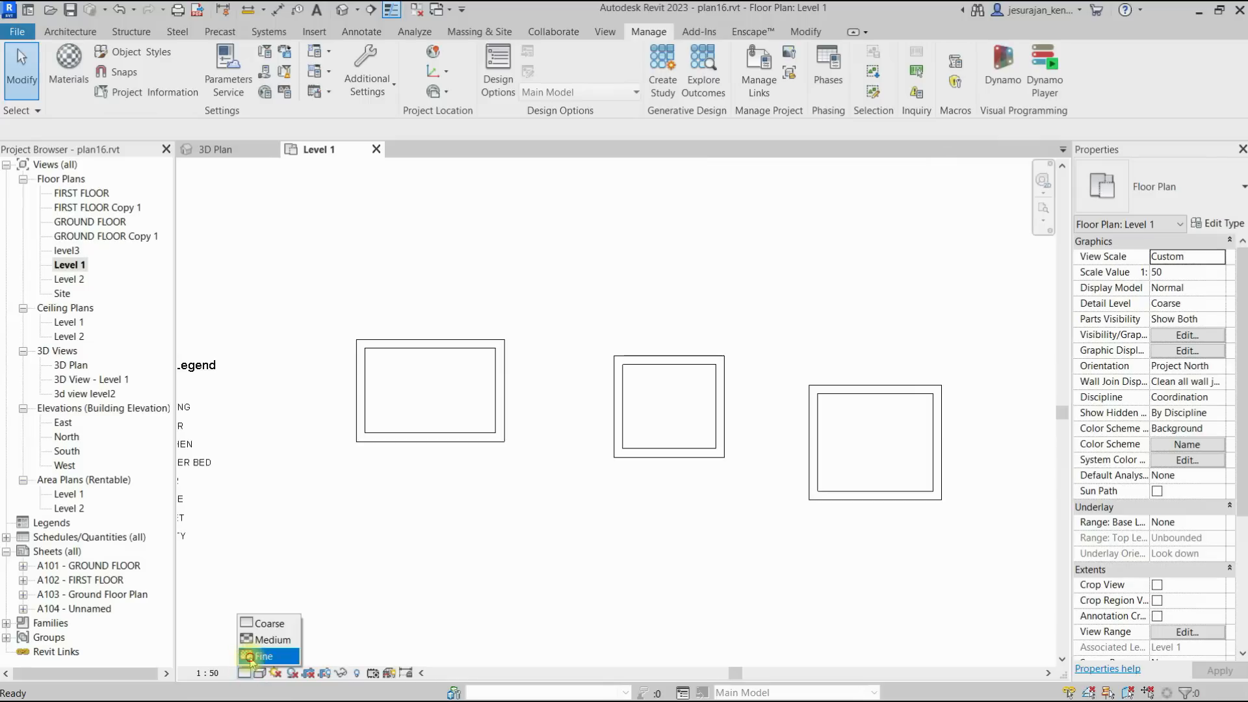
pyautogui.click(274, 660)
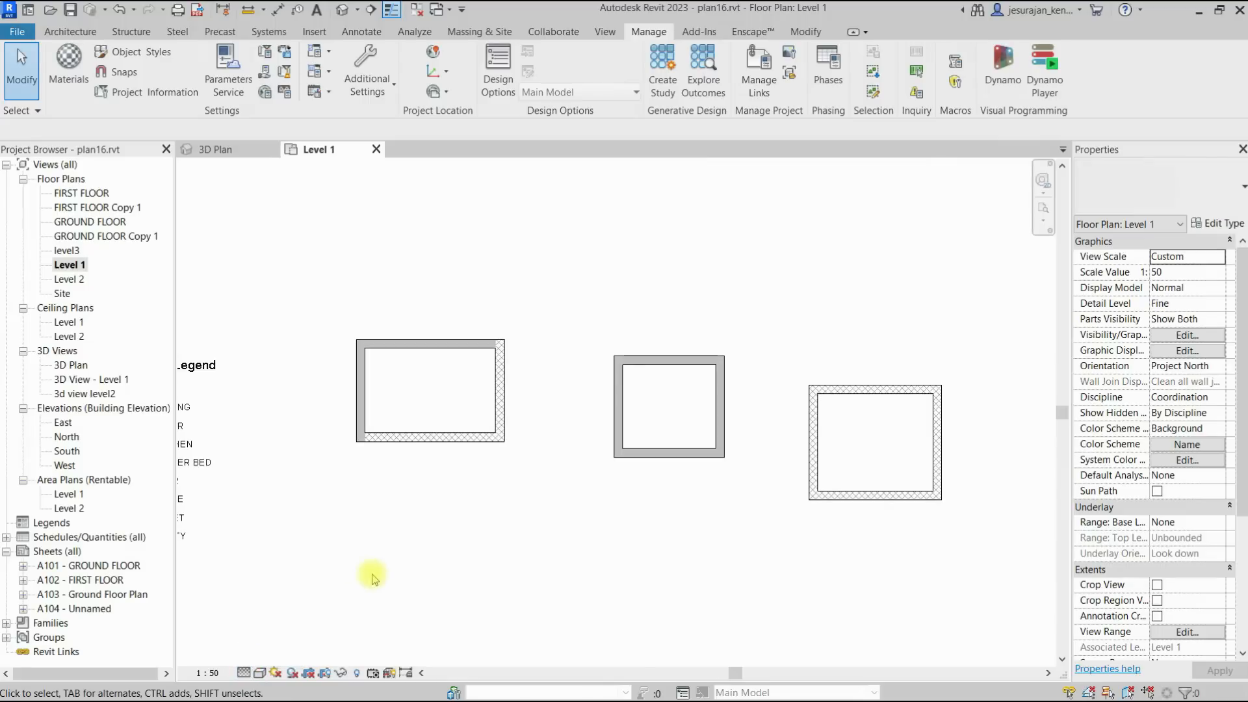
pyautogui.click(245, 673)
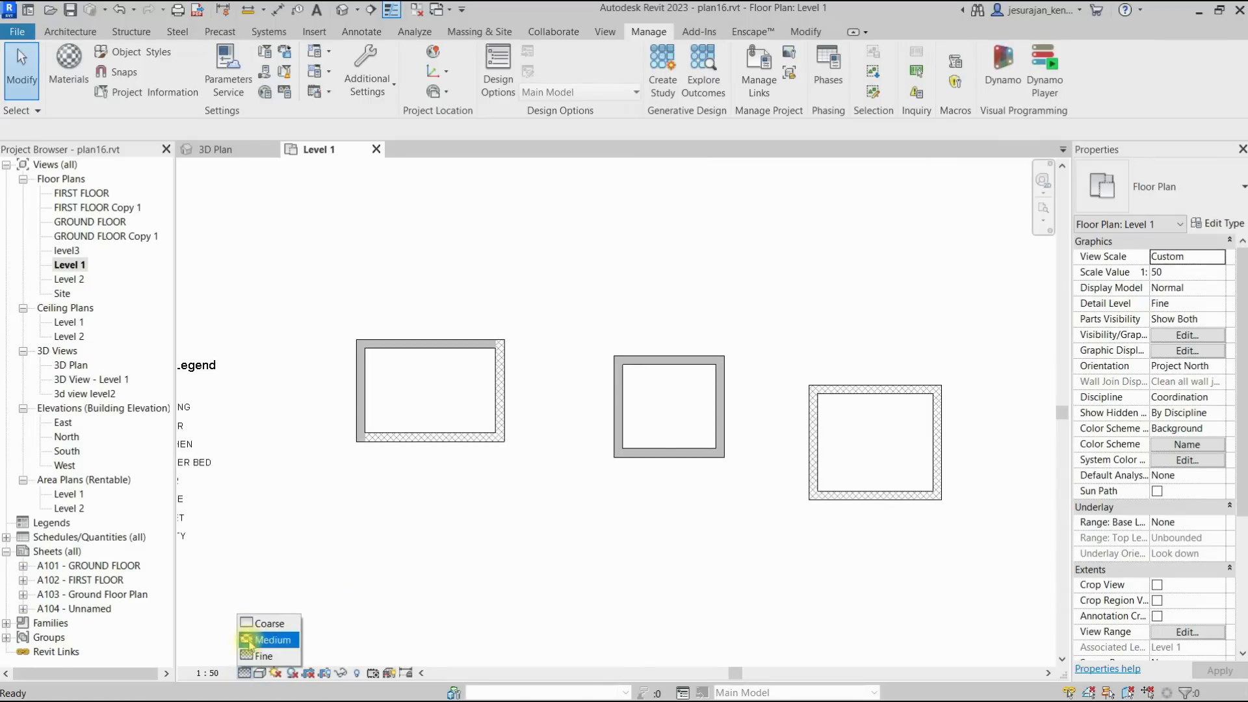
pyautogui.click(257, 657)
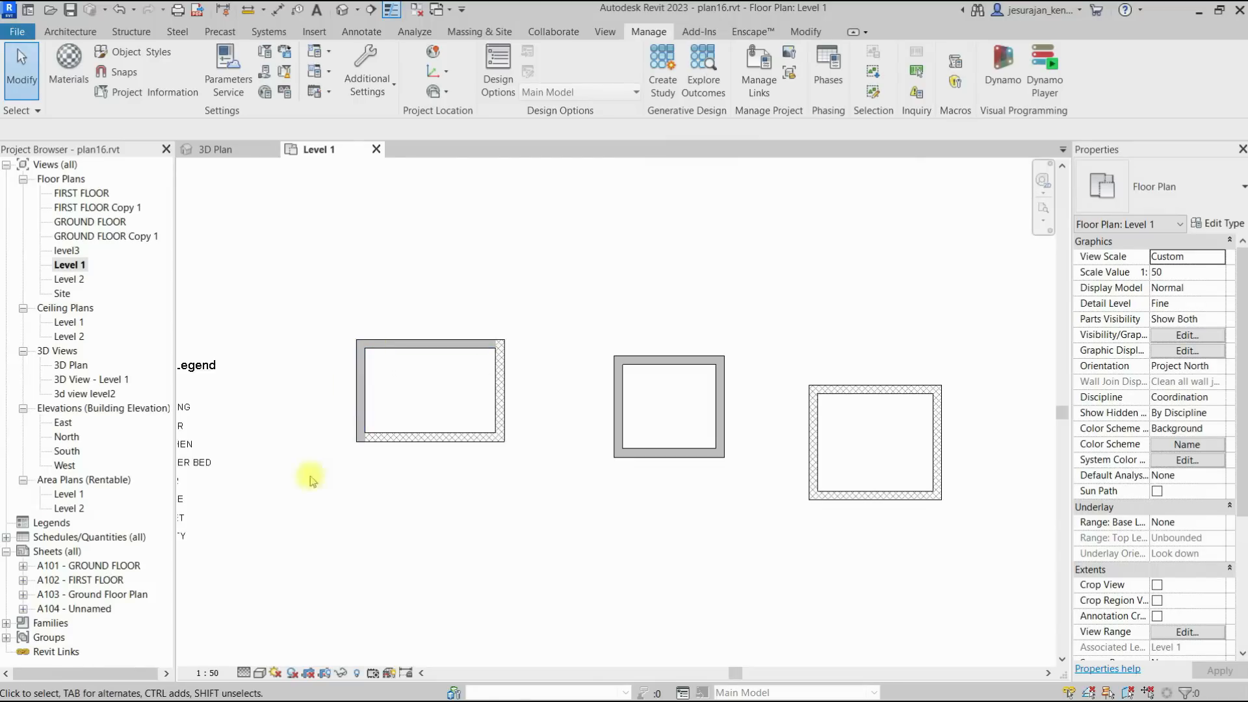
pyautogui.click(260, 674)
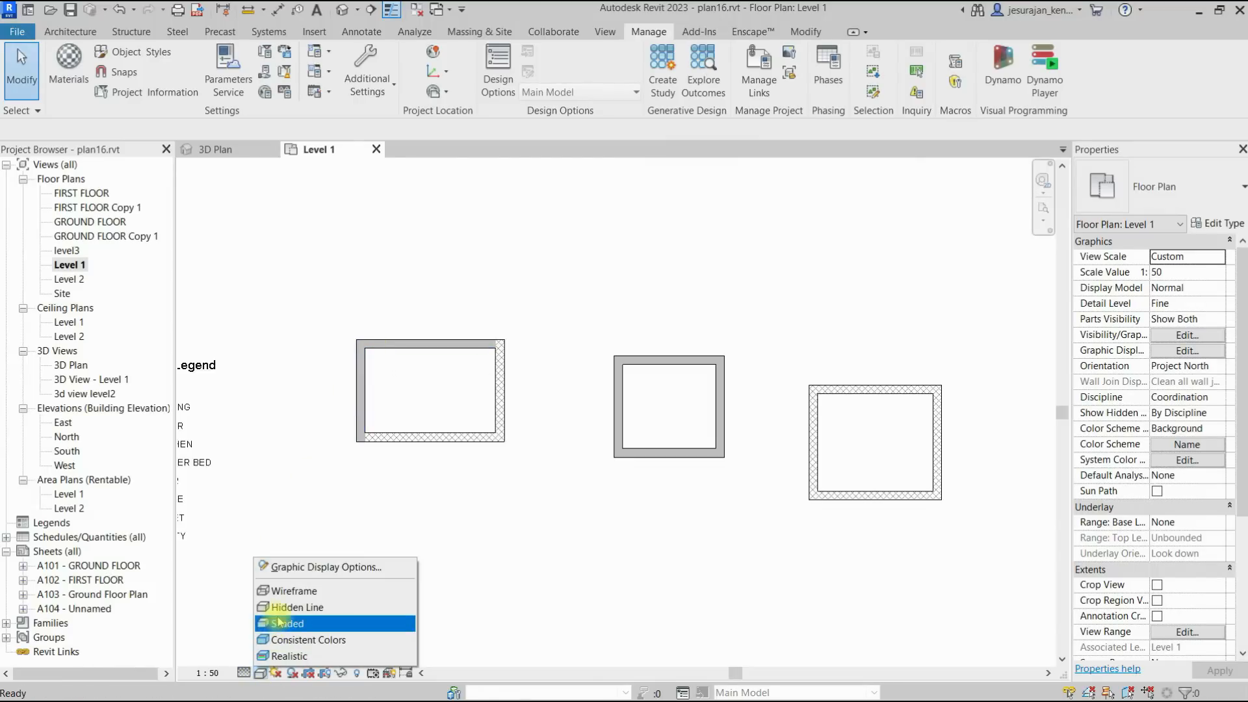
pyautogui.click(245, 673)
pyautogui.click(264, 639)
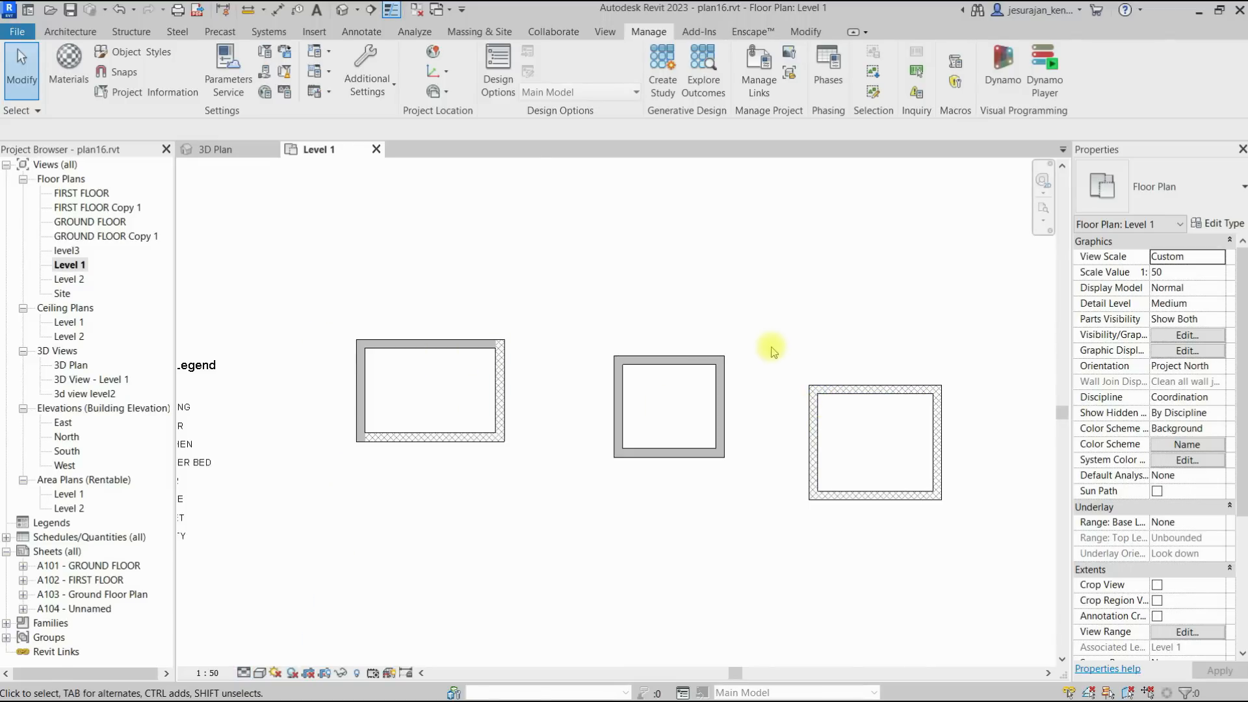
# Add the selection filter "selection 2" to the Level 1 view's graphic overrides.
pyautogui.press('v')
pyautogui.press('g')
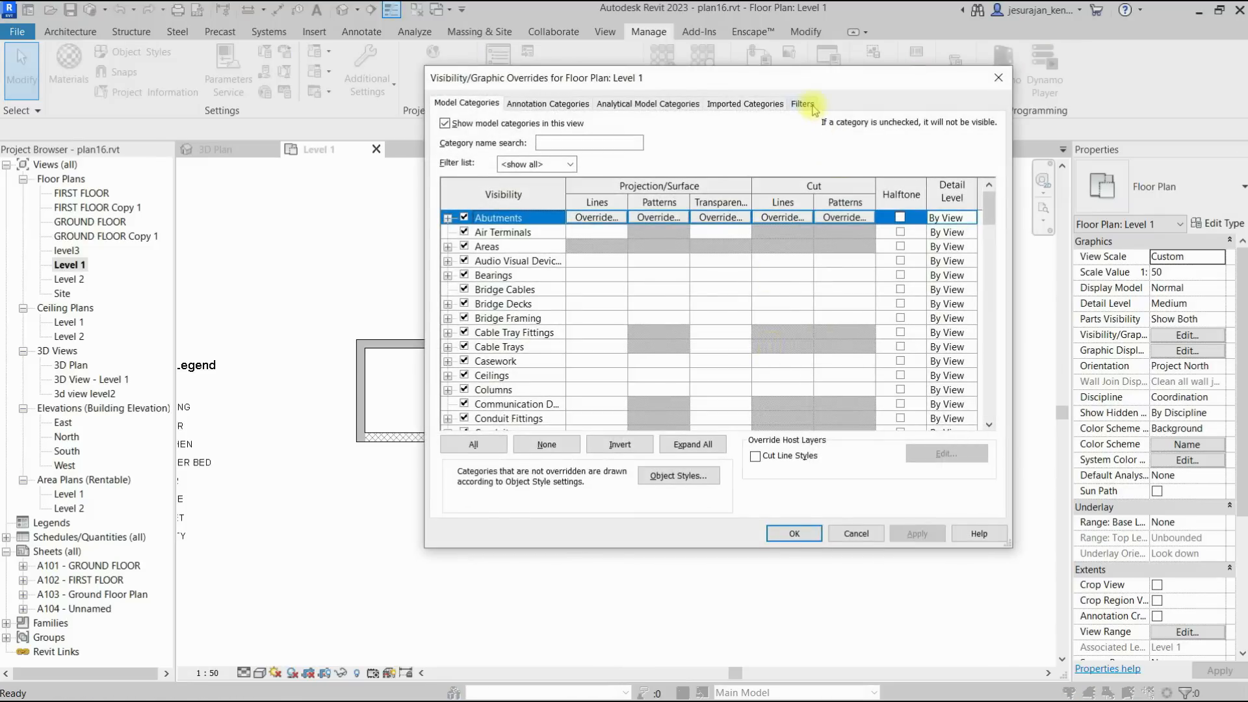
pyautogui.click(803, 103)
pyautogui.click(489, 408)
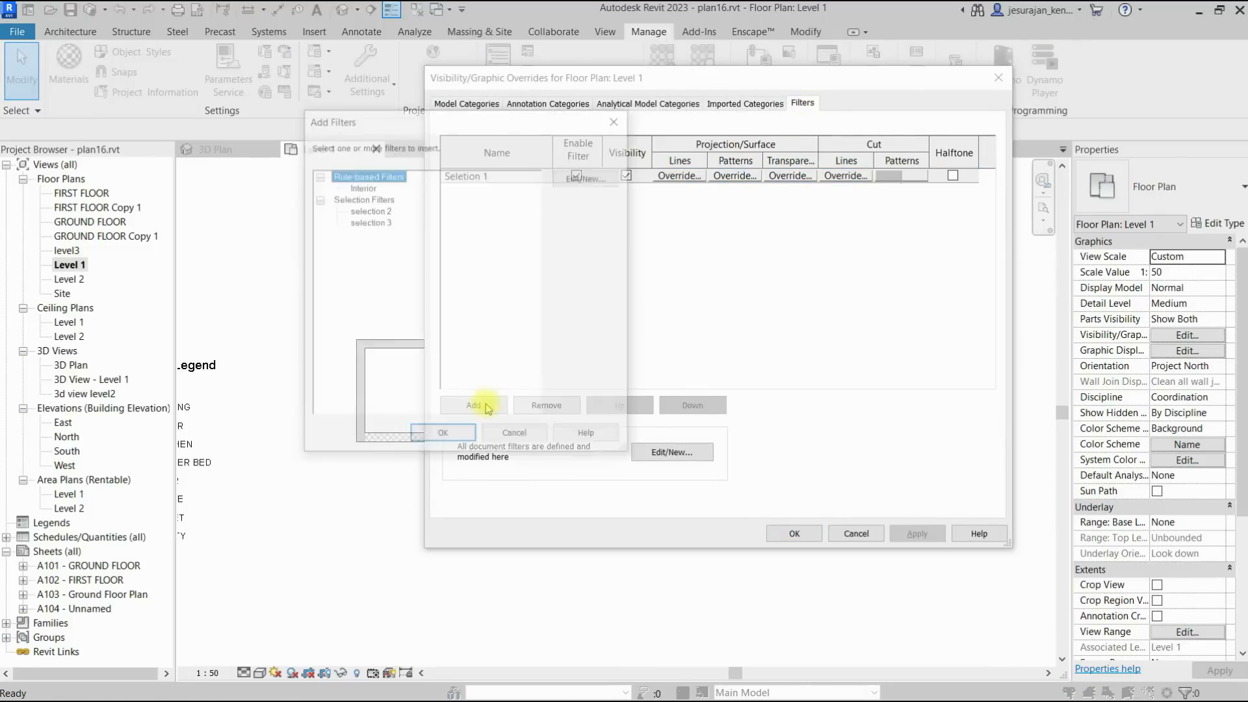
pyautogui.click(359, 174)
pyautogui.click(379, 210)
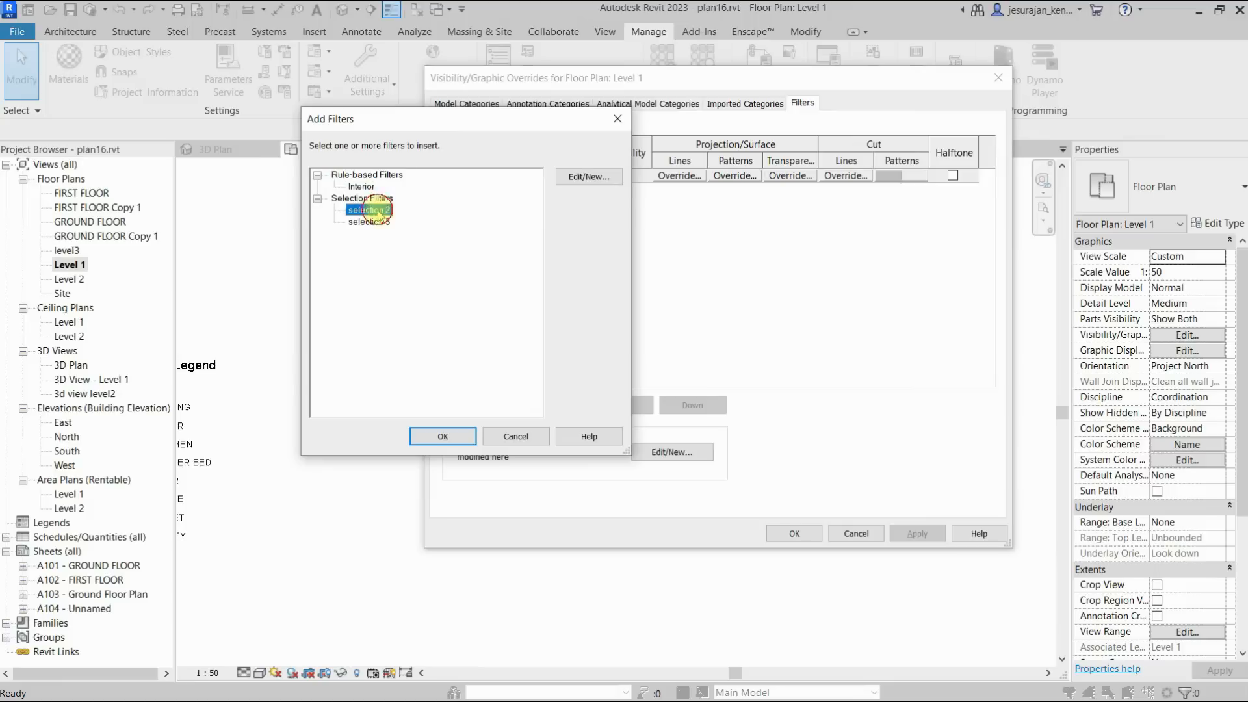
pyautogui.click(458, 438)
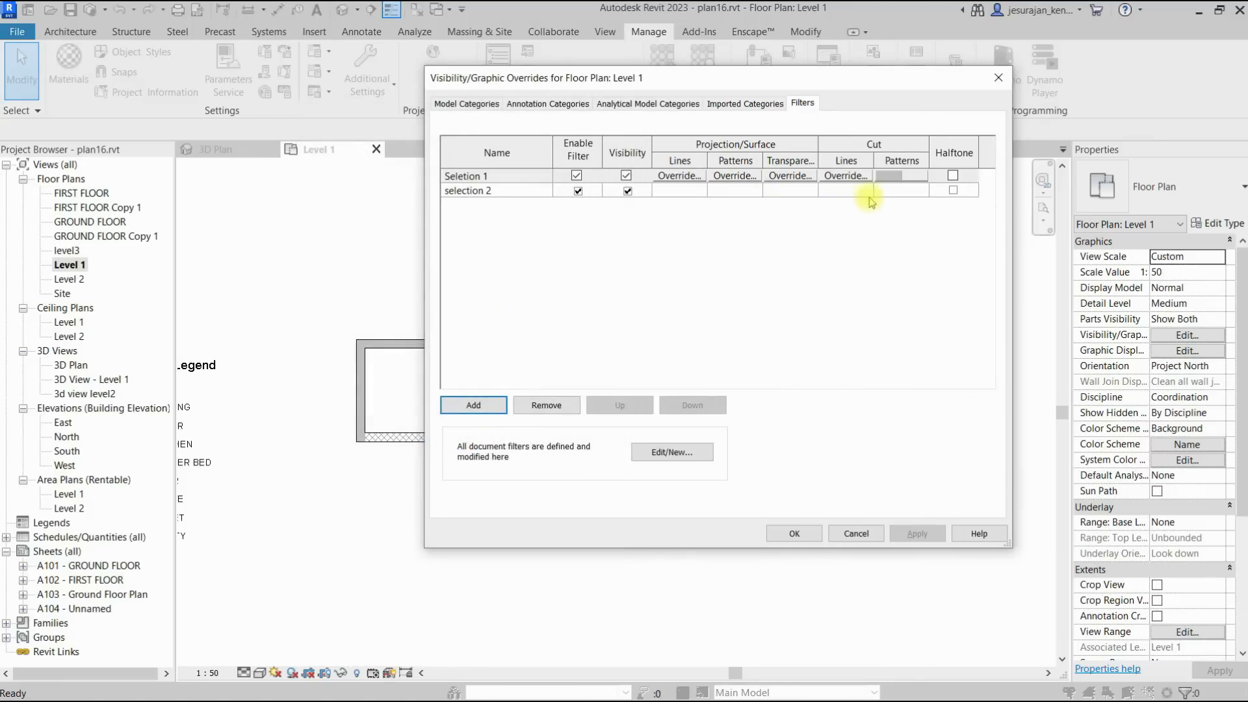
# Override the cut lines of the "selection 2" filter with a Solid pattern in Magenta, and apply the overrides.
pyautogui.click(845, 188)
pyautogui.click(853, 191)
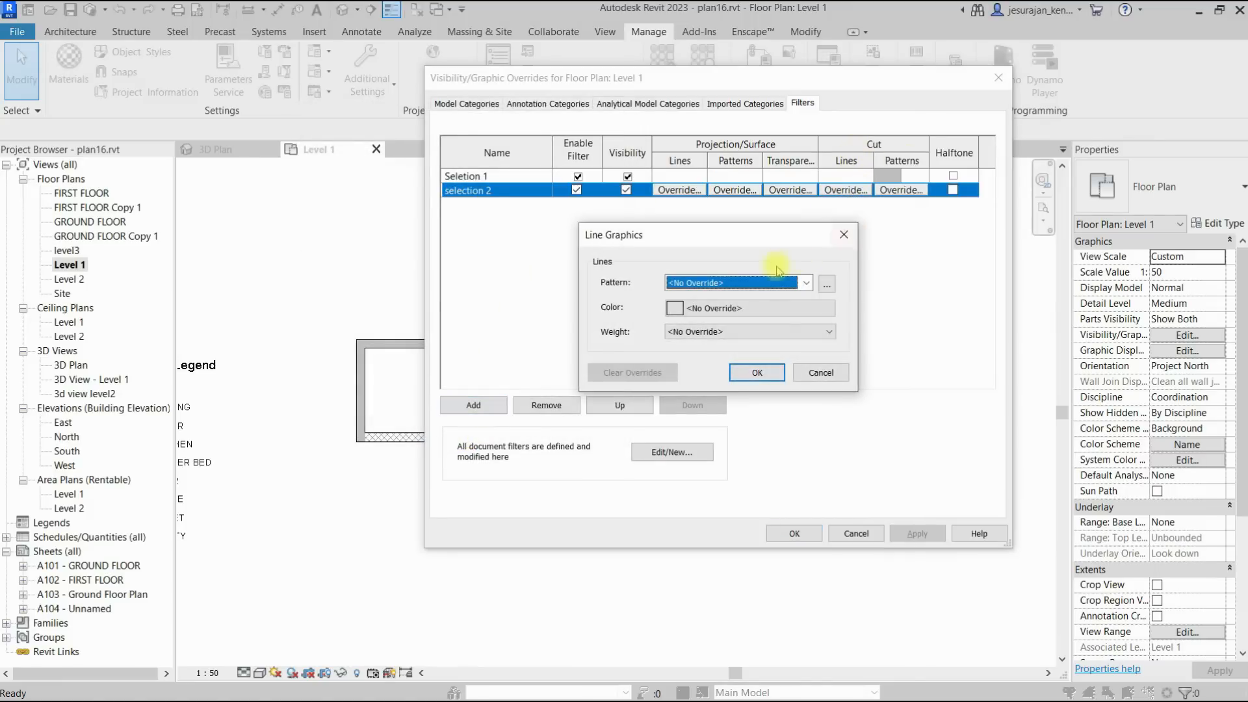
pyautogui.click(806, 283)
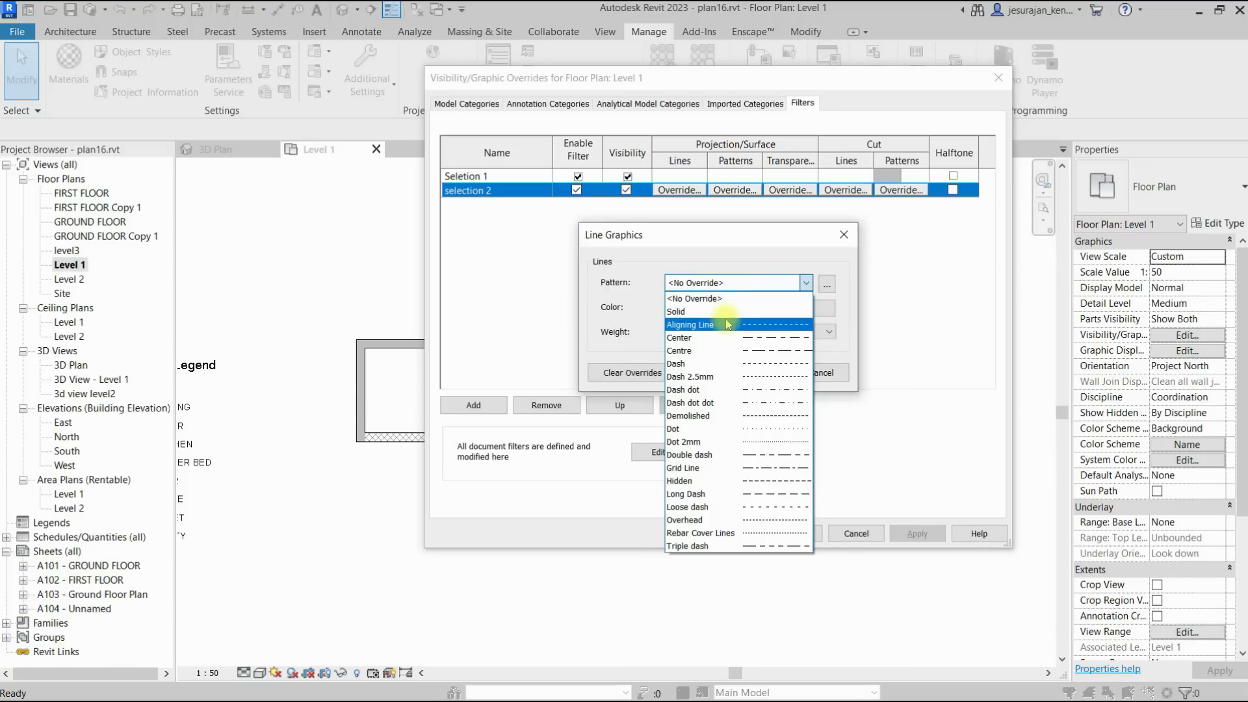
pyautogui.click(714, 311)
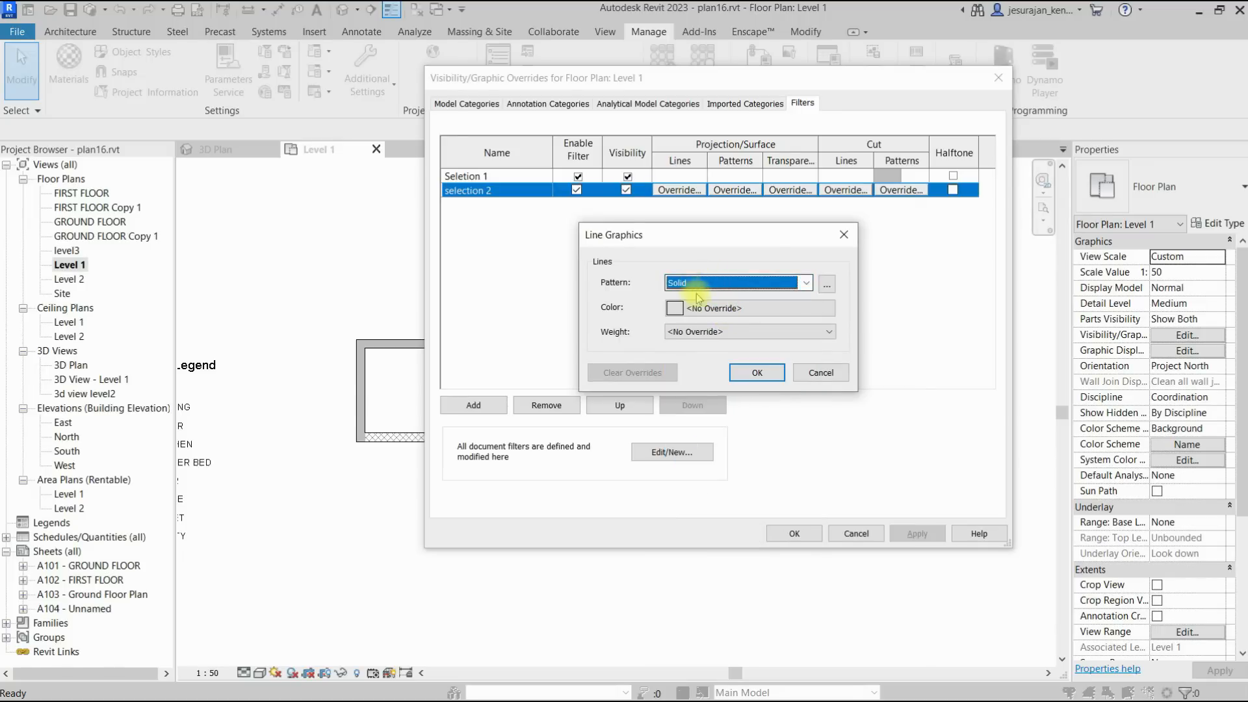
pyautogui.click(716, 312)
pyautogui.click(676, 327)
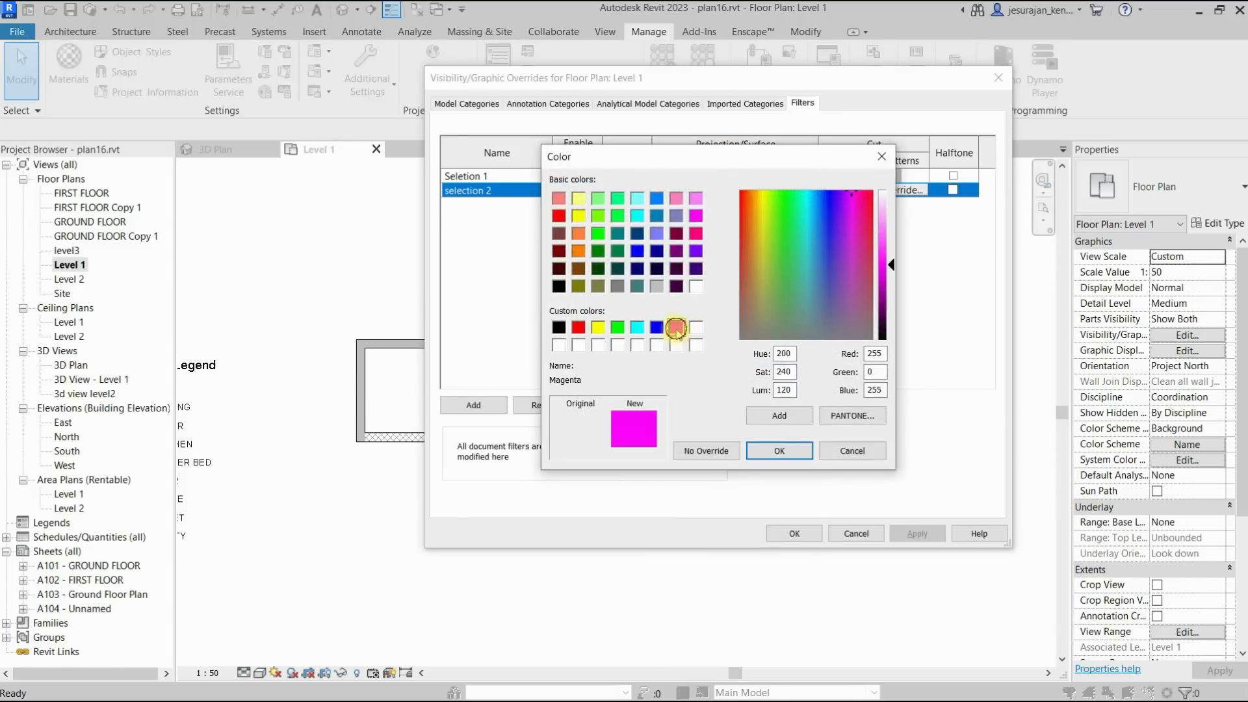
pyautogui.click(782, 450)
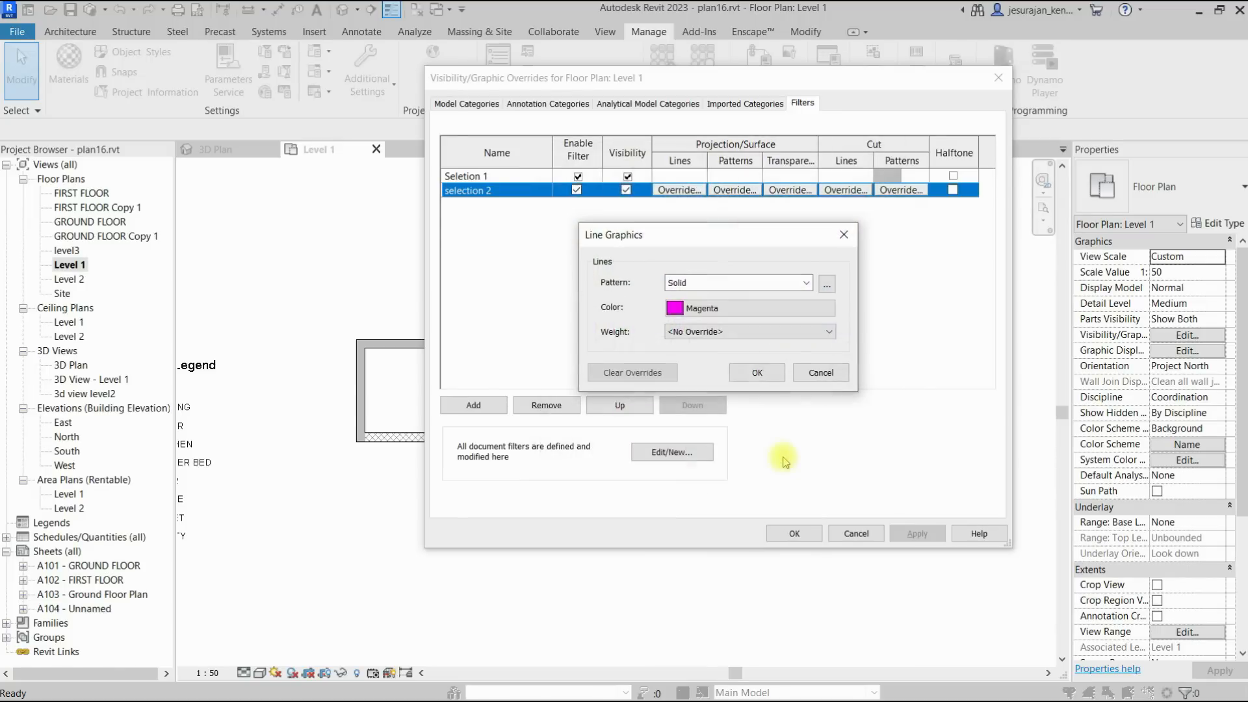
pyautogui.click(755, 371)
pyautogui.click(795, 533)
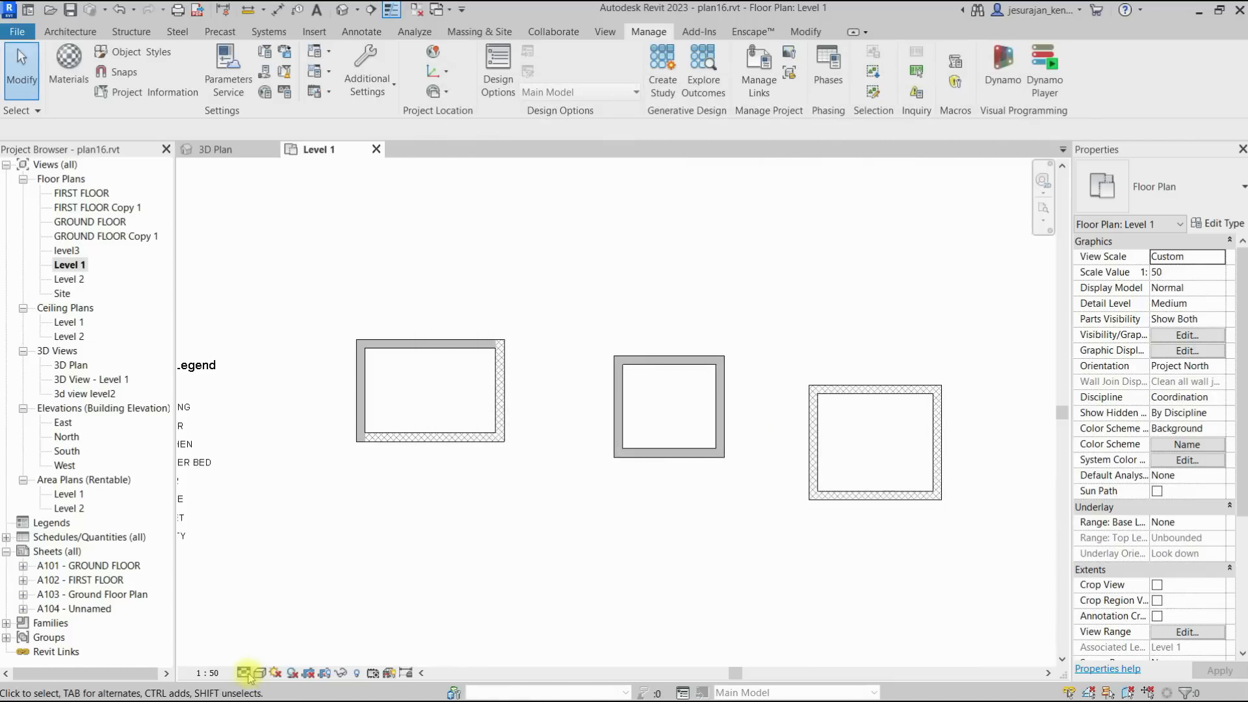
# Set the detail level to Fine to check the overridden wall lines, and switch it to Coarse.
pyautogui.click(244, 673)
pyautogui.click(257, 657)
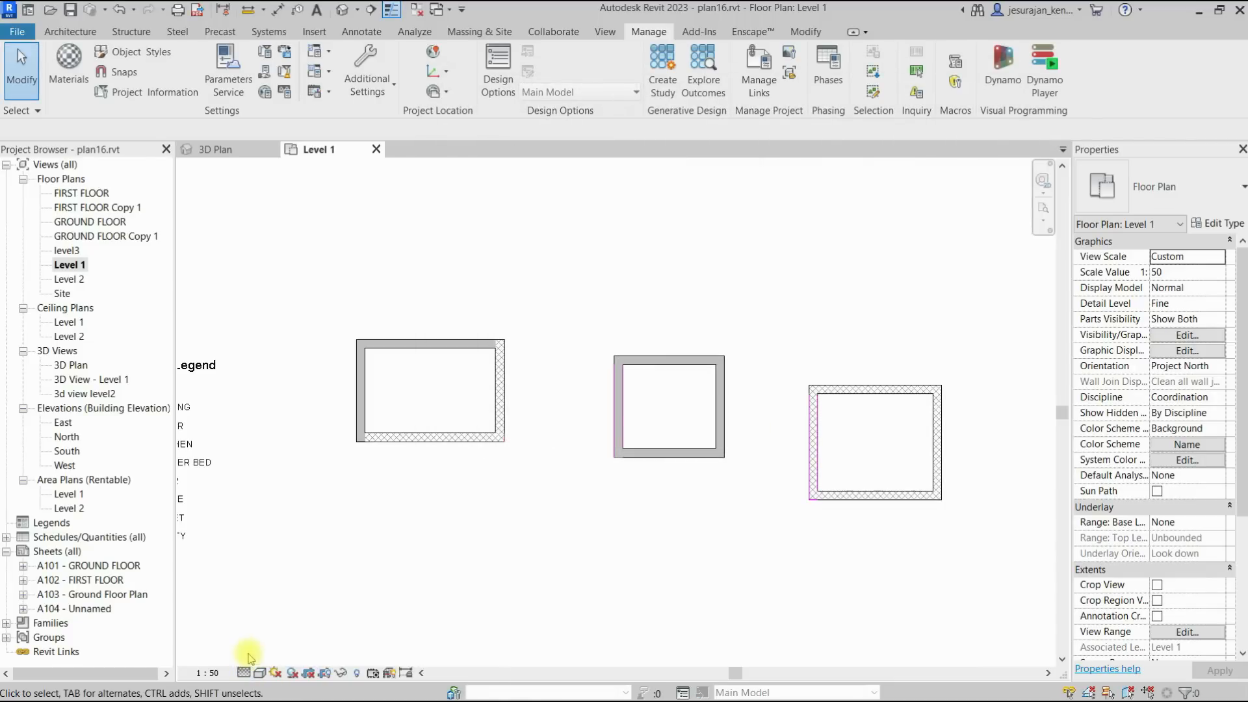
pyautogui.click(245, 673)
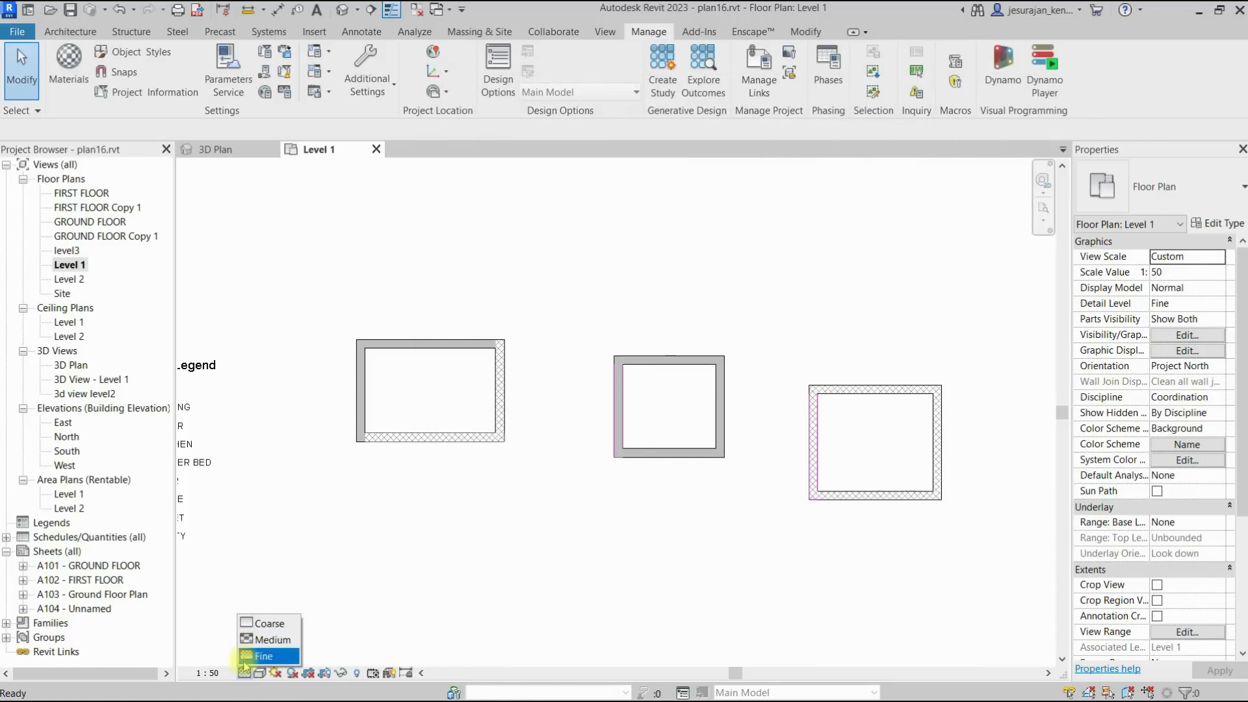
pyautogui.click(251, 656)
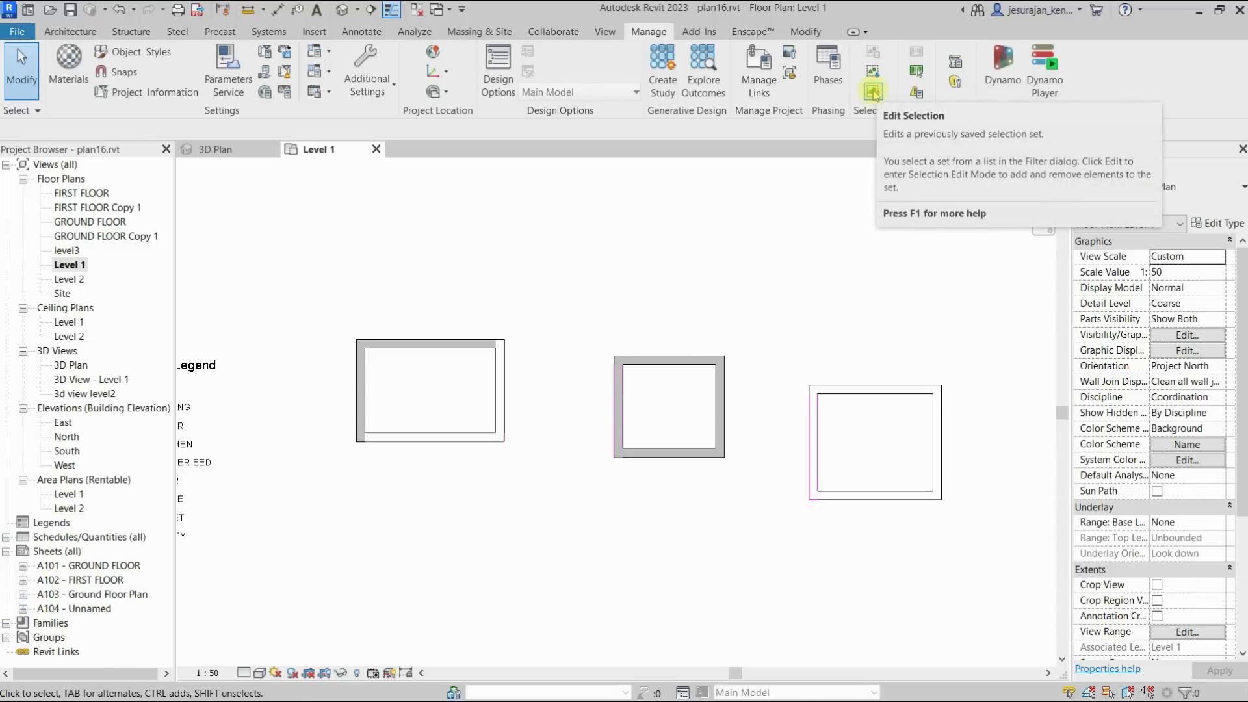
# Open the online help for the Edit Selection command and highlight "Selection-Based Filters" in the article's heading.
pyautogui.press('F1')
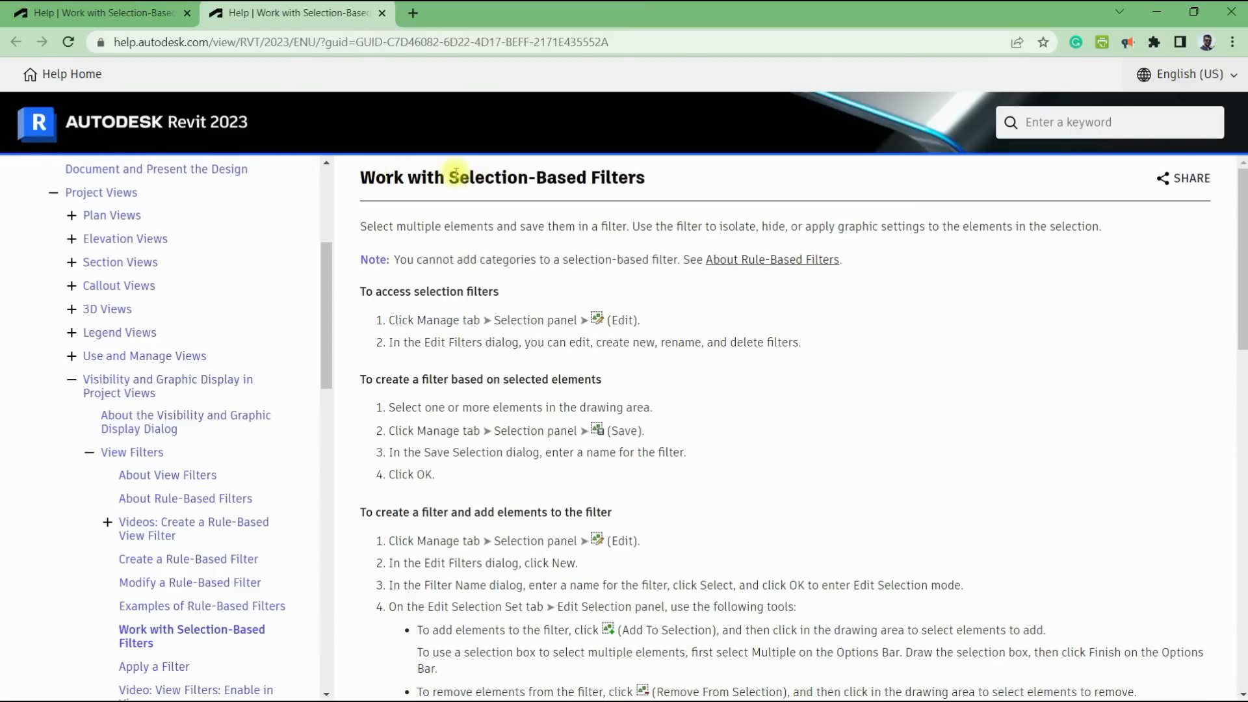
pyautogui.moveTo(449, 179); pyautogui.dragTo(654, 185)
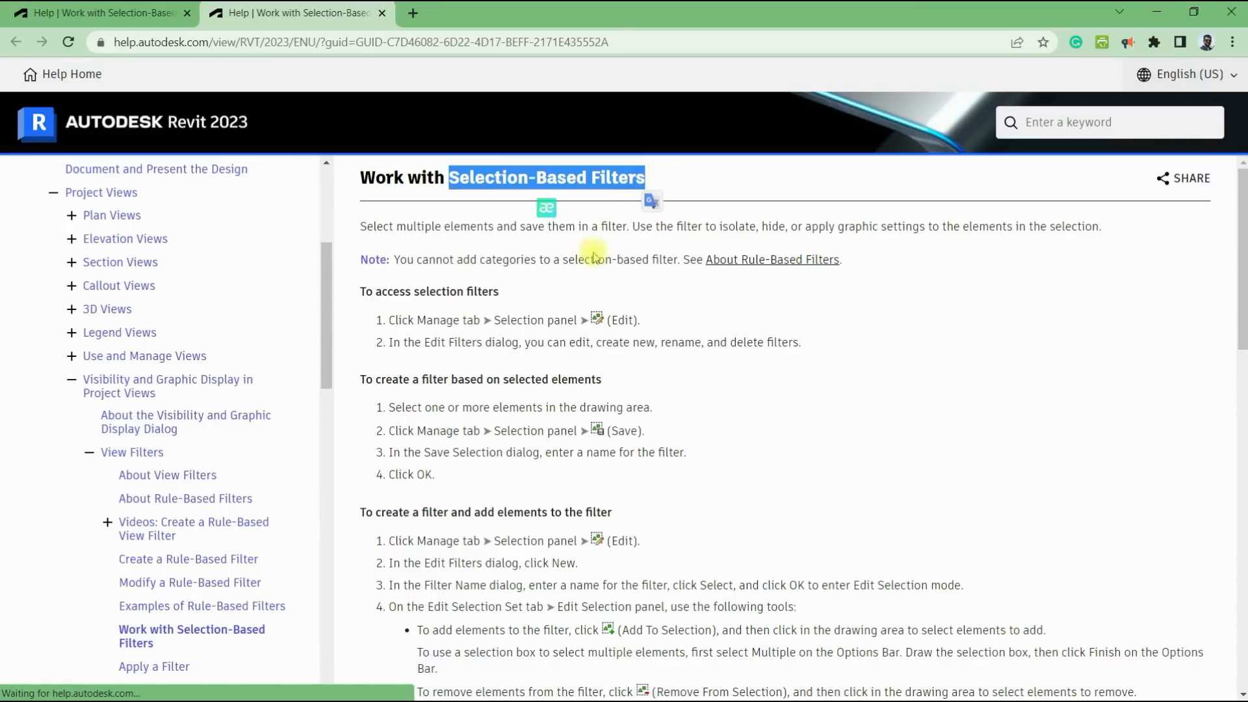
# Examine the help article's procedures for accessing, creating, using and modifying selection filters, and switch back to the Level 1 floor plan in Revit.
pyautogui.scroll(-6, 450, 318)
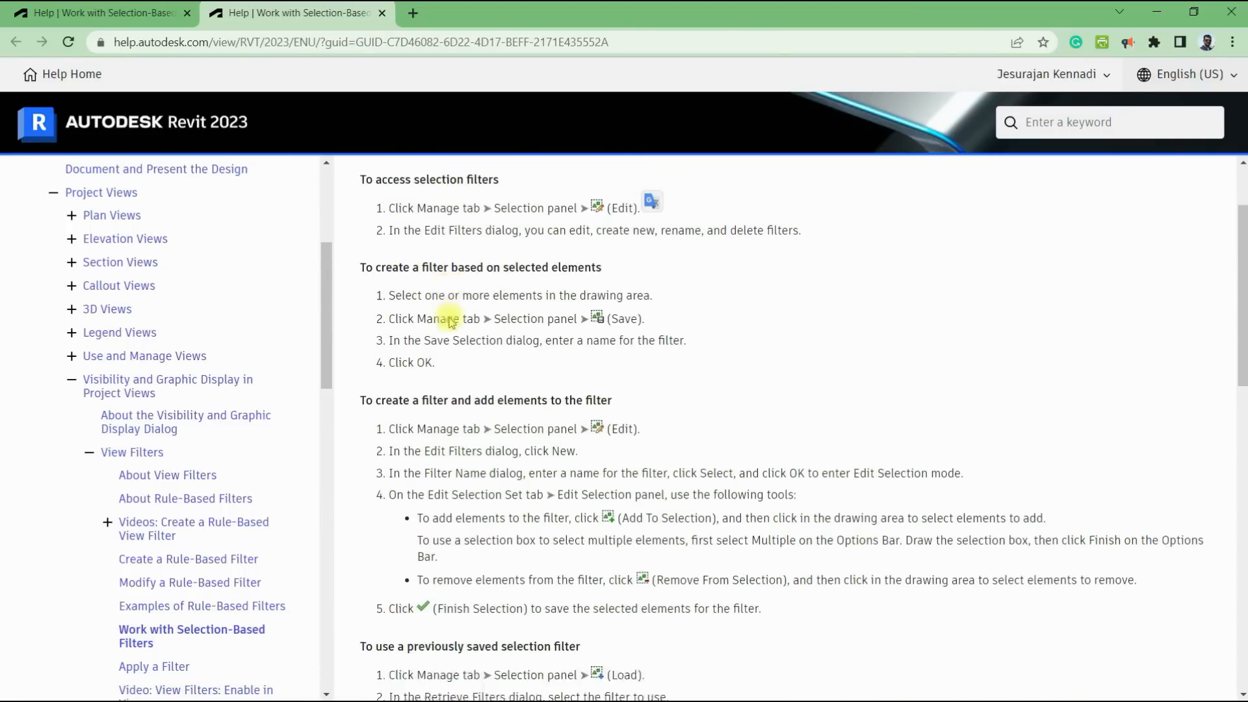
pyautogui.scroll(-5, 446, 318)
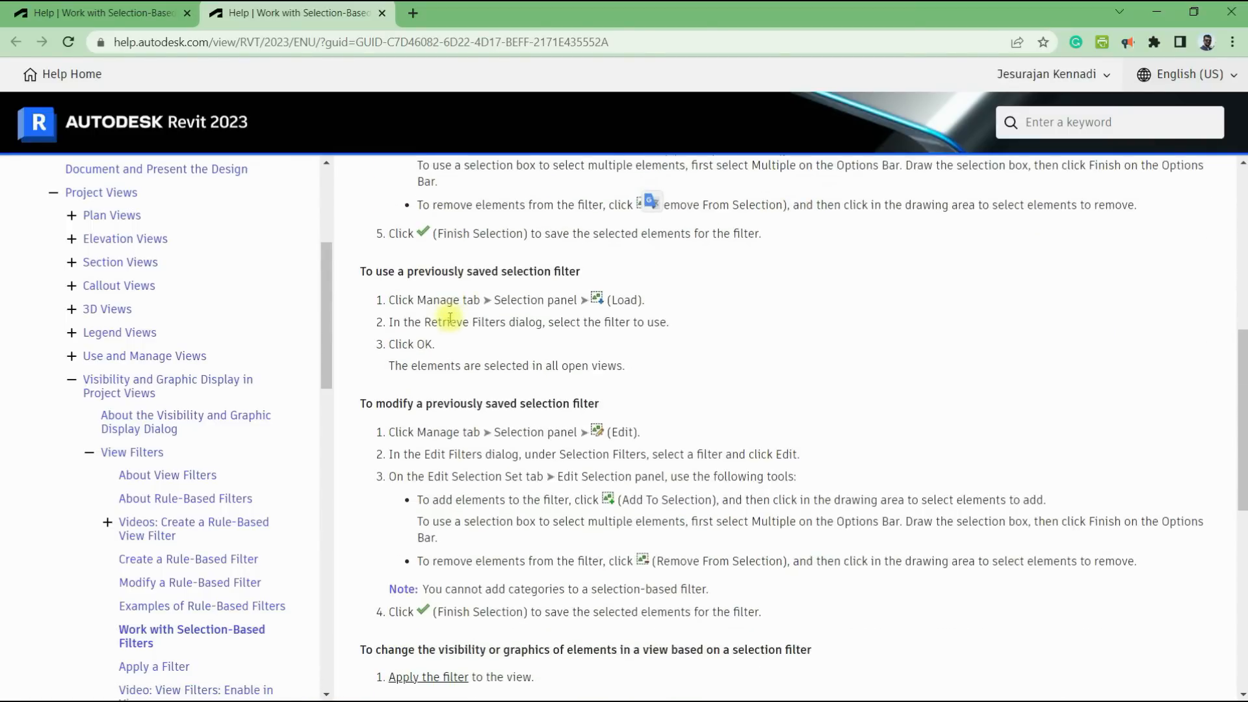
pyautogui.scroll(5, 450, 319)
pyautogui.scroll(6, 450, 319)
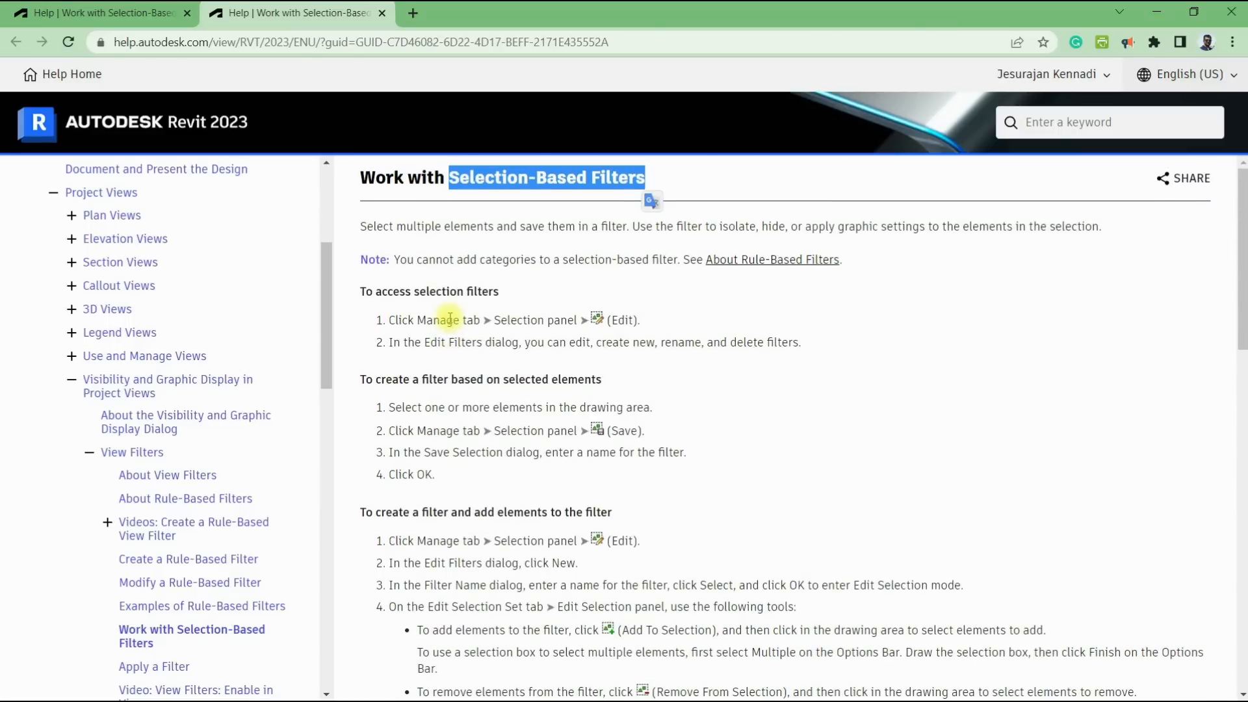
pyautogui.click(530, 377)
pyautogui.scroll(-1, 540, 450)
pyautogui.scroll(-2, 539, 450)
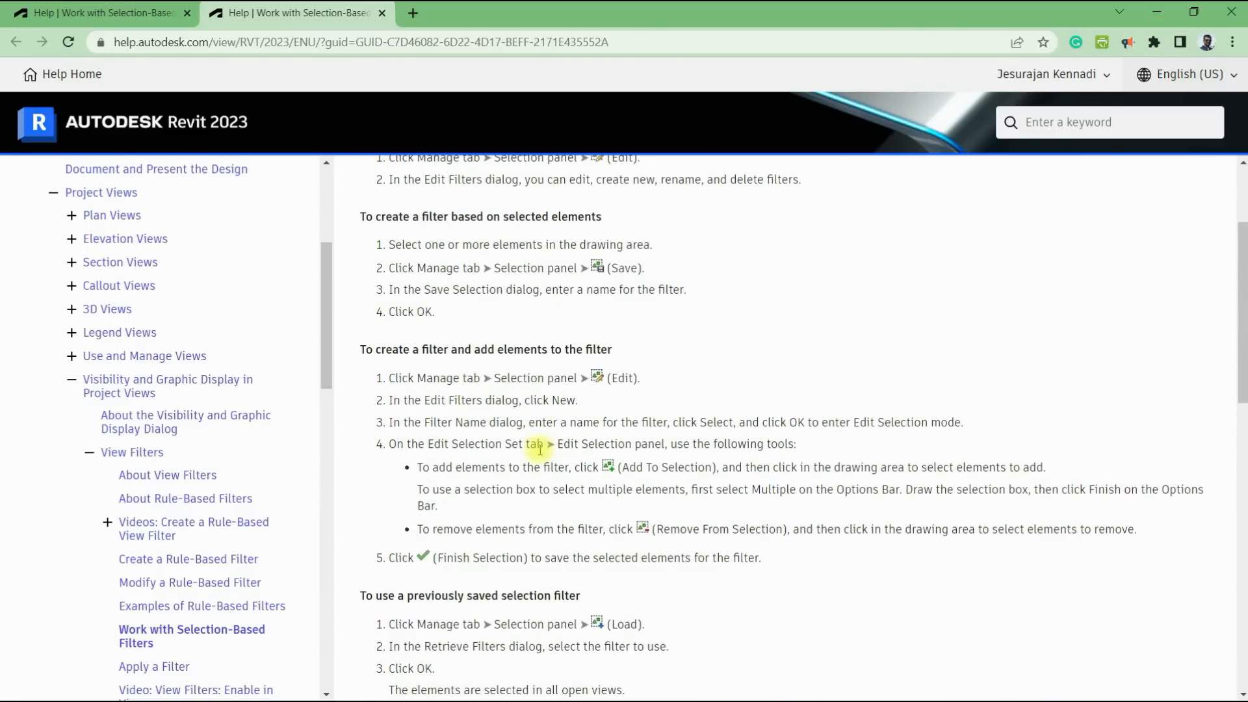
pyautogui.scroll(3, 540, 450)
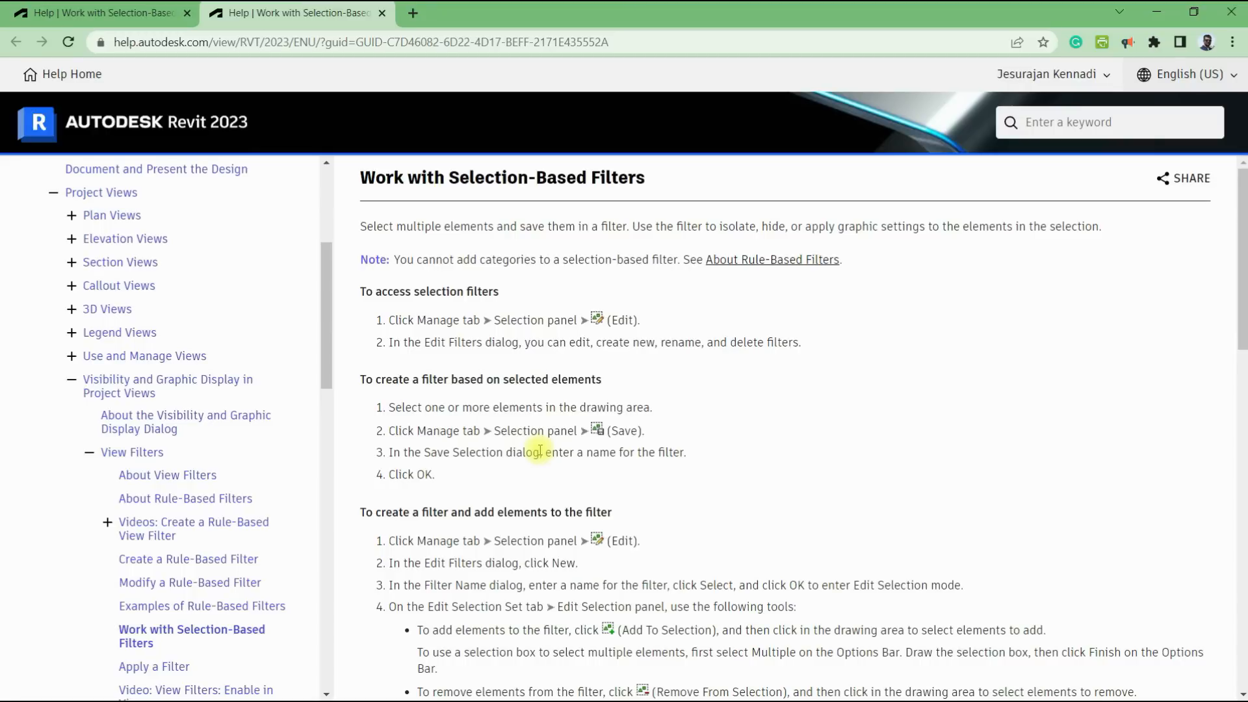
pyautogui.hotkey('alt', 'Tab')
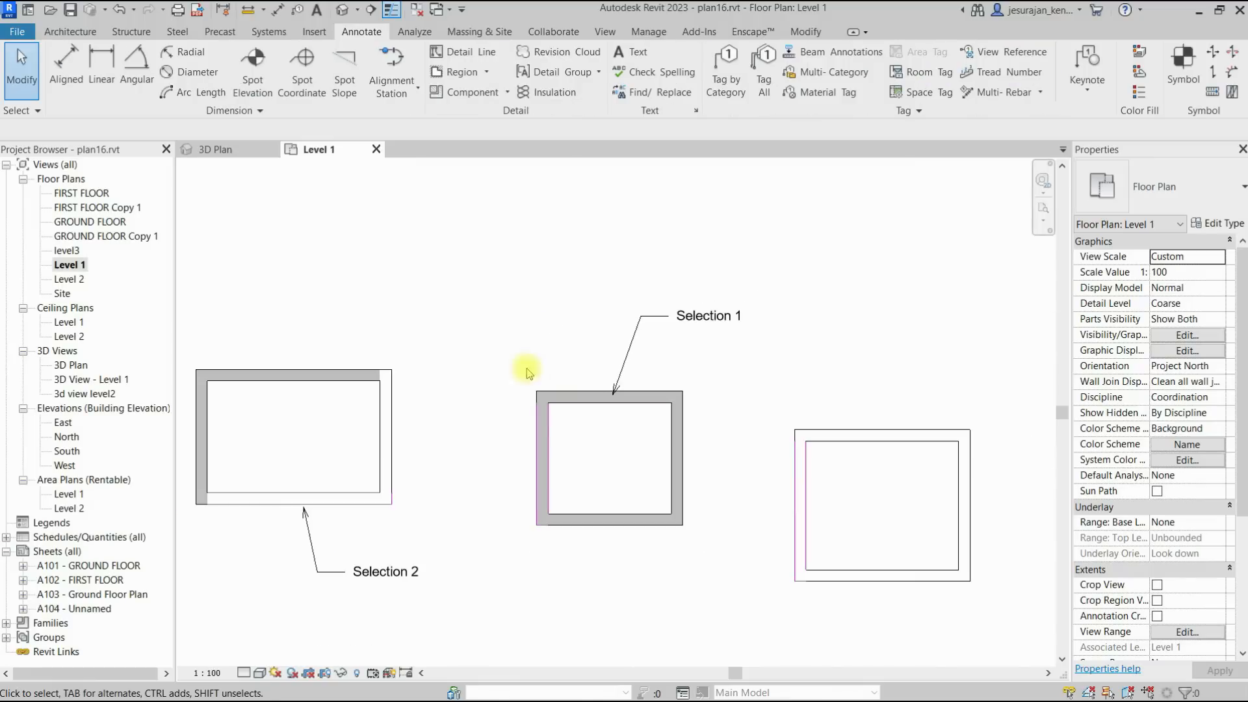
pyautogui.moveTo(520, 354)
pyautogui.mouseDown(button='middle')
pyautogui.moveTo(546, 366)
pyautogui.moveTo(527, 349)
pyautogui.mouseUp(button='middle')
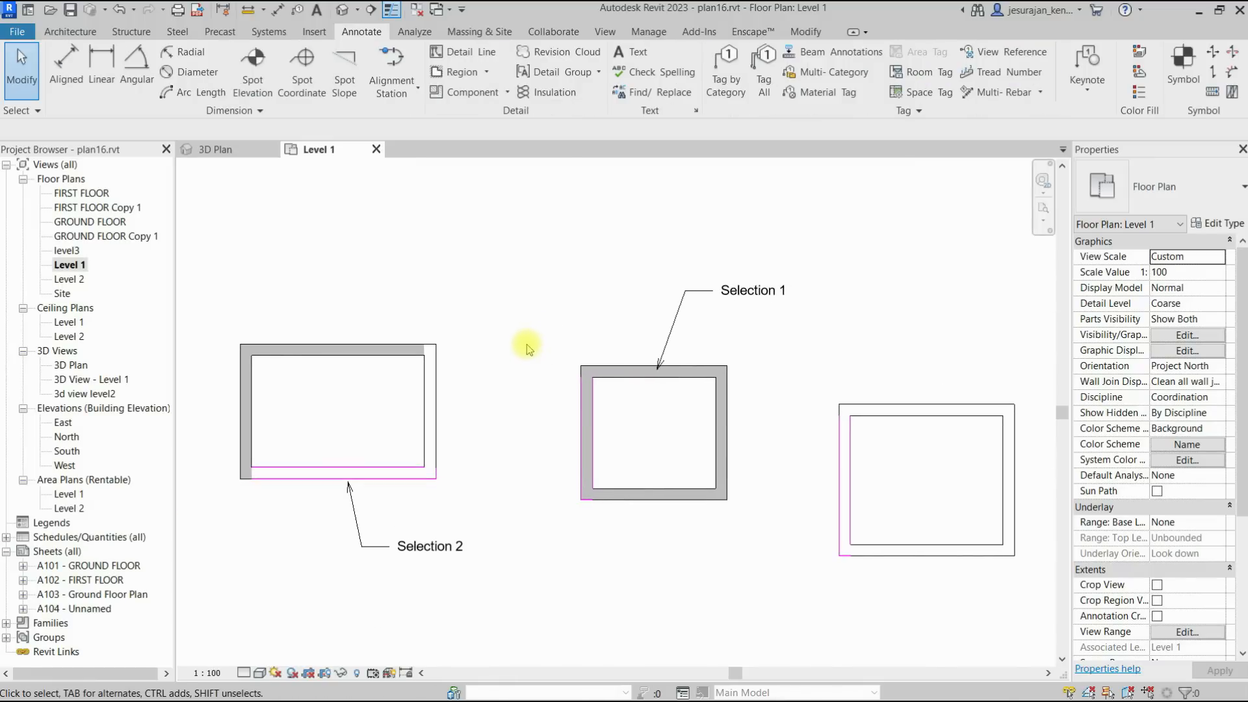